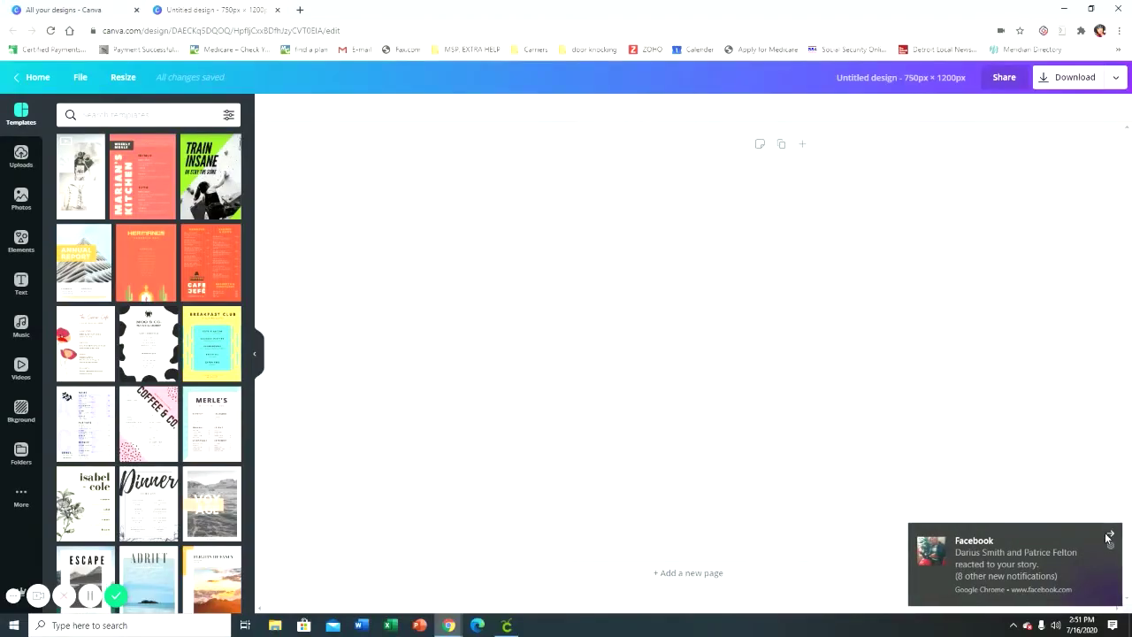
Dismiss both Facebook notifications and collapse the Templates panel around the blank 750 × 1200 px page.
{"action": "left_click", "coordinate": [1110, 534]}
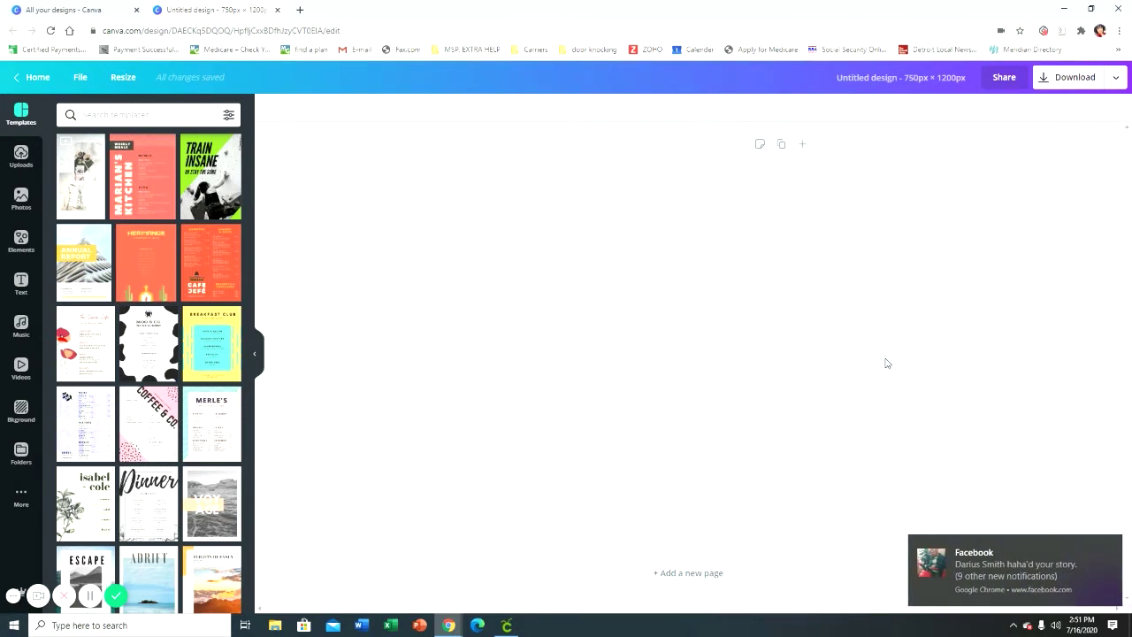
{"action": "left_click", "coordinate": [1110, 546]}
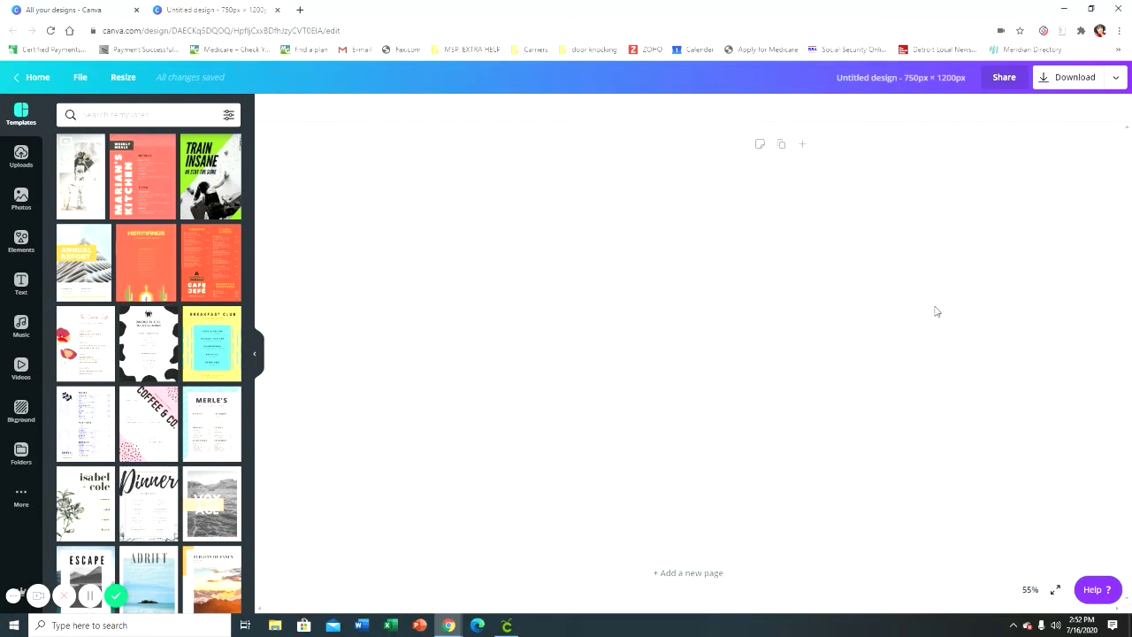
{"action": "left_click", "coordinate": [256, 356]}
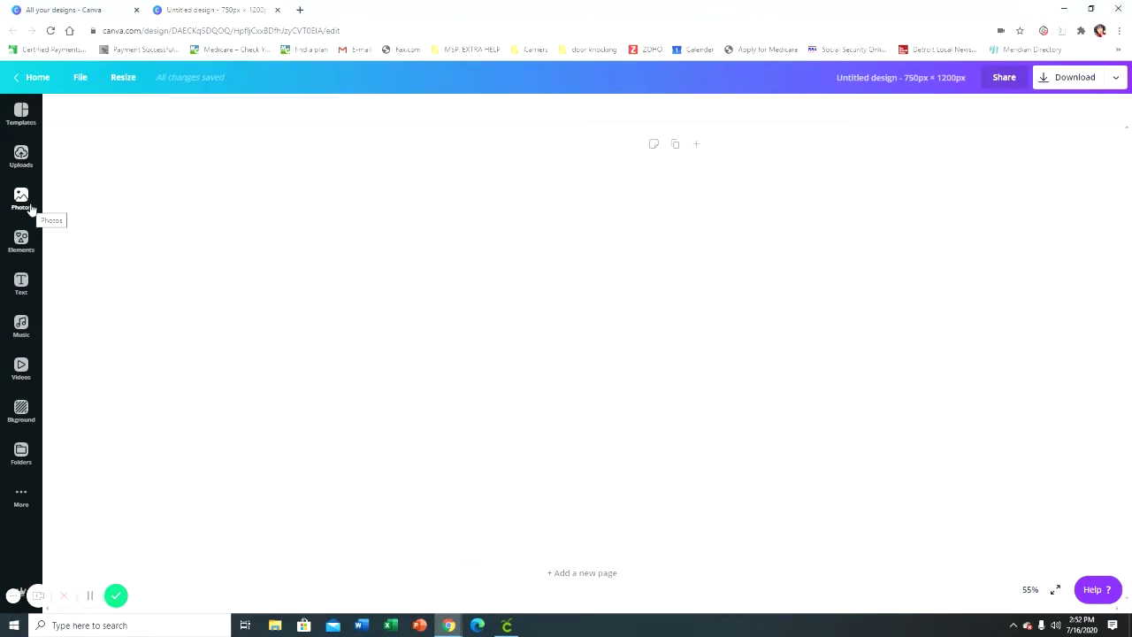
Search Elements for 'White brush stroke' and add a black brush stroke to the page centre.
{"action": "left_click", "coordinate": [21, 243]}
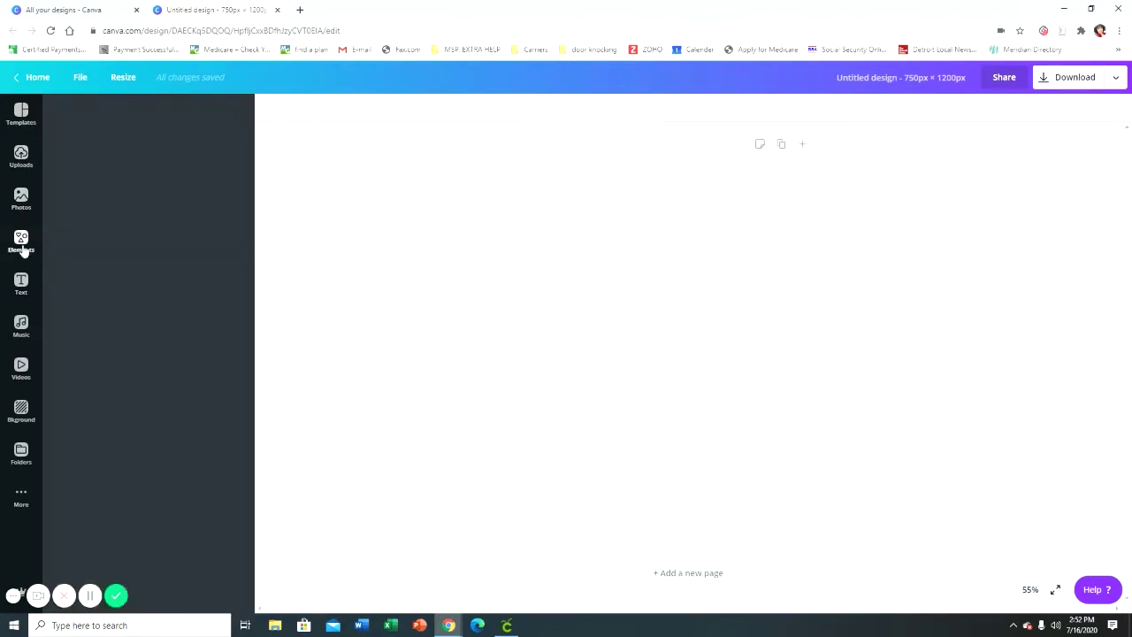
{"action": "left_click", "coordinate": [130, 113]}
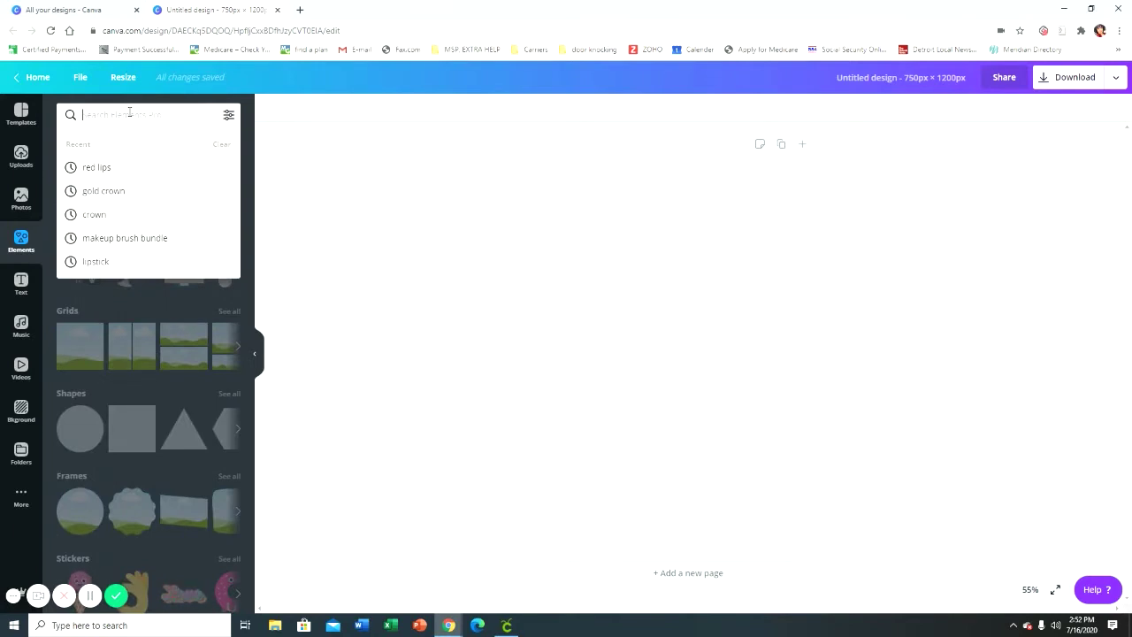
{"action": "type", "text": "white ba"}
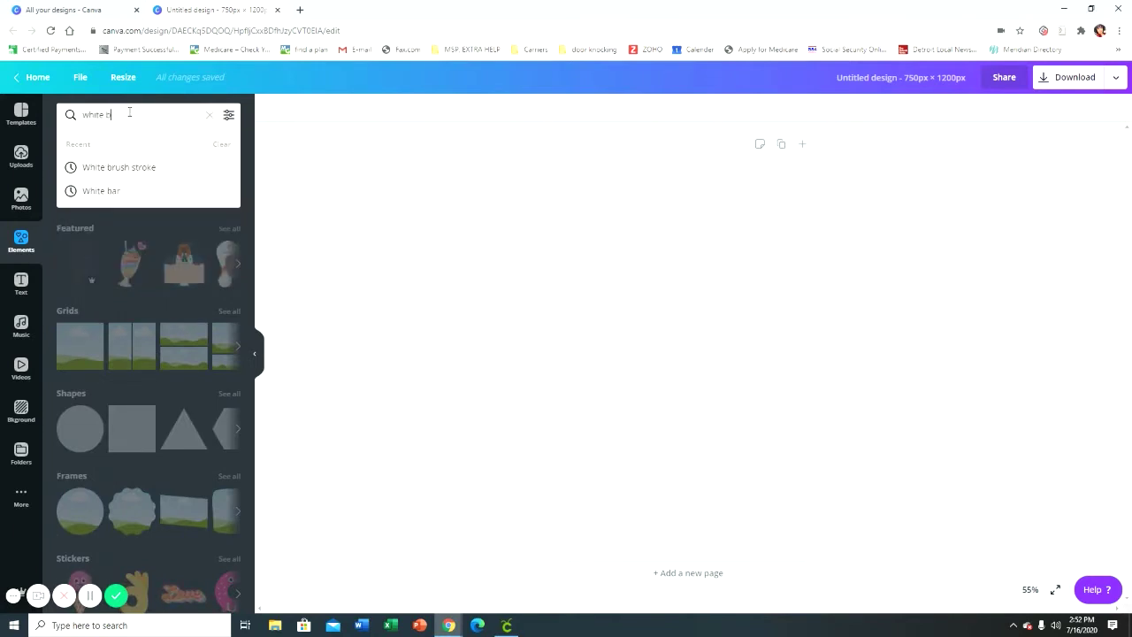
{"action": "key", "text": "BackSpace"}
{"action": "key", "text": "BackSpace"}
{"action": "key", "text": "BackSpace"}
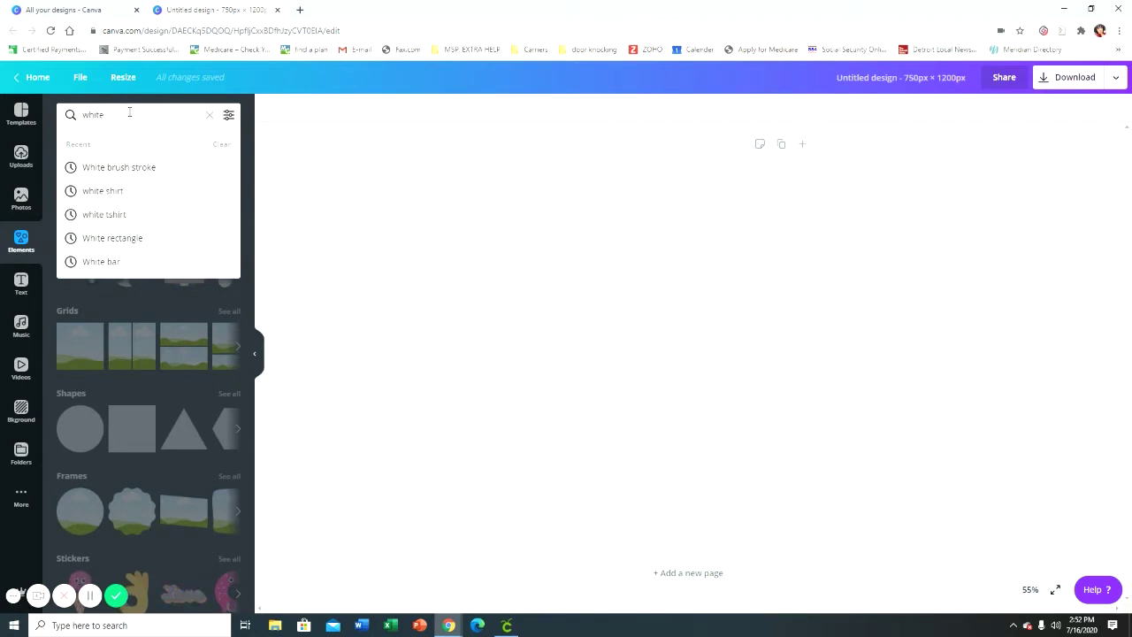
{"action": "left_click", "coordinate": [140, 169]}
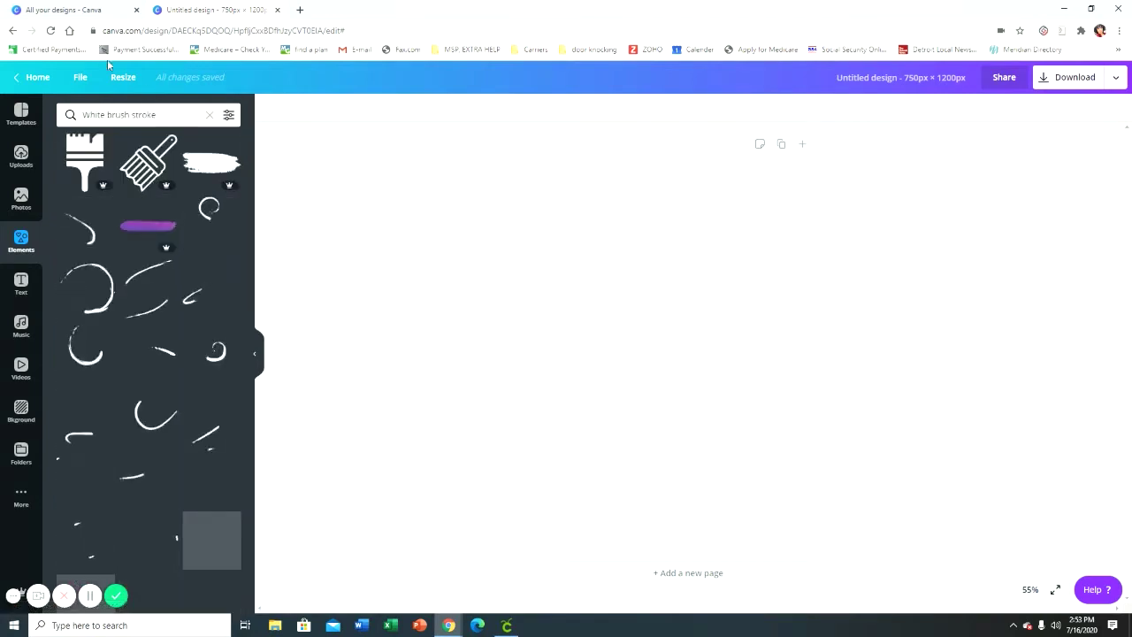
{"action": "mouse_move", "coordinate": [234, 164]}
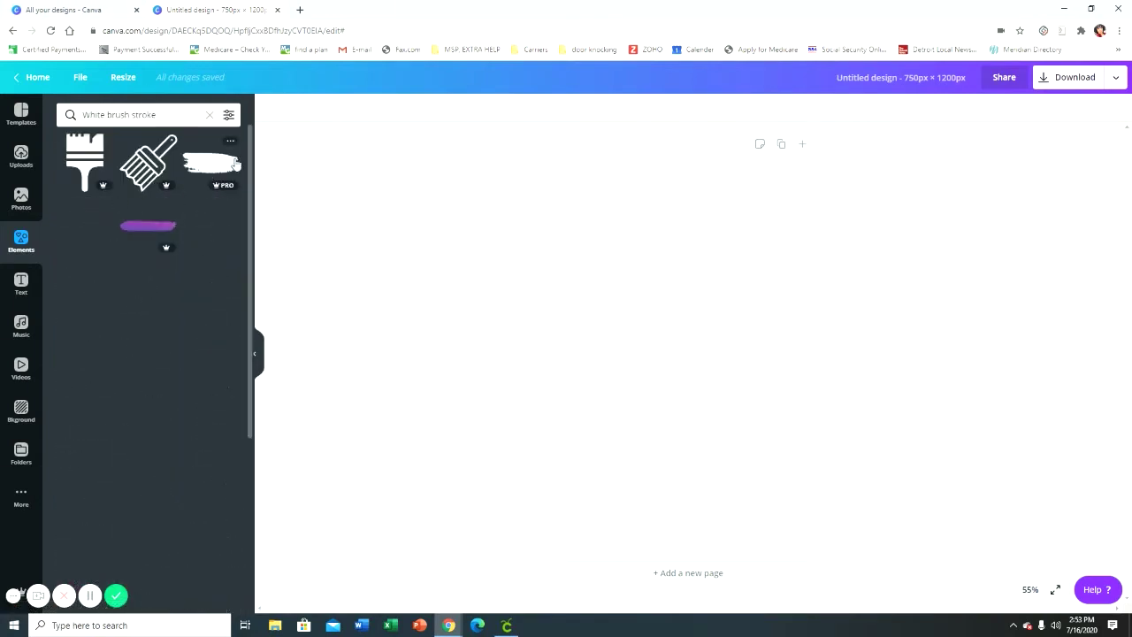
{"action": "scroll", "coordinate": [225, 247], "scroll_direction": "down", "scroll_amount": 3}
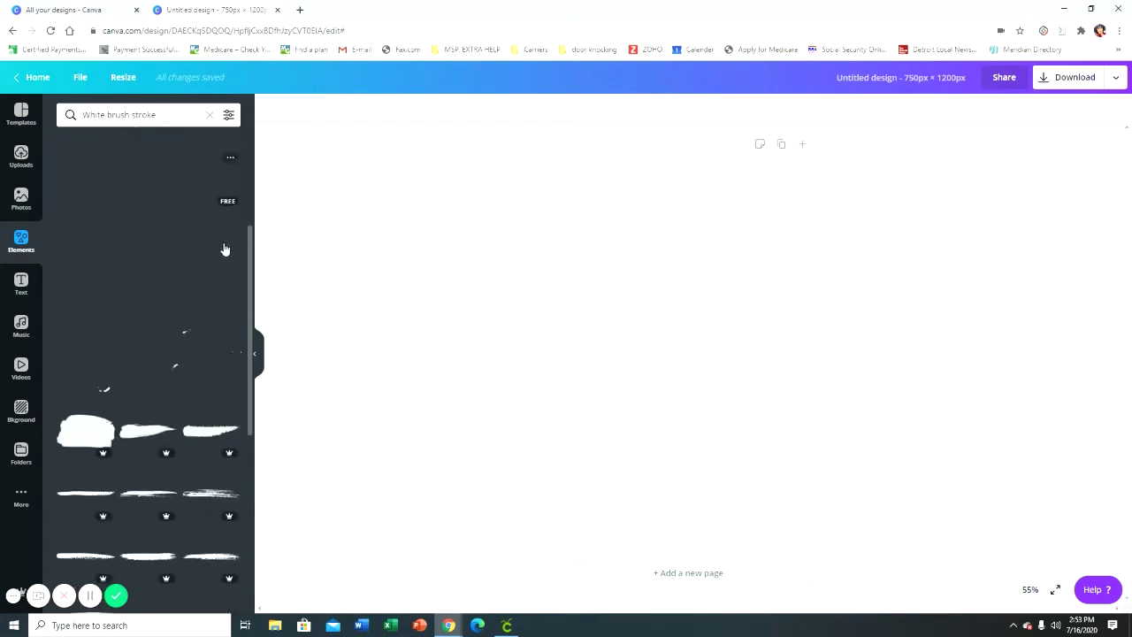
{"action": "scroll", "coordinate": [225, 249], "scroll_direction": "down", "scroll_amount": 2}
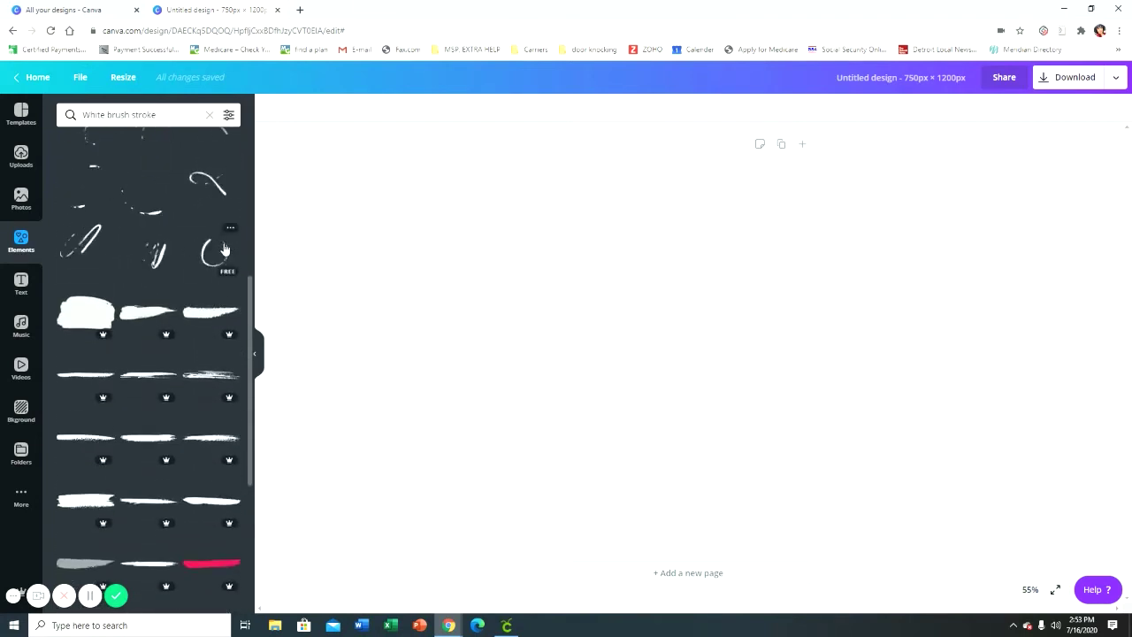
{"action": "scroll", "coordinate": [225, 248], "scroll_direction": "down", "scroll_amount": 2}
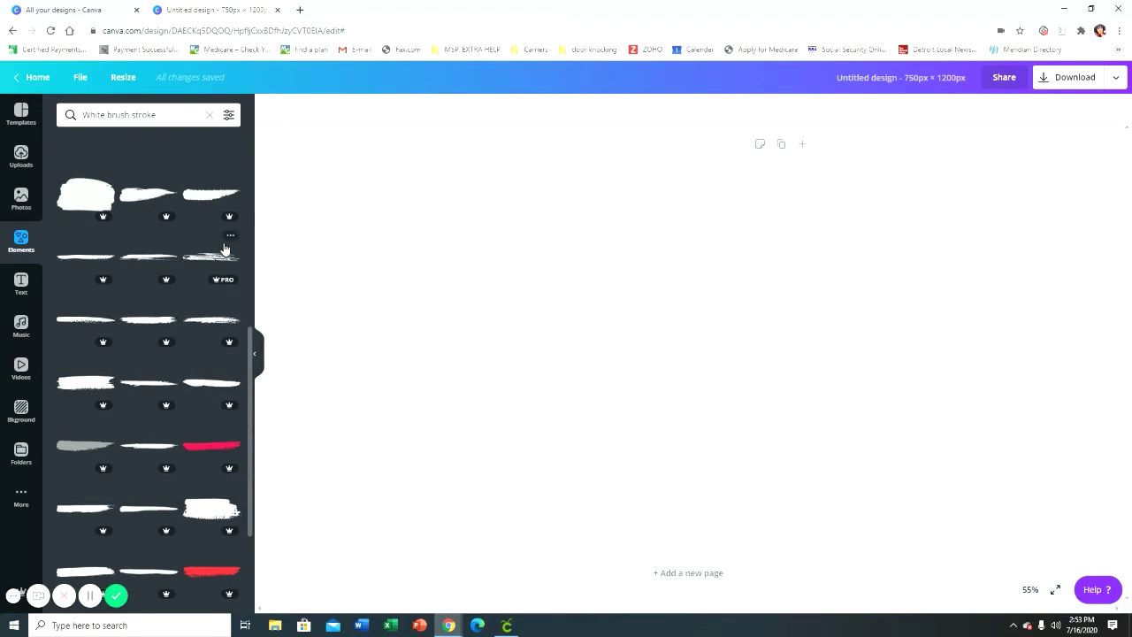
{"action": "left_click", "coordinate": [158, 383]}
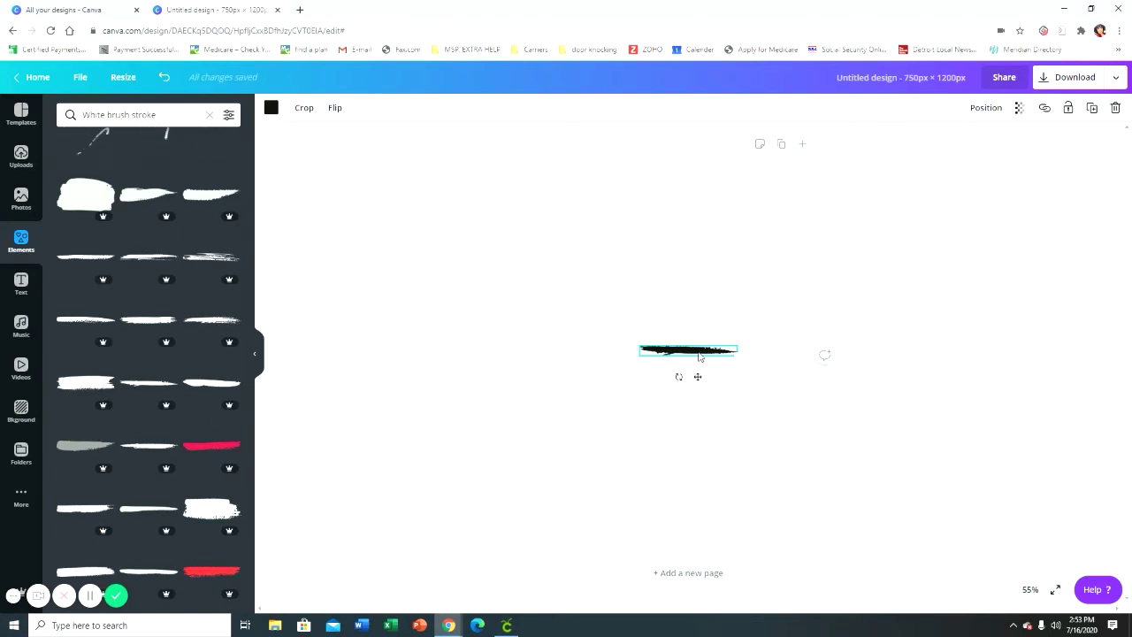
{"action": "left_click", "coordinate": [271, 107]}
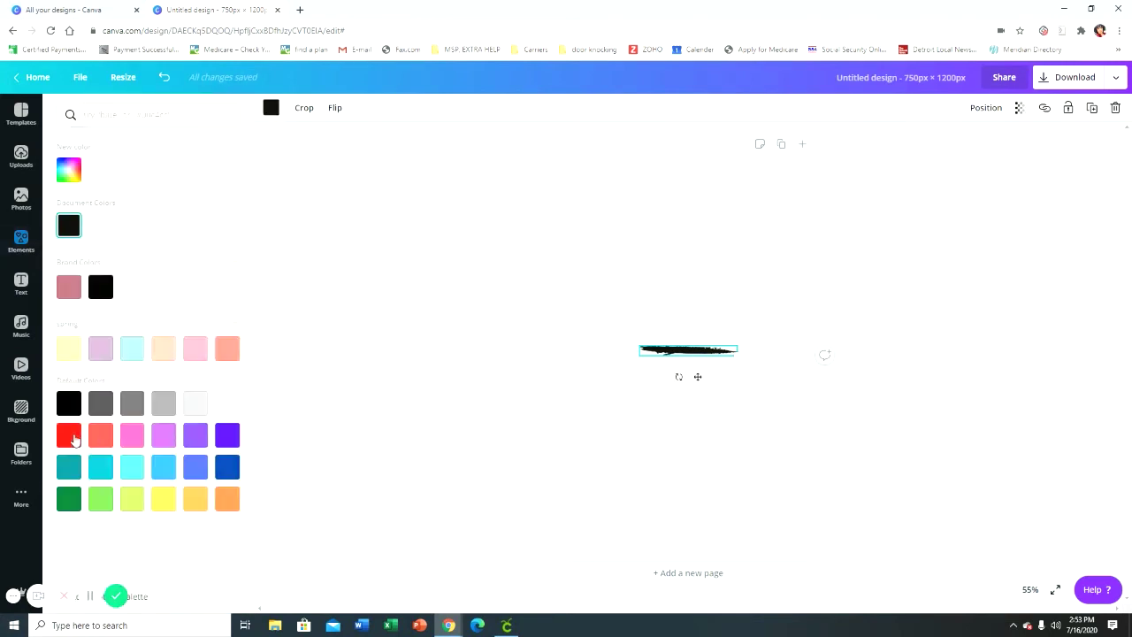
Colour the brush stroke red and stretch it larger and wider across the page.
{"action": "left_click", "coordinate": [71, 434]}
{"action": "left_click_drag", "start_coordinate": [735, 353], "coordinate": [818, 447]}
{"action": "mouse_move", "coordinate": [713, 355]}
{"action": "left_mouse_down"}
{"action": "mouse_move", "coordinate": [669, 431]}
{"action": "mouse_move", "coordinate": [678, 389]}
{"action": "mouse_move", "coordinate": [652, 410]}
{"action": "left_mouse_up"}
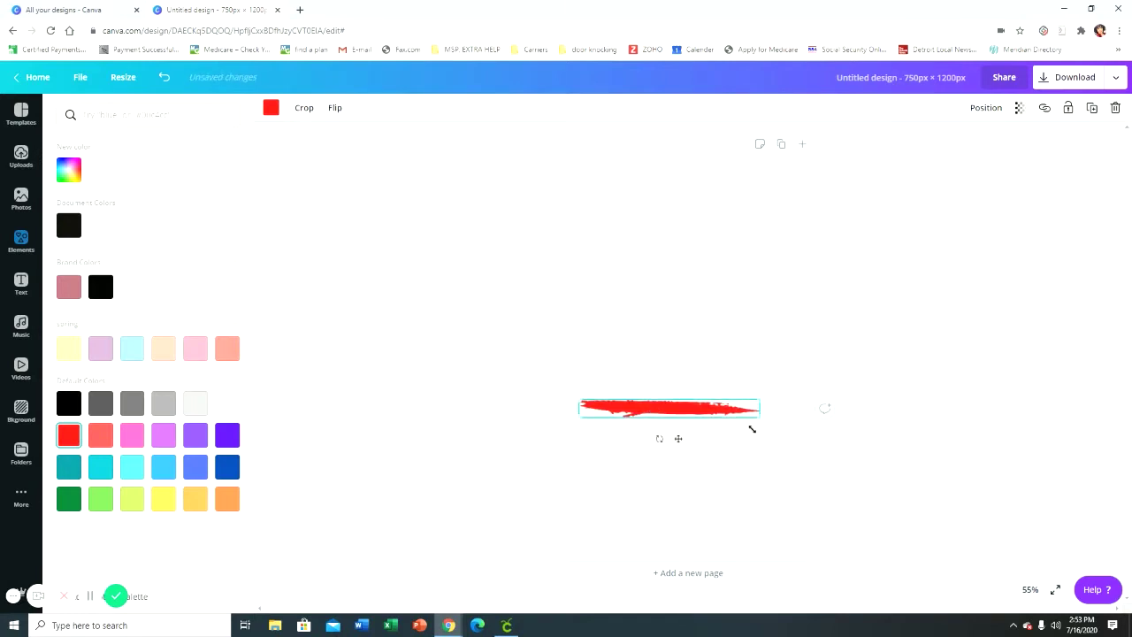
{"action": "left_click_drag", "start_coordinate": [769, 424], "coordinate": [806, 442]}
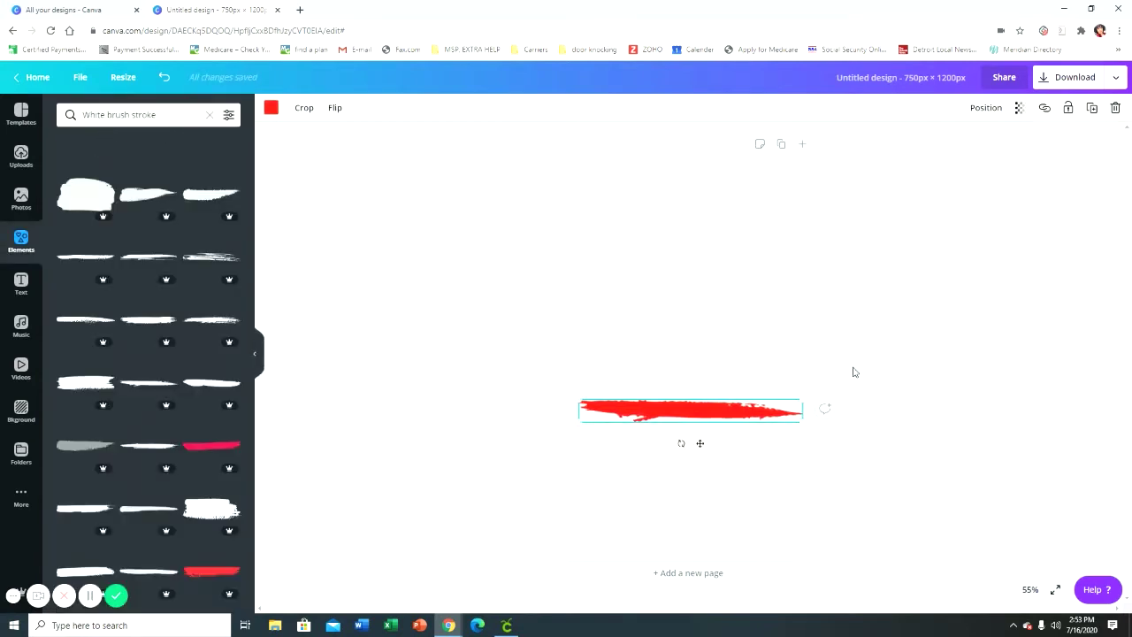
Duplicate the red stroke into stacked stripes, shortening the top one toward the right.
{"action": "left_click", "coordinate": [1091, 107]}
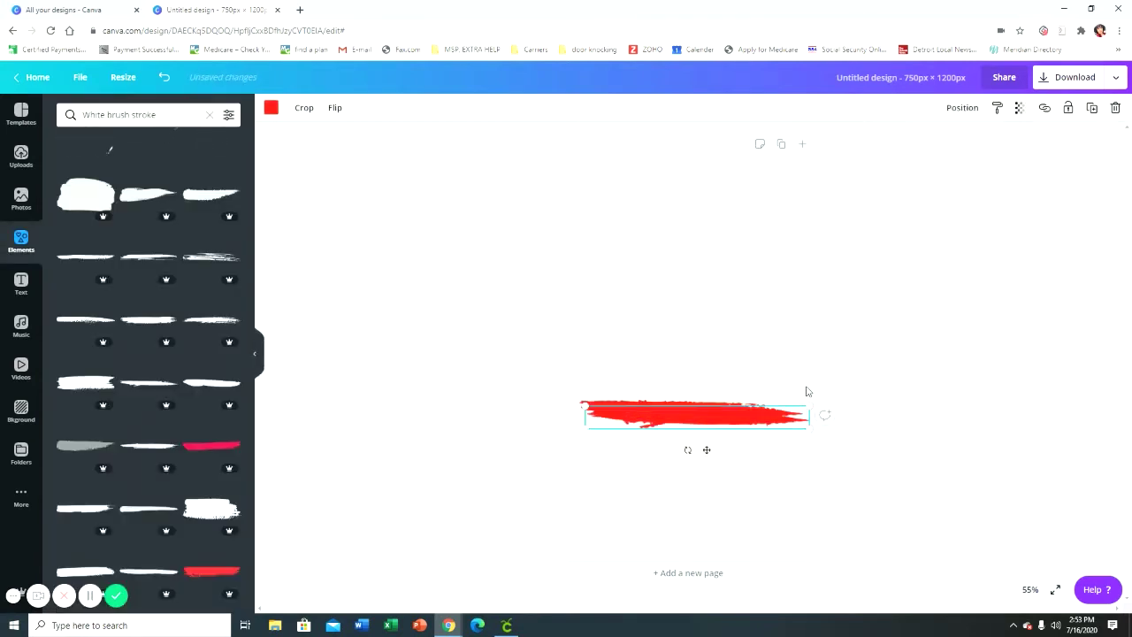
{"action": "mouse_move", "coordinate": [734, 411]}
{"action": "left_mouse_down"}
{"action": "mouse_move", "coordinate": [725, 371]}
{"action": "mouse_move", "coordinate": [723, 380]}
{"action": "left_mouse_up"}
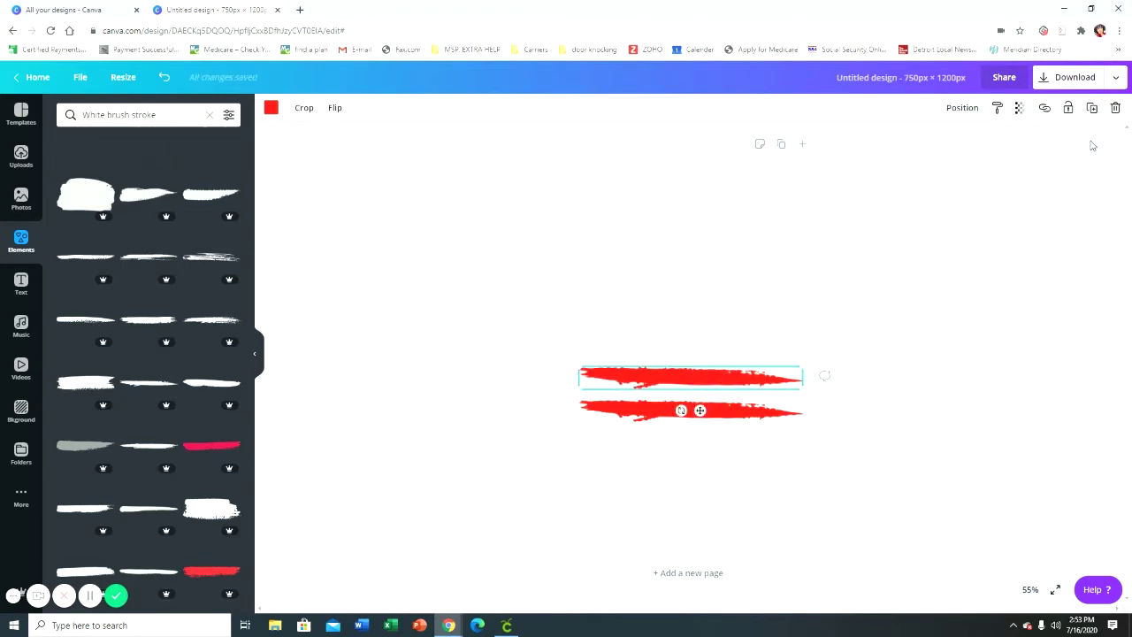
{"action": "left_click", "coordinate": [1091, 107]}
{"action": "left_click_drag", "start_coordinate": [707, 381], "coordinate": [679, 339]}
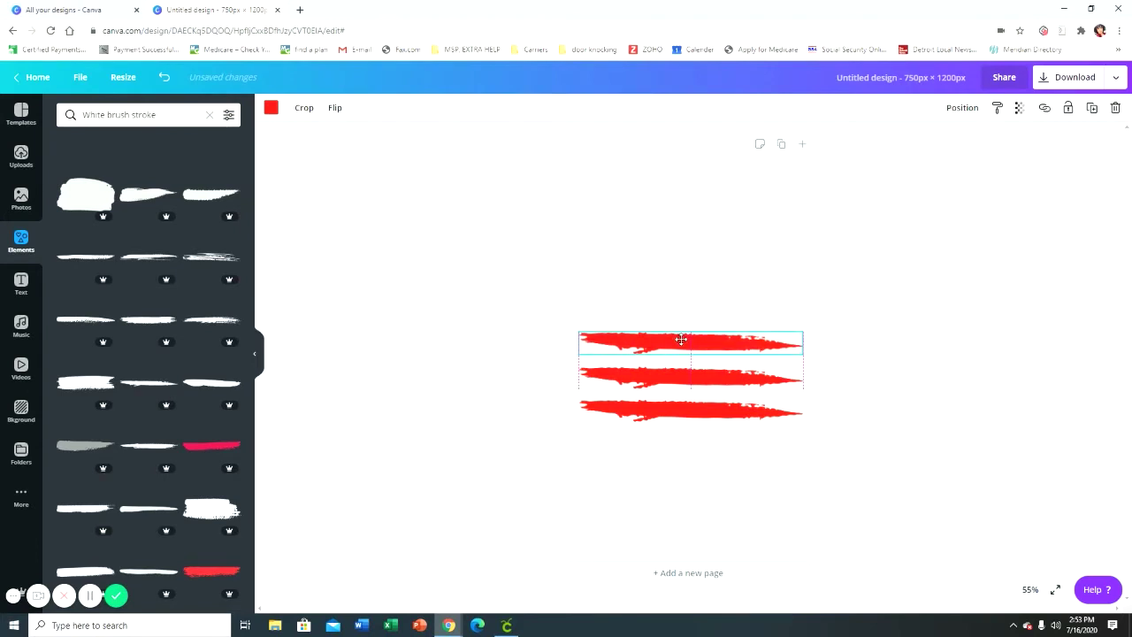
{"action": "left_click", "coordinate": [1091, 107]}
{"action": "left_click_drag", "start_coordinate": [694, 355], "coordinate": [682, 307]}
{"action": "left_click", "coordinate": [1091, 107]}
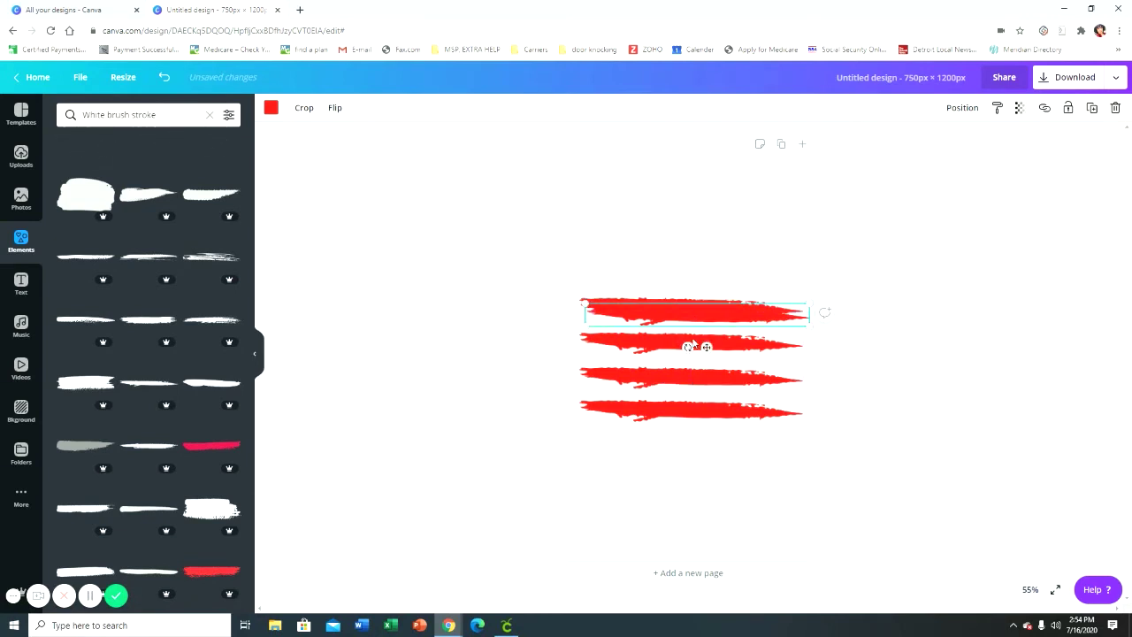
{"action": "left_click_drag", "start_coordinate": [693, 345], "coordinate": [698, 268]}
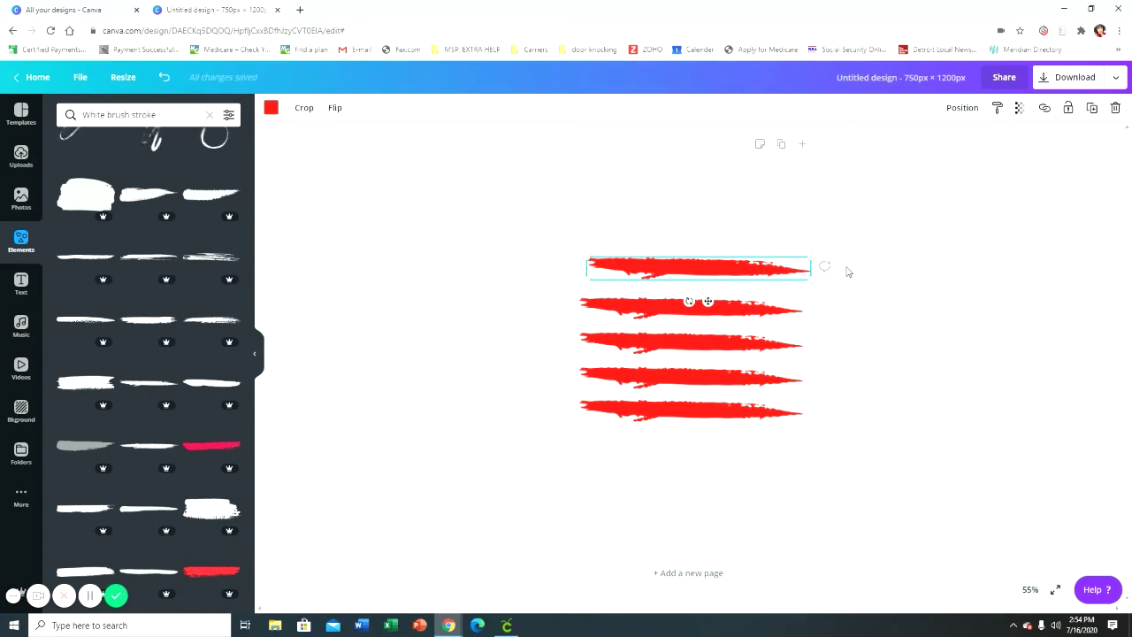
{"action": "mouse_move", "coordinate": [806, 279]}
{"action": "left_mouse_down"}
{"action": "mouse_move", "coordinate": [728, 271]}
{"action": "mouse_move", "coordinate": [754, 279]}
{"action": "mouse_move", "coordinate": [742, 284]}
{"action": "left_mouse_up"}
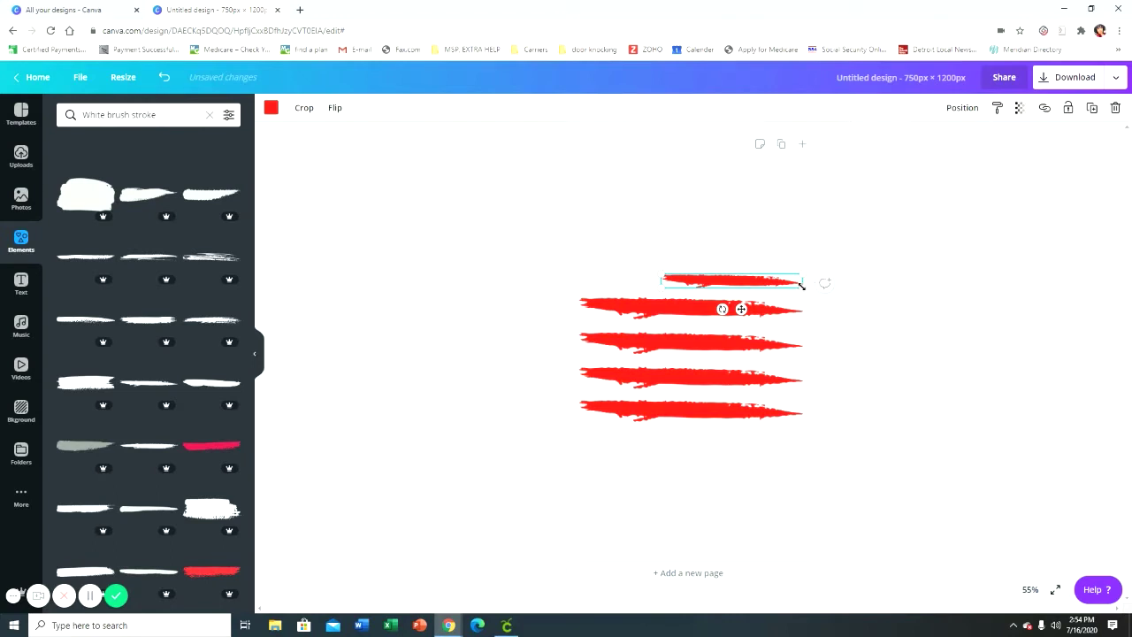
{"action": "mouse_move", "coordinate": [802, 285]}
{"action": "left_mouse_down"}
{"action": "mouse_move", "coordinate": [763, 275]}
{"action": "mouse_move", "coordinate": [748, 254]}
{"action": "left_mouse_up"}
Copy the short top stripe to stack three short red bars at top right, then clear the search.
{"action": "left_click", "coordinate": [1090, 112]}
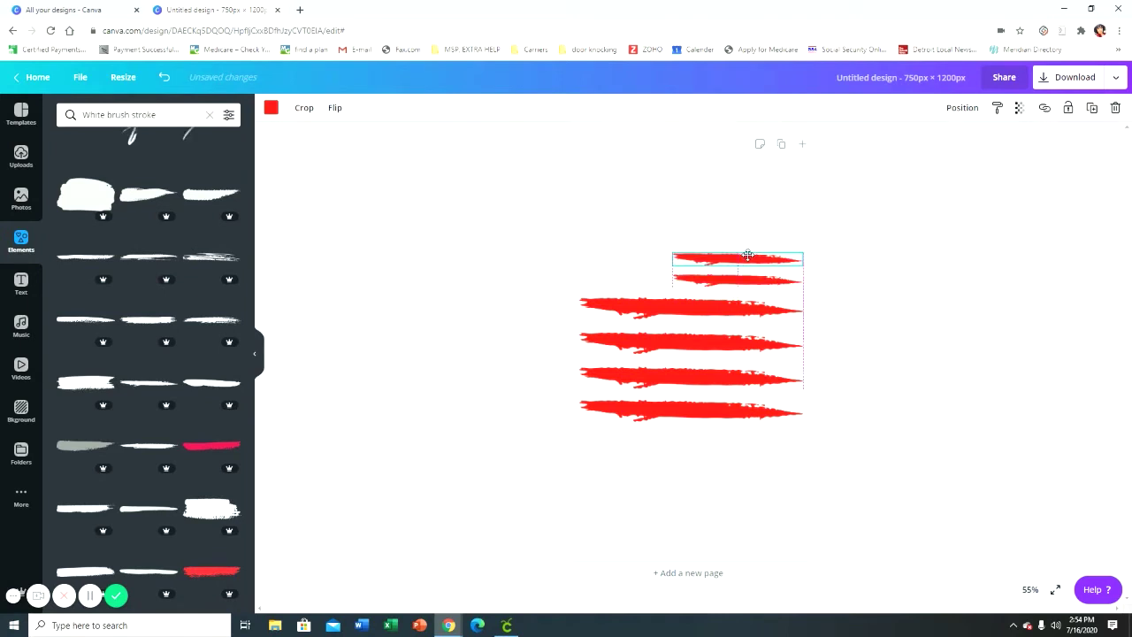
{"action": "left_click", "coordinate": [1091, 107]}
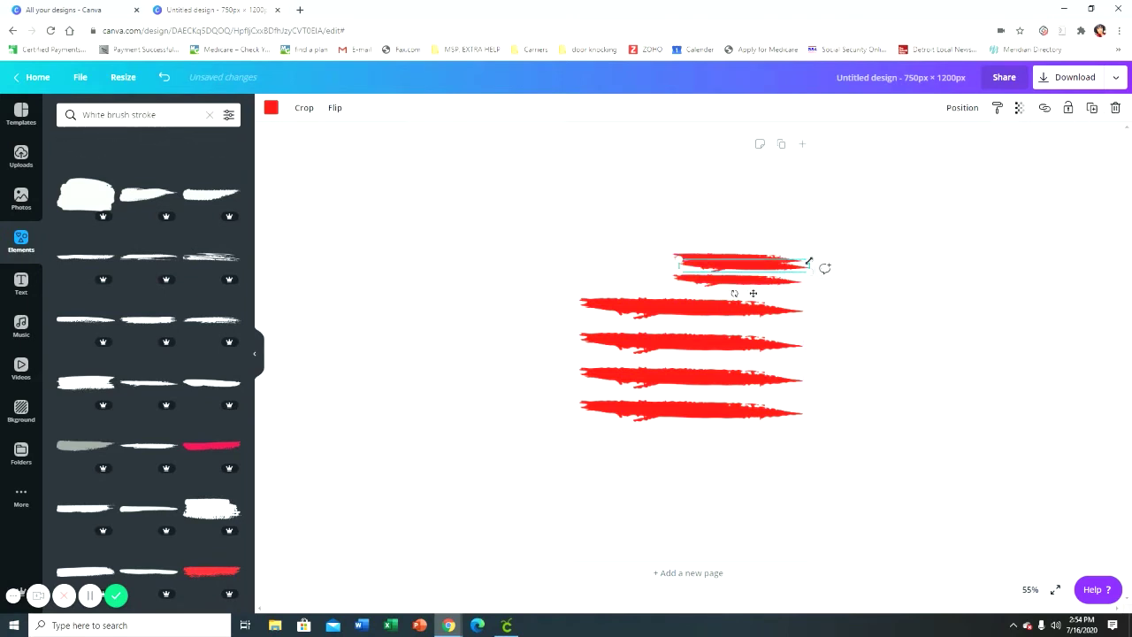
{"action": "left_click_drag", "start_coordinate": [754, 262], "coordinate": [752, 244]}
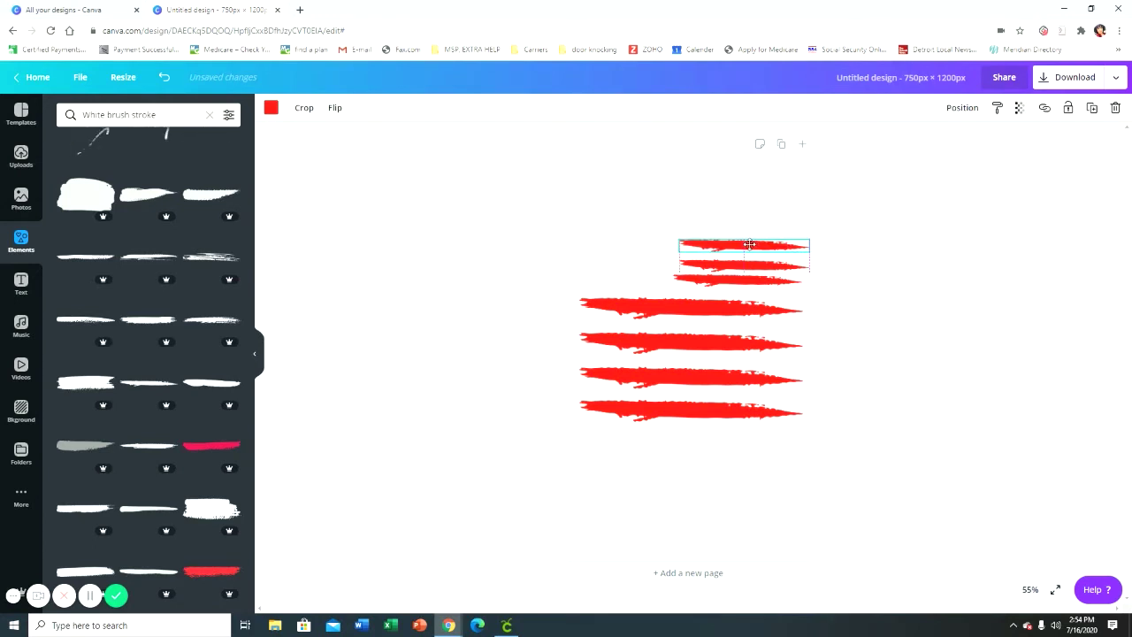
{"action": "left_click_drag", "start_coordinate": [749, 244], "coordinate": [746, 262]}
{"action": "left_click", "coordinate": [892, 336]}
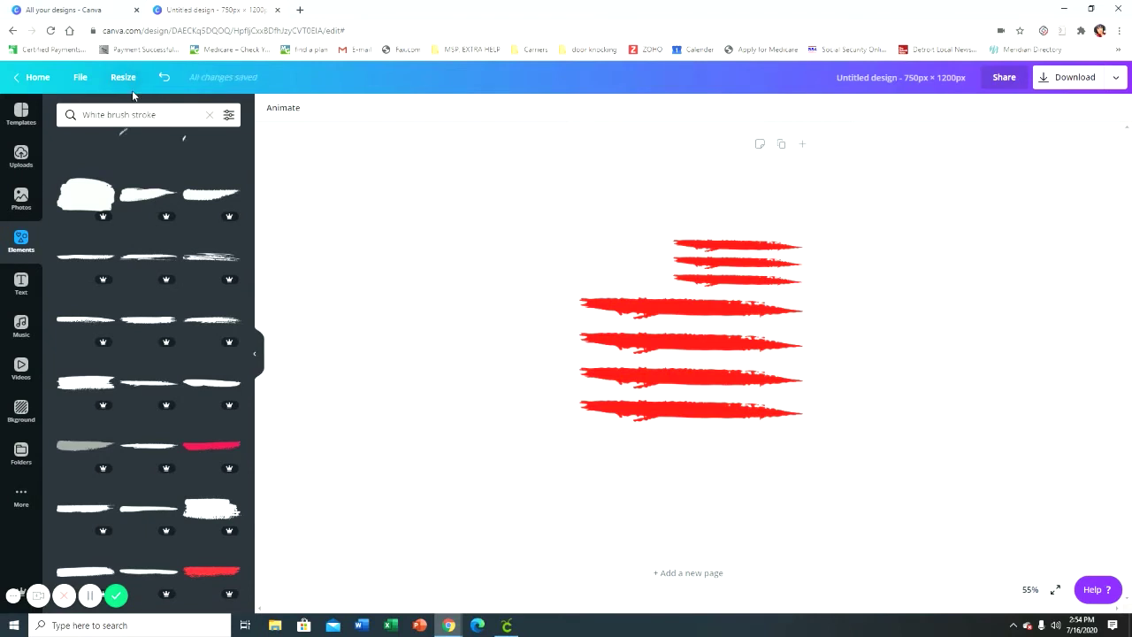
{"action": "left_click", "coordinate": [210, 115]}
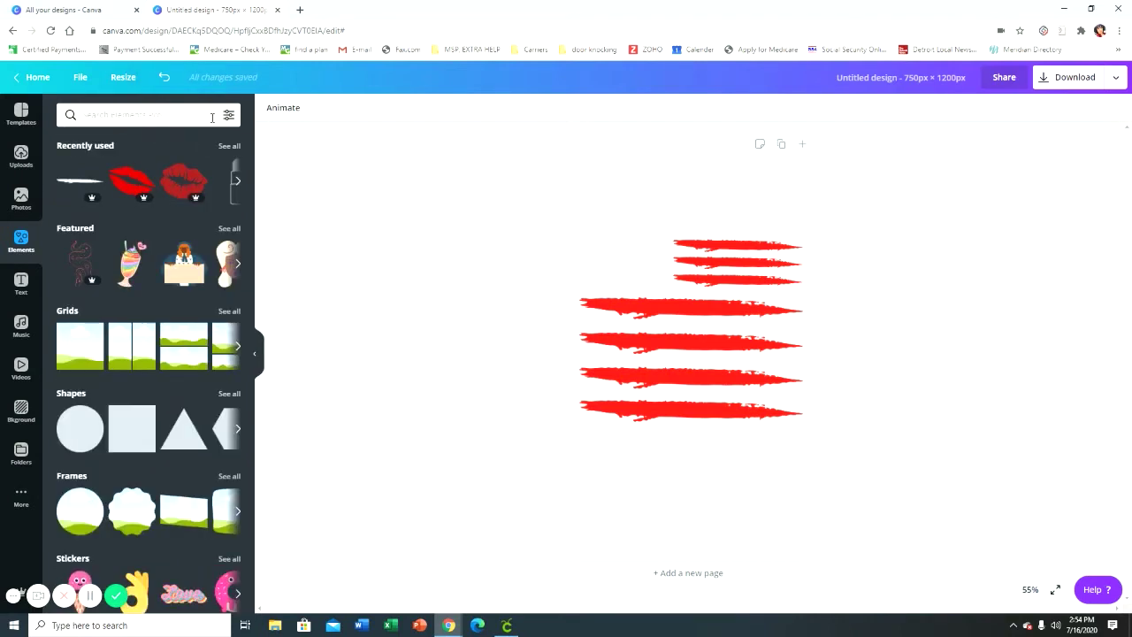
Search Elements for 'star', add a star, colour it dark green and shrink it top-left.
{"action": "type", "text": "green st"}
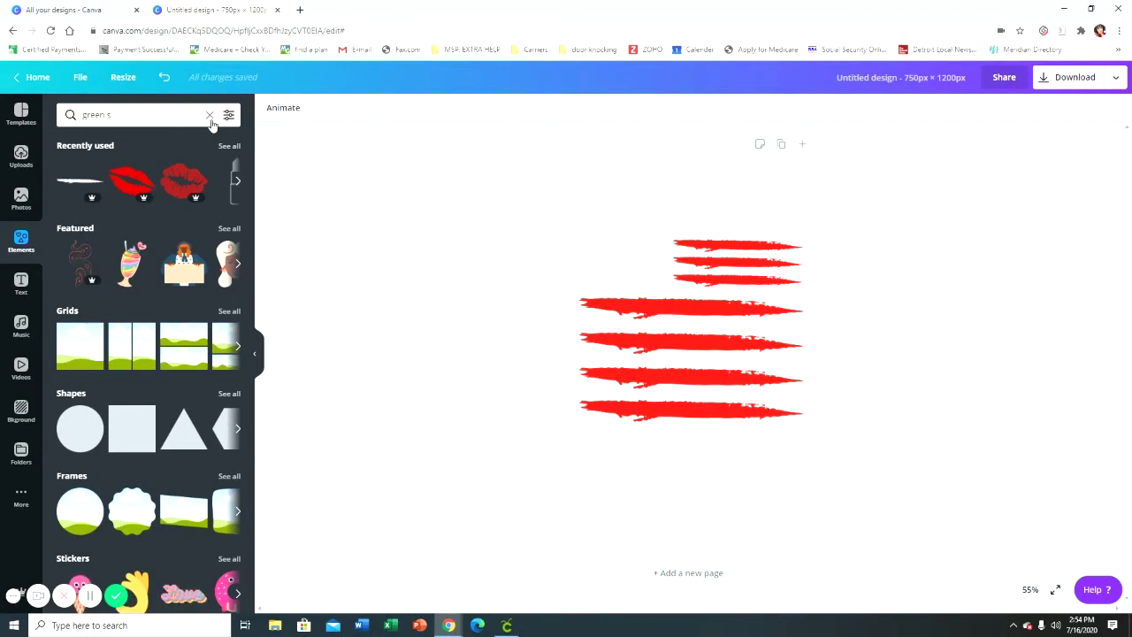
{"action": "key", "text": "BackSpace"}
{"action": "key", "text": "BackSpace"}
{"action": "key", "text": "BackSpace"}
{"action": "key", "text": "BackSpace"}
{"action": "key", "text": "BackSpace"}
{"action": "key", "text": "BackSpace"}
{"action": "key", "text": "BackSpace"}
{"action": "key", "text": "BackSpace"}
{"action": "type", "text": "star"}
{"action": "key", "text": "Return"}
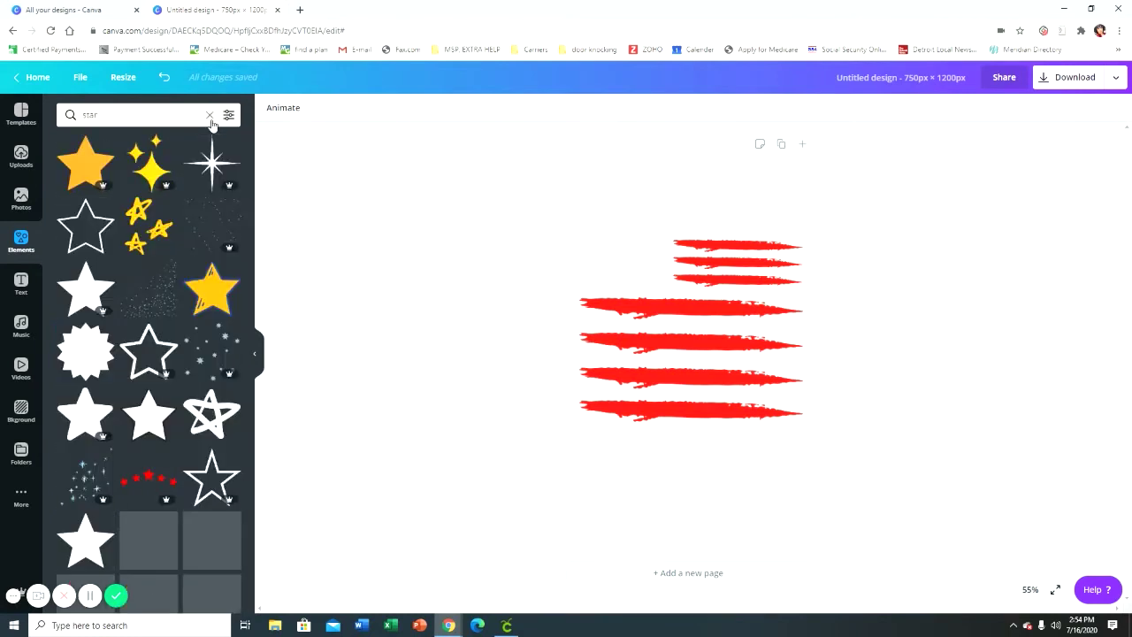
{"action": "left_click", "coordinate": [81, 284]}
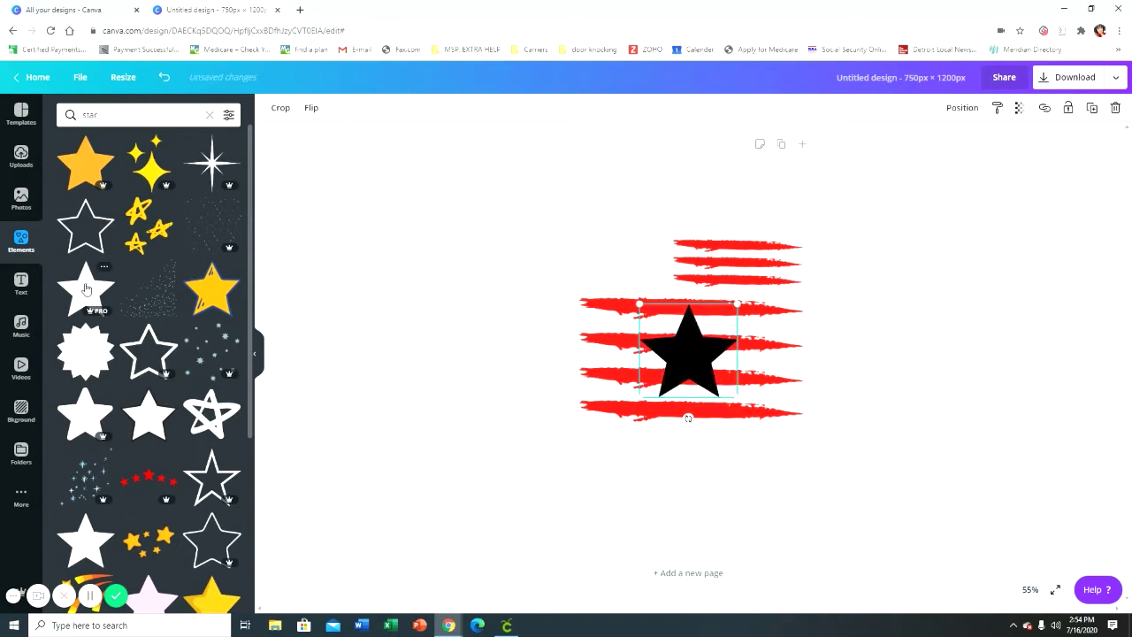
{"action": "left_click", "coordinate": [271, 108]}
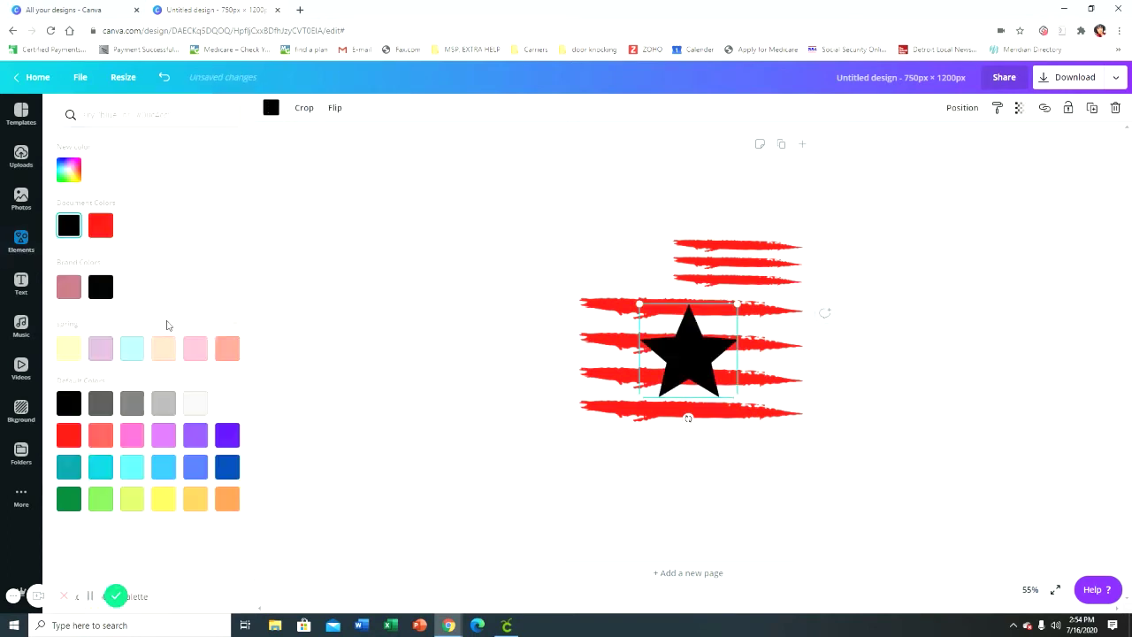
{"action": "left_click", "coordinate": [68, 499]}
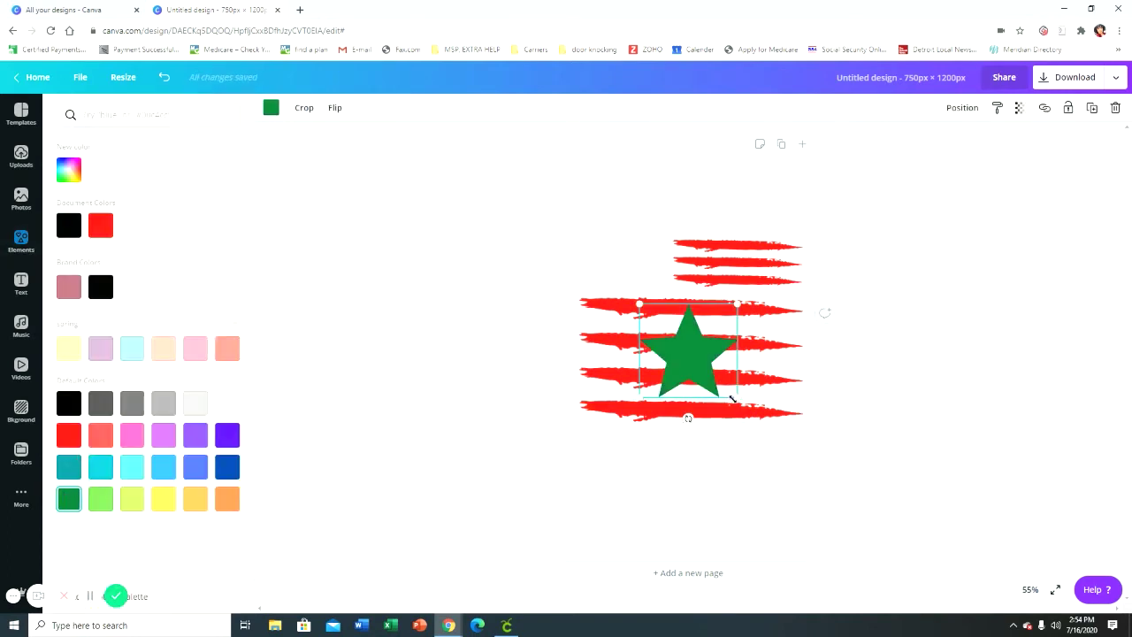
{"action": "left_click_drag", "start_coordinate": [736, 395], "coordinate": [658, 275]}
{"action": "left_click", "coordinate": [657, 333]}
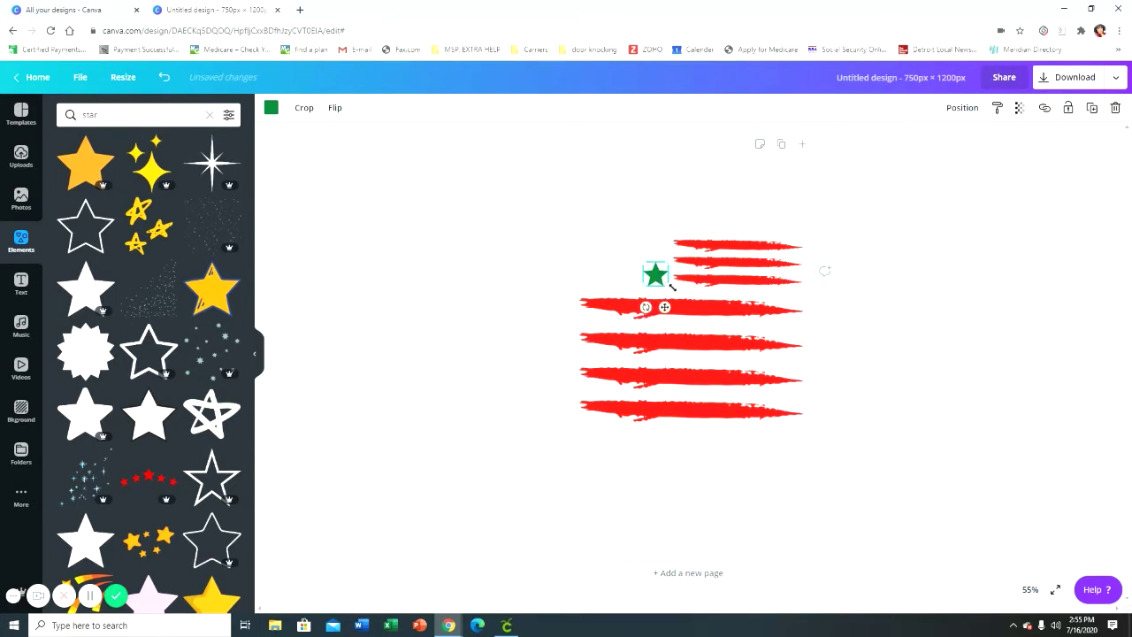
Duplicate the green star into a row of four stars beside the short stripes.
{"action": "left_click_drag", "start_coordinate": [670, 283], "coordinate": [674, 286]}
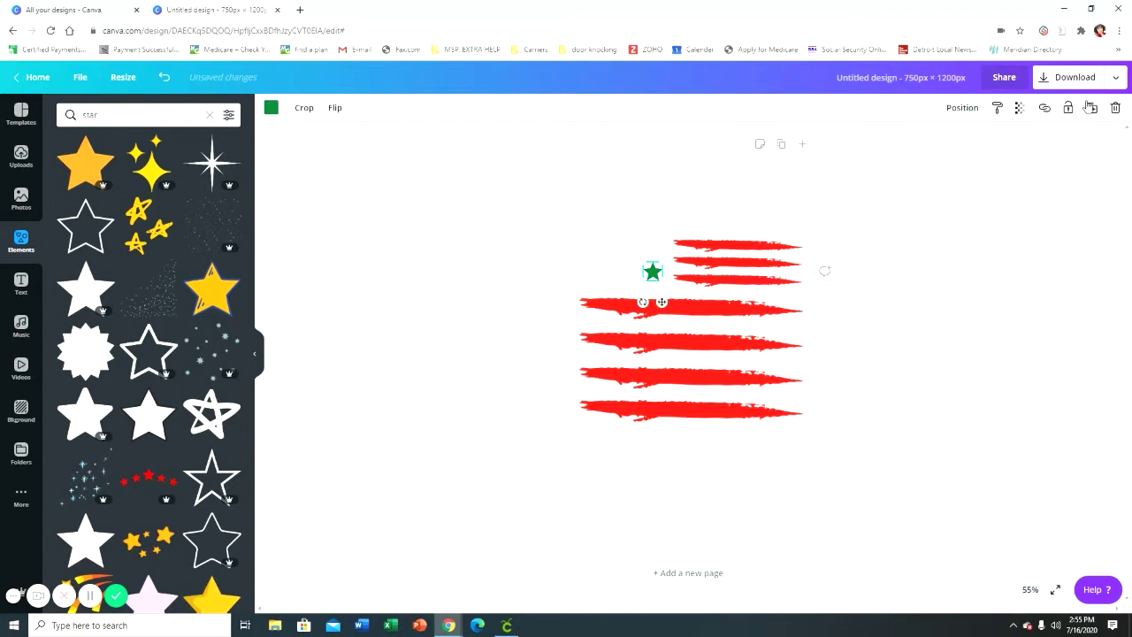
{"action": "key", "text": "ctrl+d"}
{"action": "left_click_drag", "start_coordinate": [655, 276], "coordinate": [634, 272]}
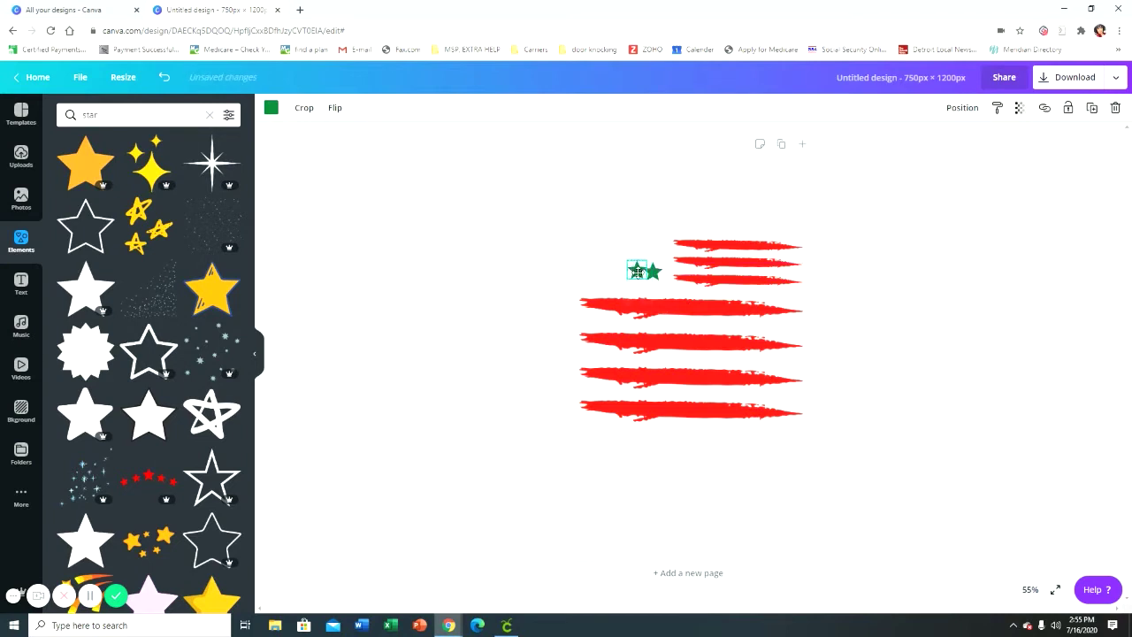
{"action": "left_click", "coordinate": [1092, 107]}
{"action": "left_click_drag", "start_coordinate": [641, 286], "coordinate": [618, 279]}
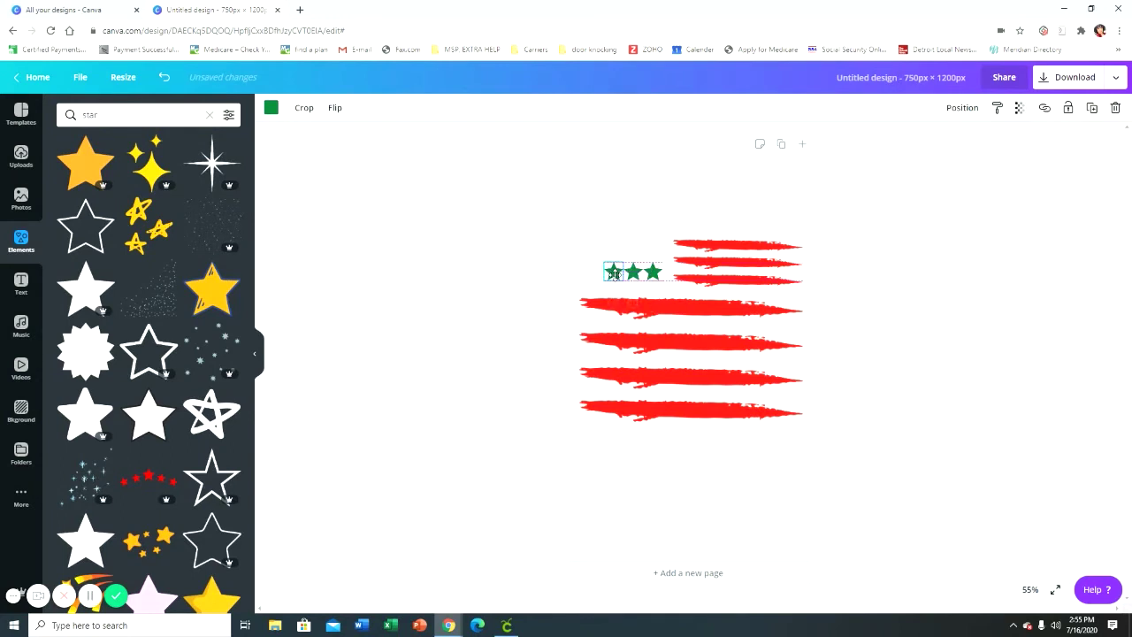
{"action": "left_click", "coordinate": [1091, 107]}
{"action": "left_click_drag", "start_coordinate": [628, 281], "coordinate": [597, 270]}
{"action": "left_click", "coordinate": [907, 344]}
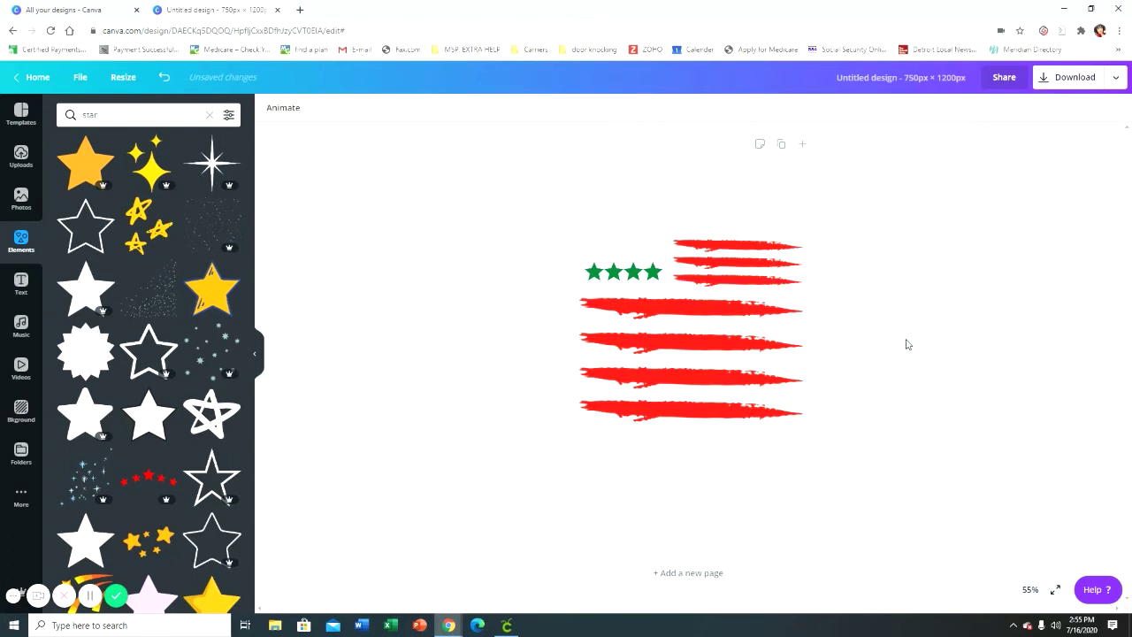
Group the four stars and duplicate the row into three stacked rows.
{"action": "left_click_drag", "start_coordinate": [583, 263], "coordinate": [665, 286]}
{"action": "left_click", "coordinate": [943, 108]}
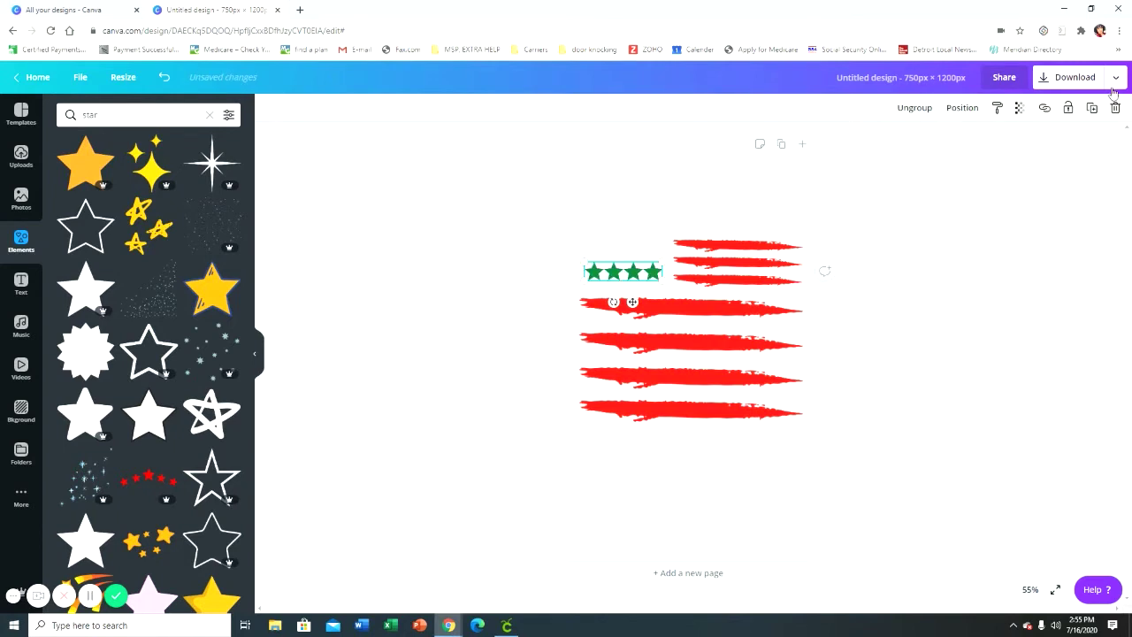
{"action": "left_click", "coordinate": [1096, 110]}
{"action": "left_click_drag", "start_coordinate": [620, 279], "coordinate": [614, 255]}
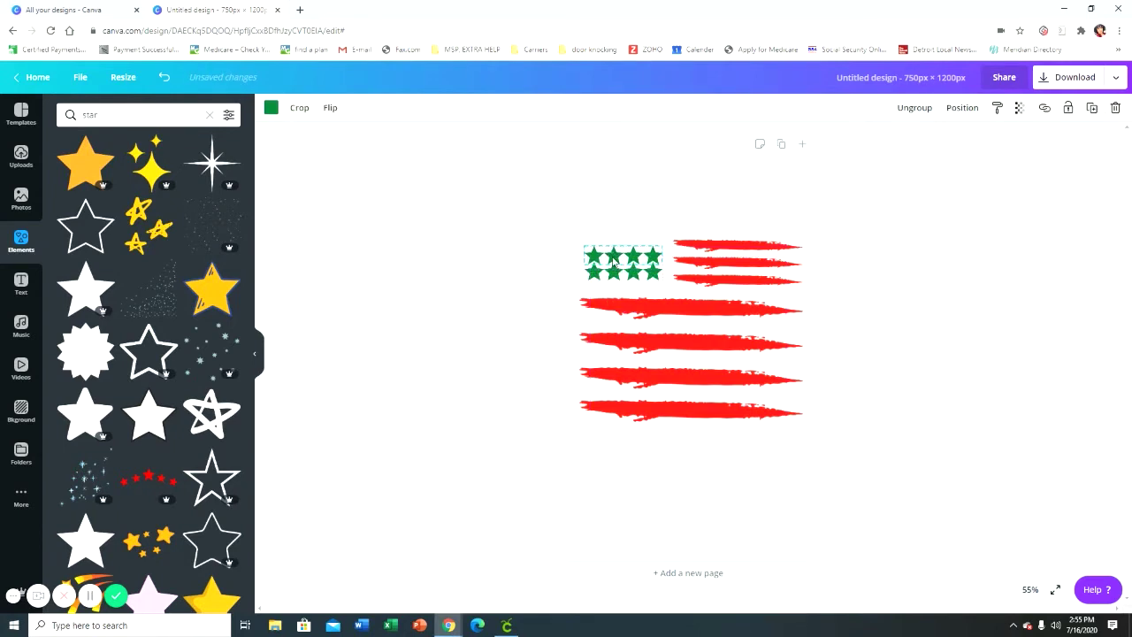
{"action": "left_click", "coordinate": [1093, 108]}
{"action": "left_click_drag", "start_coordinate": [640, 268], "coordinate": [632, 238]}
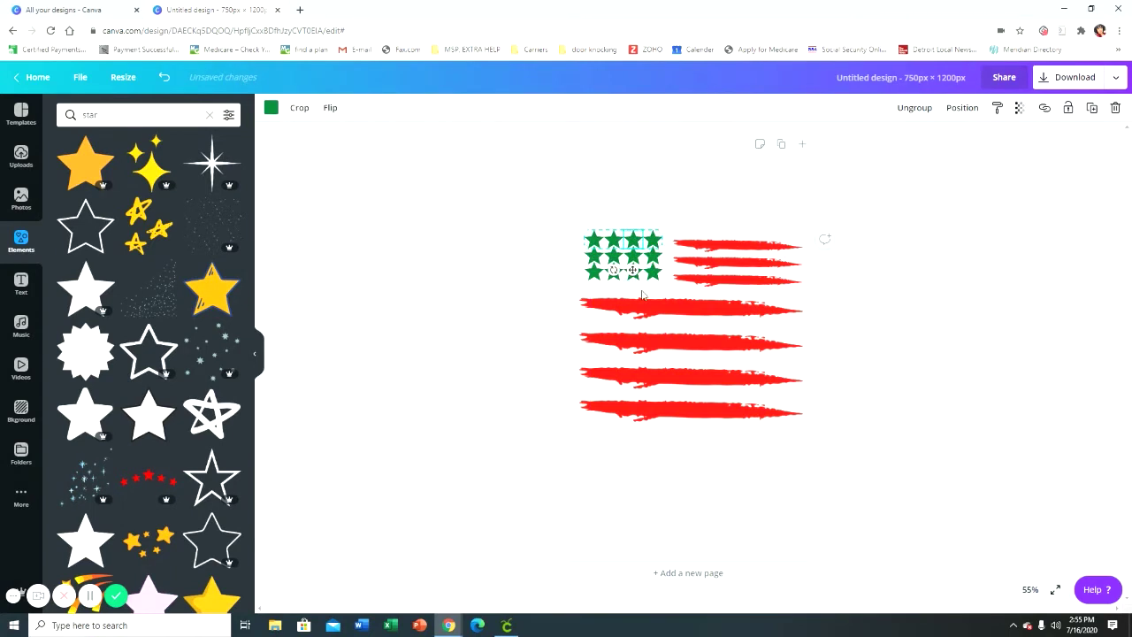
{"action": "left_click_drag", "start_coordinate": [659, 278], "coordinate": [659, 281]}
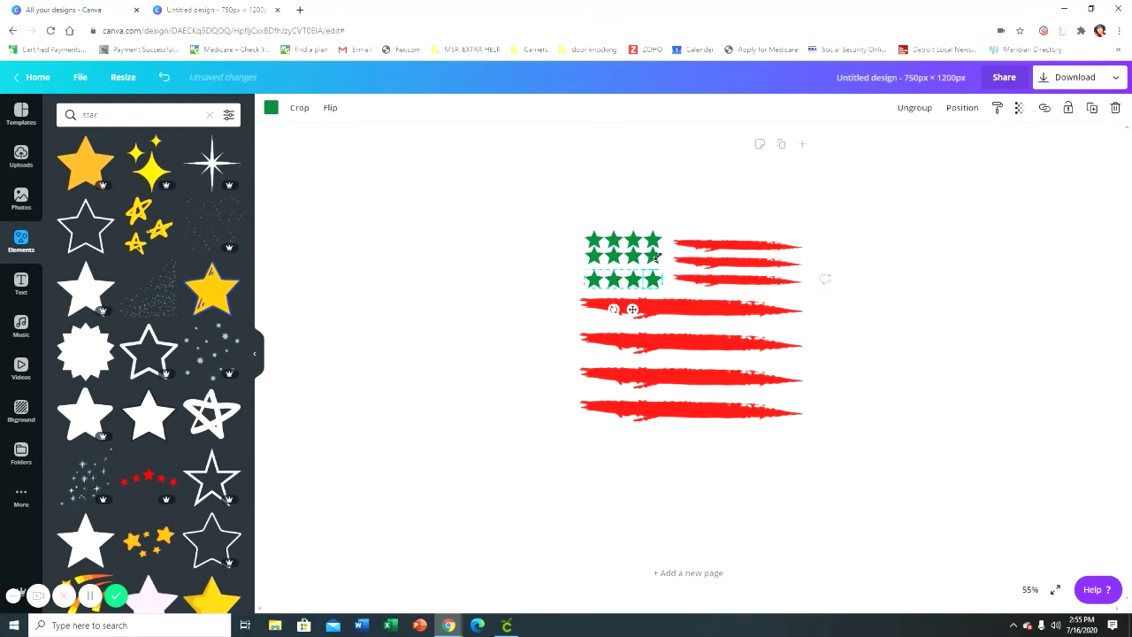
{"action": "left_click", "coordinate": [939, 270]}
Even out the spacing of the three star rows and shift the star field right.
{"action": "left_click", "coordinate": [635, 258]}
{"action": "left_click_drag", "start_coordinate": [635, 262], "coordinate": [635, 266]}
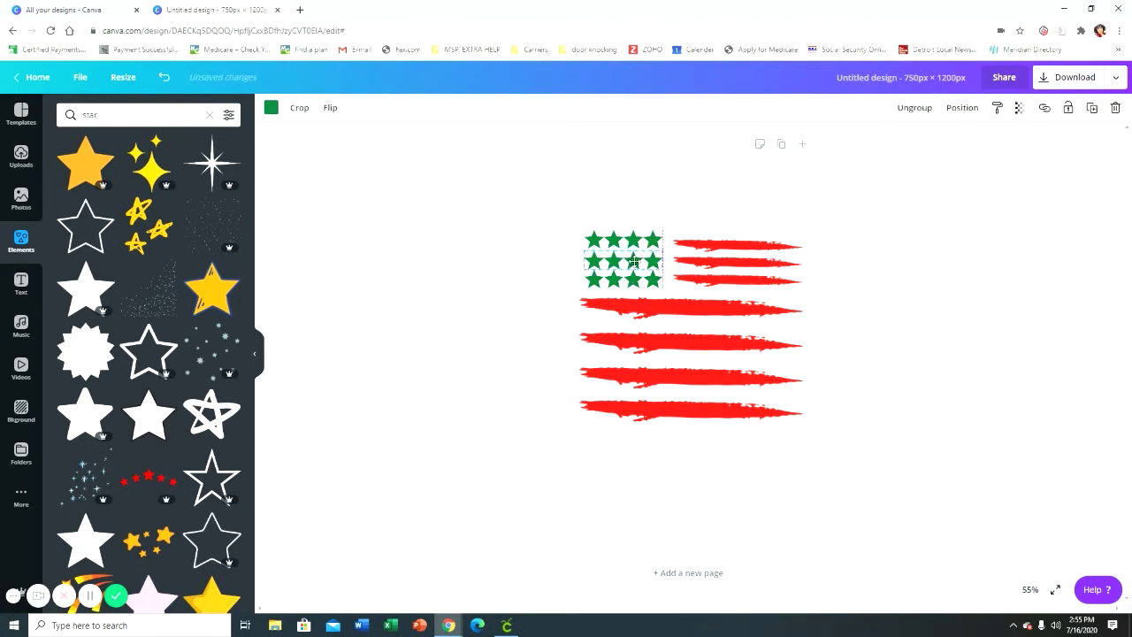
{"action": "left_click", "coordinate": [688, 243]}
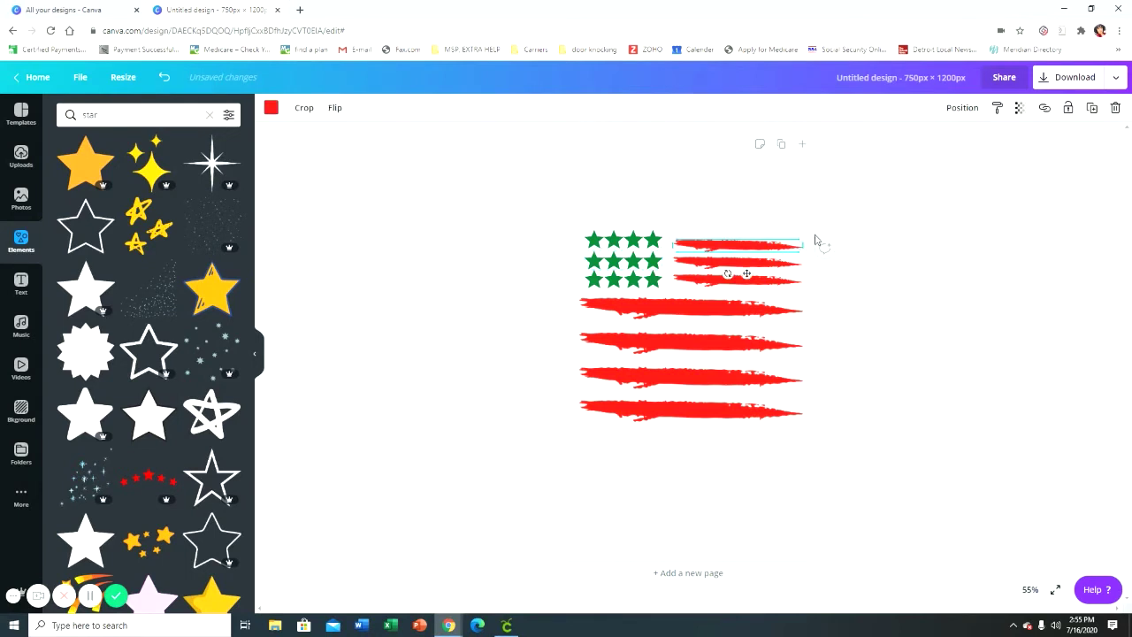
{"action": "left_click", "coordinate": [659, 241]}
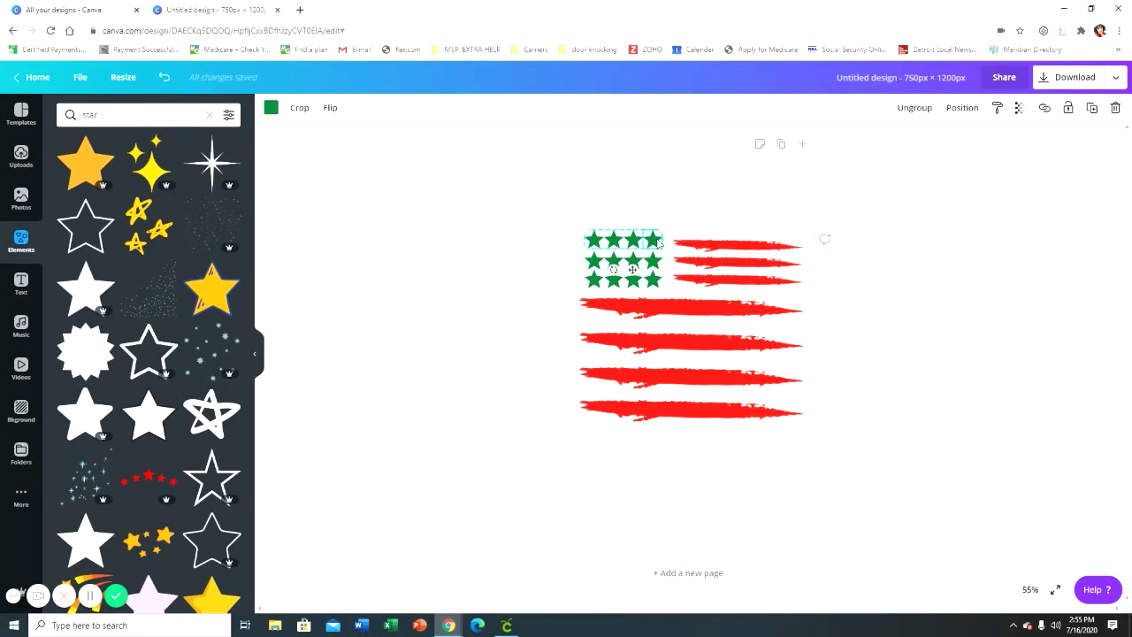
{"action": "left_click_drag", "start_coordinate": [659, 244], "coordinate": [659, 246]}
{"action": "left_click", "coordinate": [929, 303]}
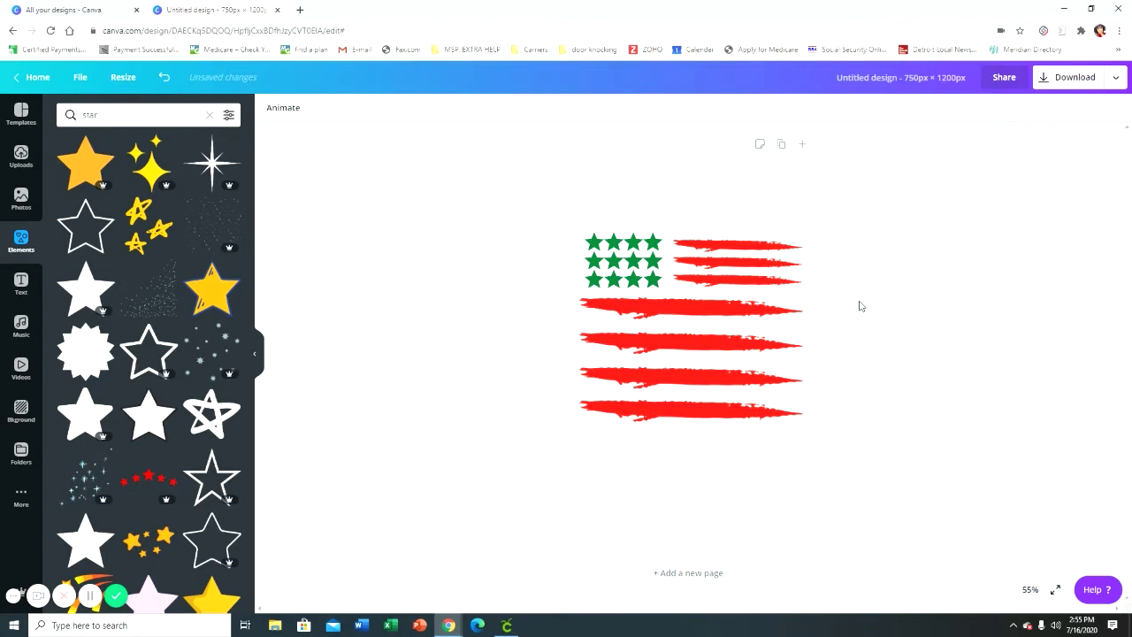
{"action": "left_click_drag", "start_coordinate": [646, 279], "coordinate": [661, 244]}
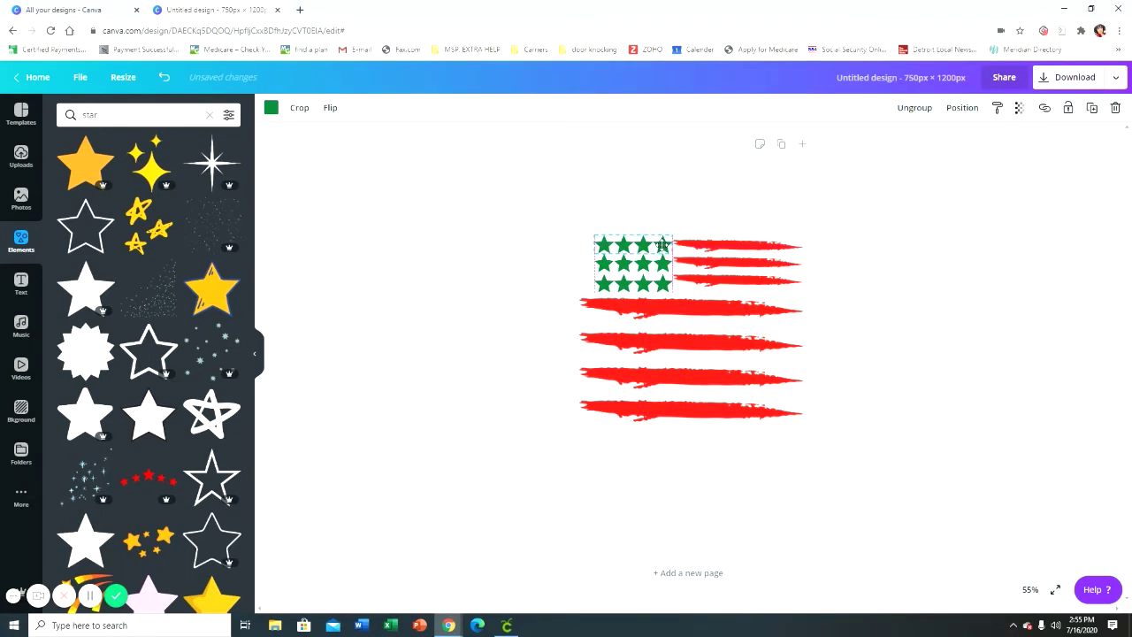
{"action": "left_click", "coordinate": [875, 333]}
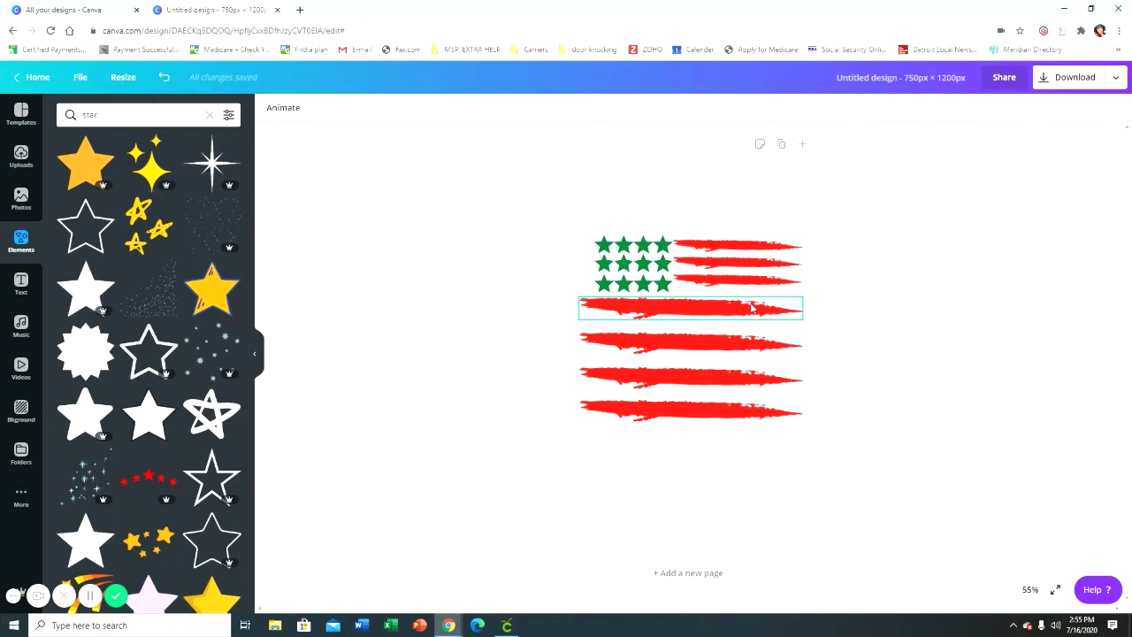
Ungroup the bottom row and add a fifth star to the left end of each row.
{"action": "left_click", "coordinate": [671, 292]}
{"action": "left_click", "coordinate": [913, 107]}
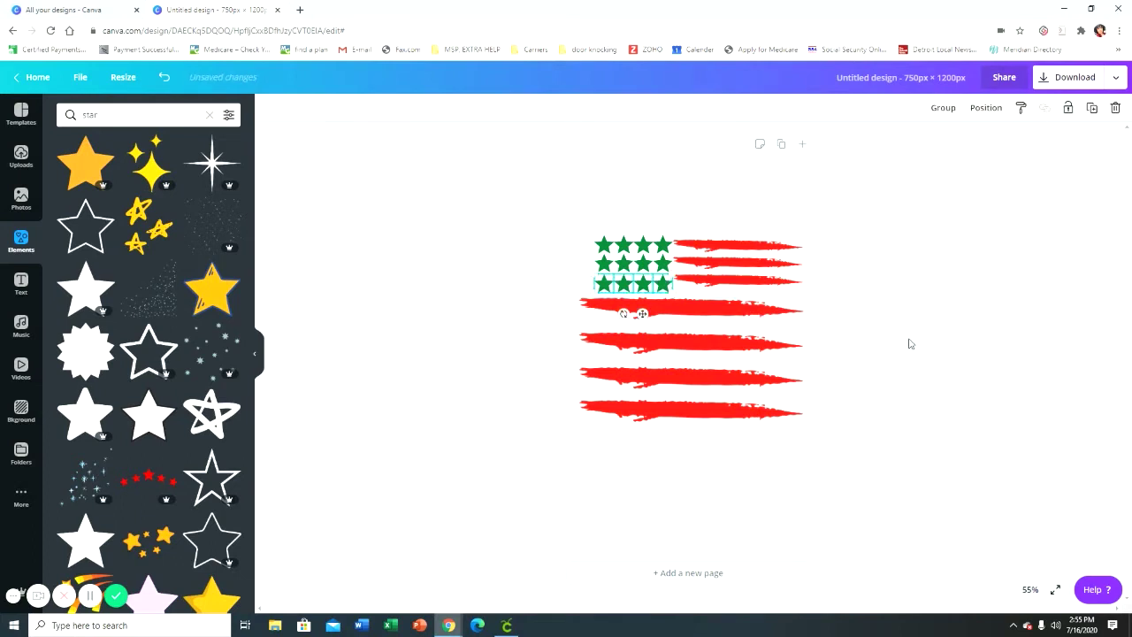
{"action": "left_click", "coordinate": [905, 338]}
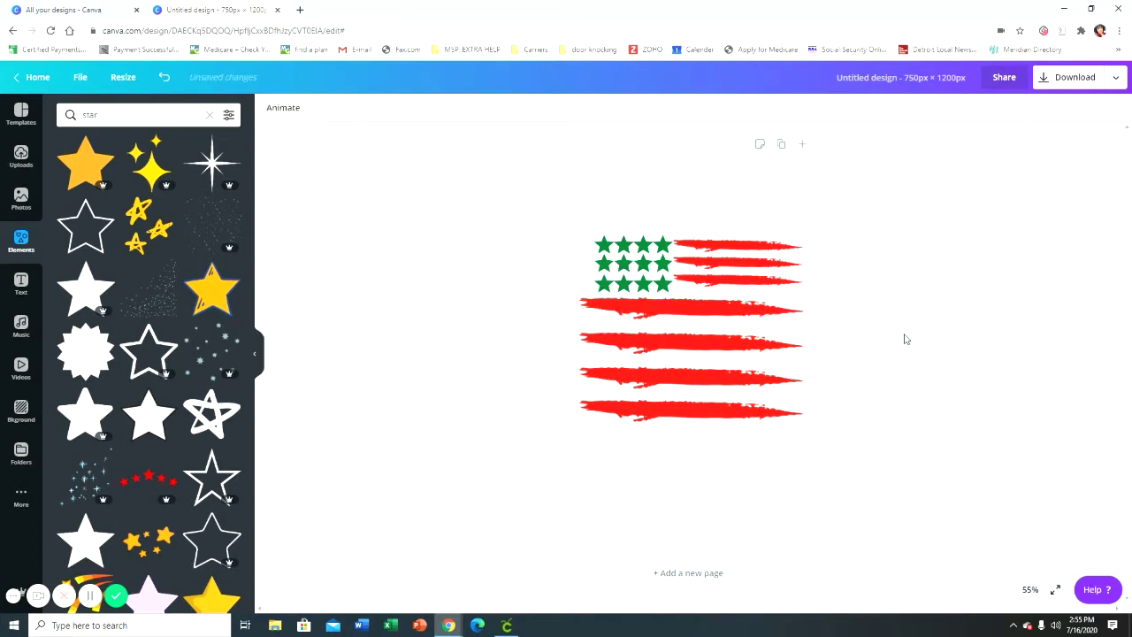
{"action": "left_click", "coordinate": [608, 288]}
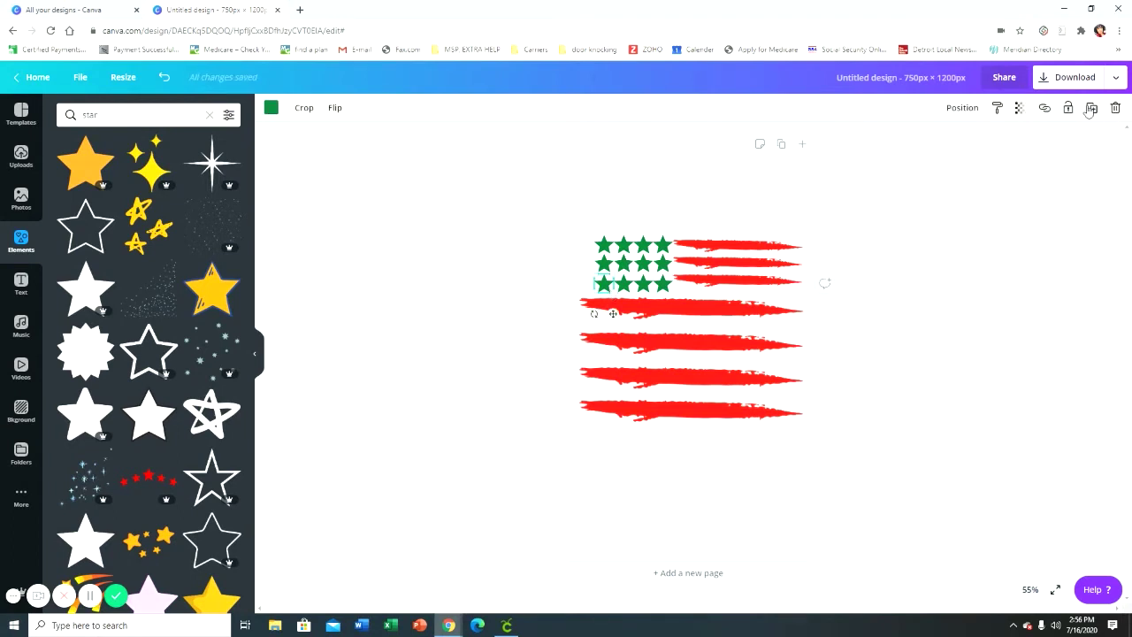
{"action": "left_click_drag", "start_coordinate": [605, 285], "coordinate": [581, 285]}
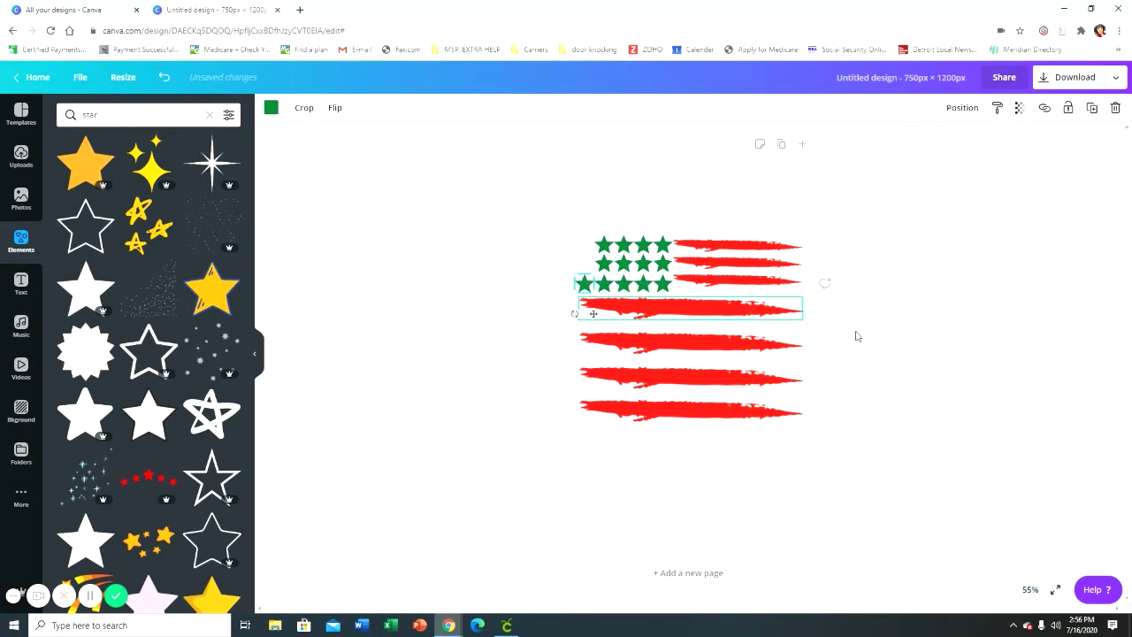
{"action": "left_click", "coordinate": [1016, 356]}
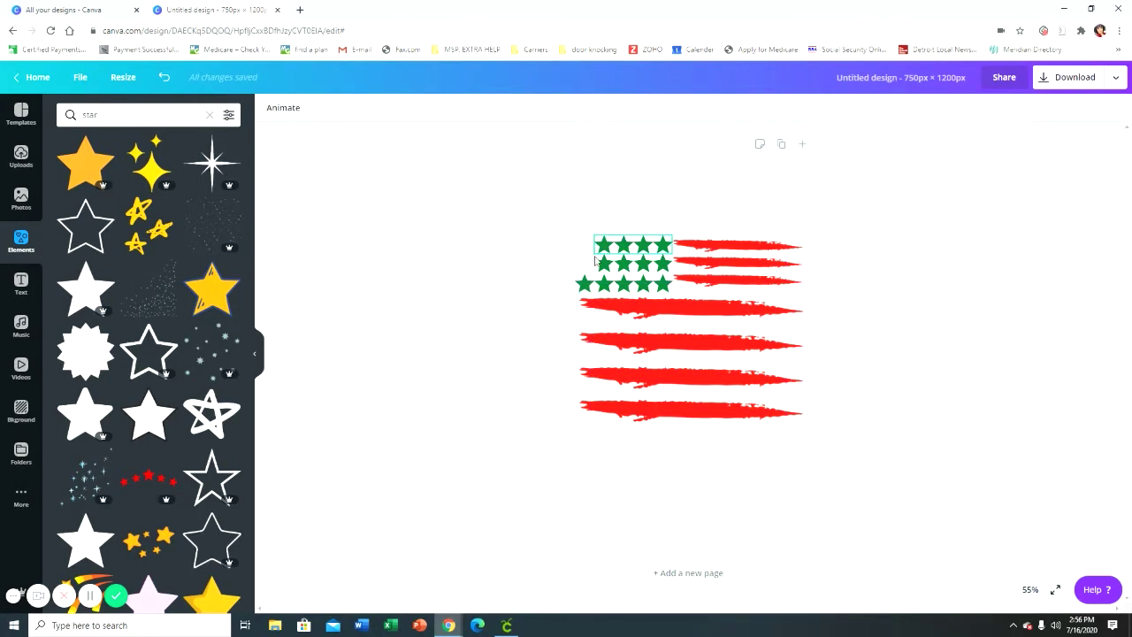
{"action": "left_click", "coordinate": [589, 287]}
{"action": "left_click", "coordinate": [1091, 107]}
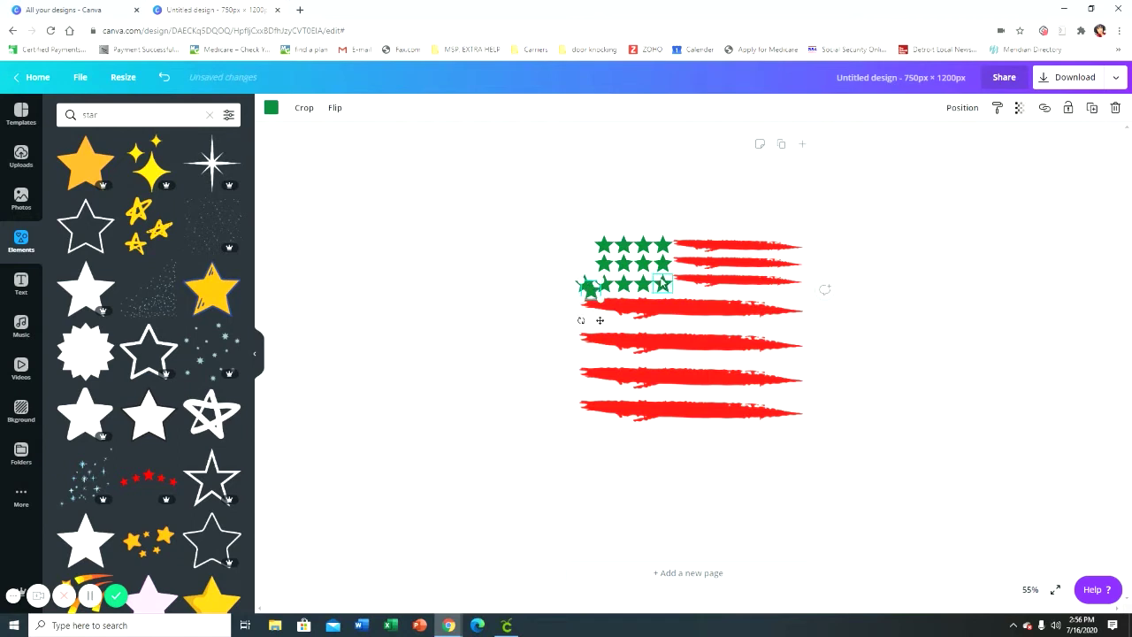
{"action": "left_click_drag", "start_coordinate": [591, 290], "coordinate": [585, 252]}
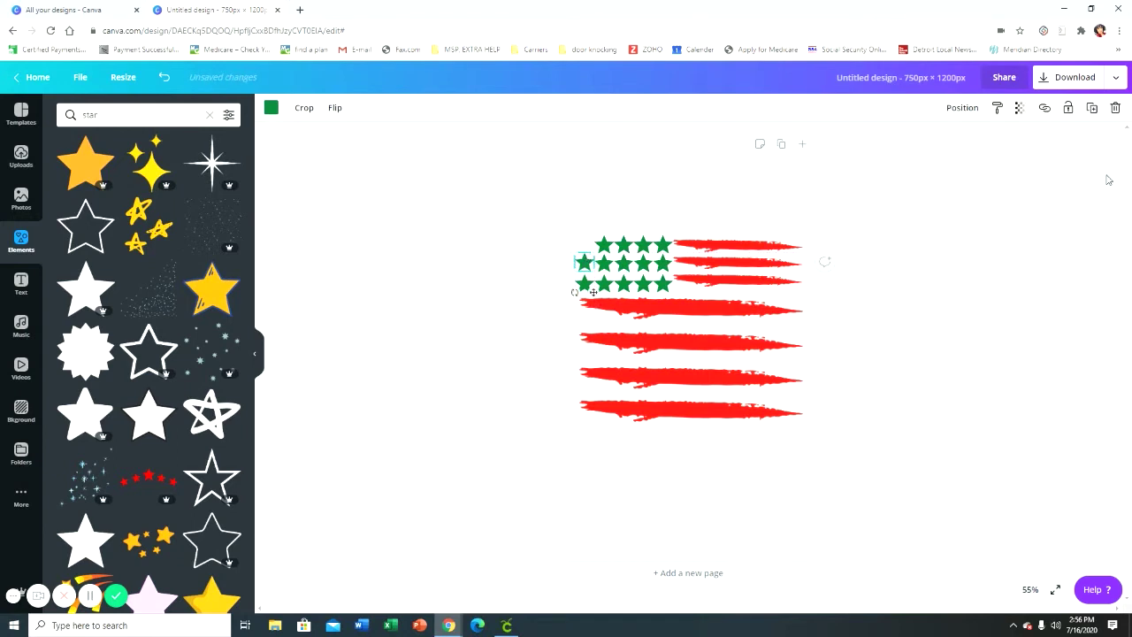
{"action": "left_click", "coordinate": [1091, 107]}
{"action": "left_click_drag", "start_coordinate": [587, 266], "coordinate": [585, 245]}
{"action": "left_click", "coordinate": [947, 387]}
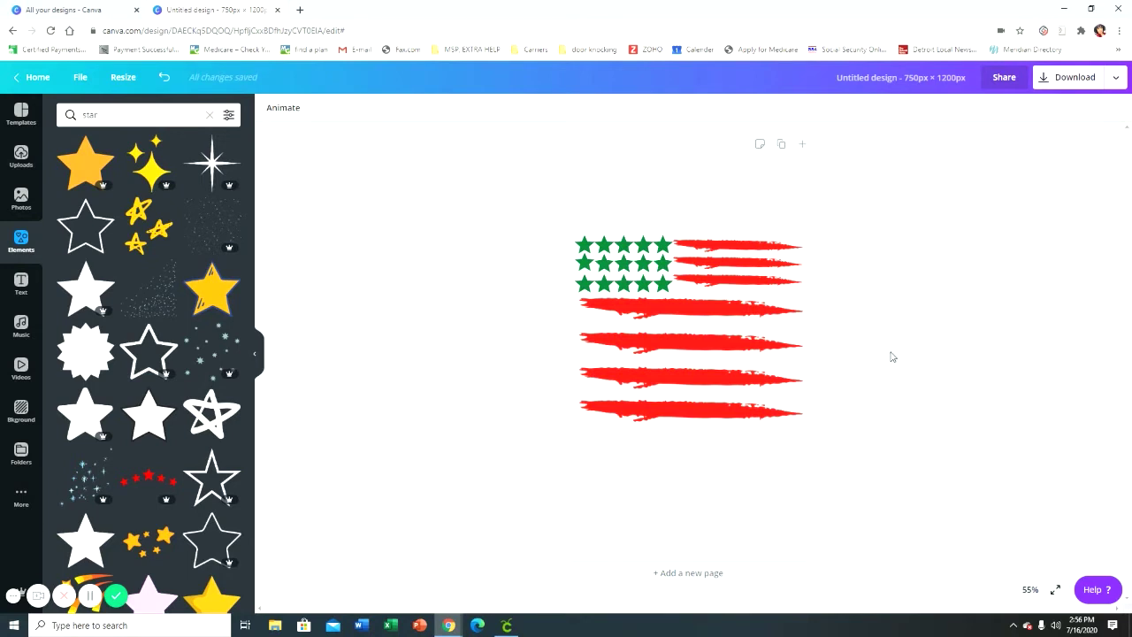
Add a heading reading 'We Made America Great' and drag it above the flag.
{"action": "left_click", "coordinate": [21, 283]}
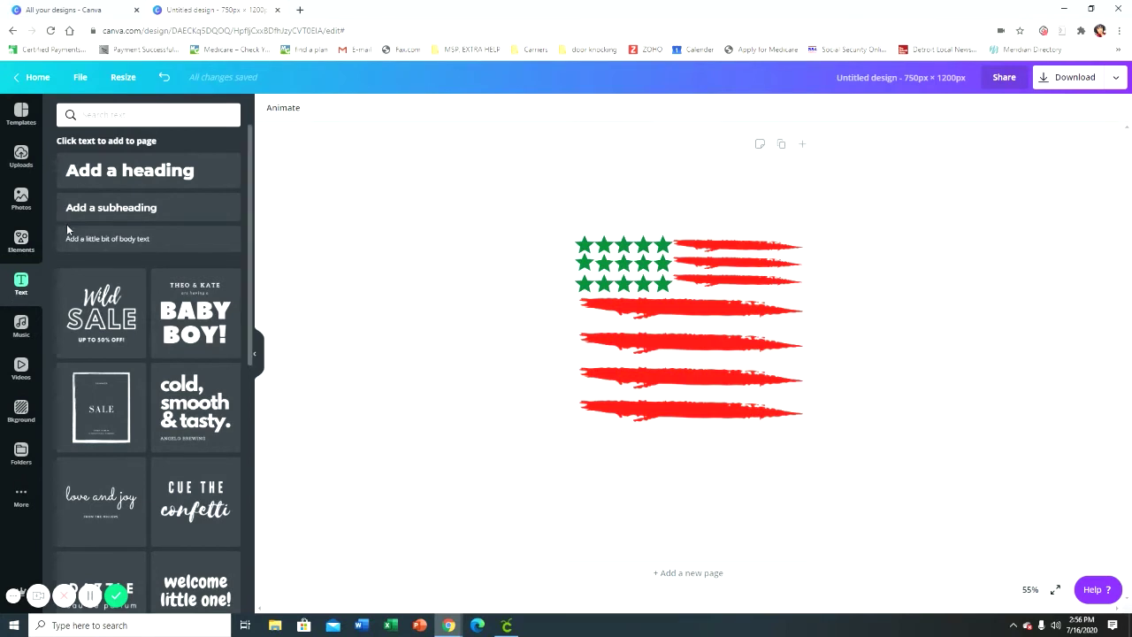
{"action": "left_click", "coordinate": [135, 169]}
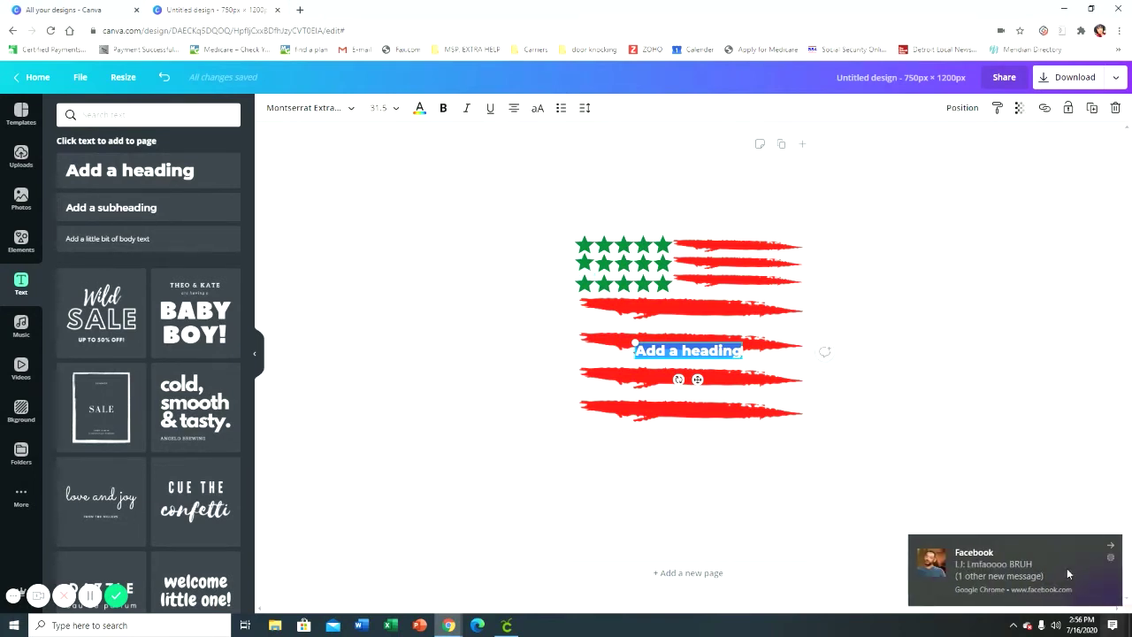
{"action": "left_click", "coordinate": [1112, 548]}
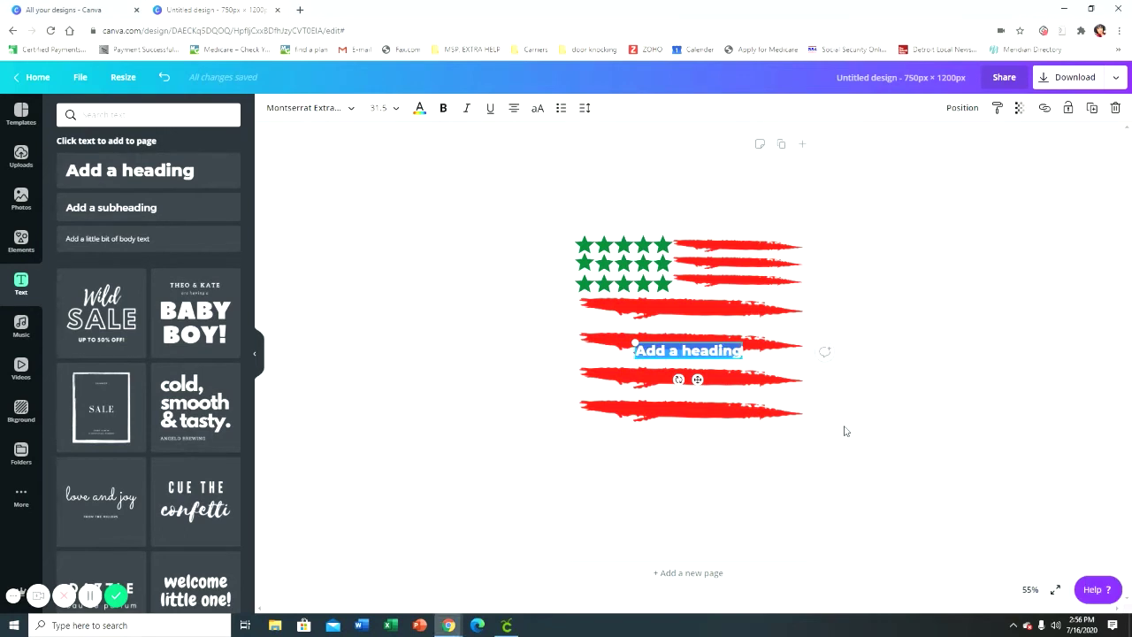
{"action": "type", "text": "W"}
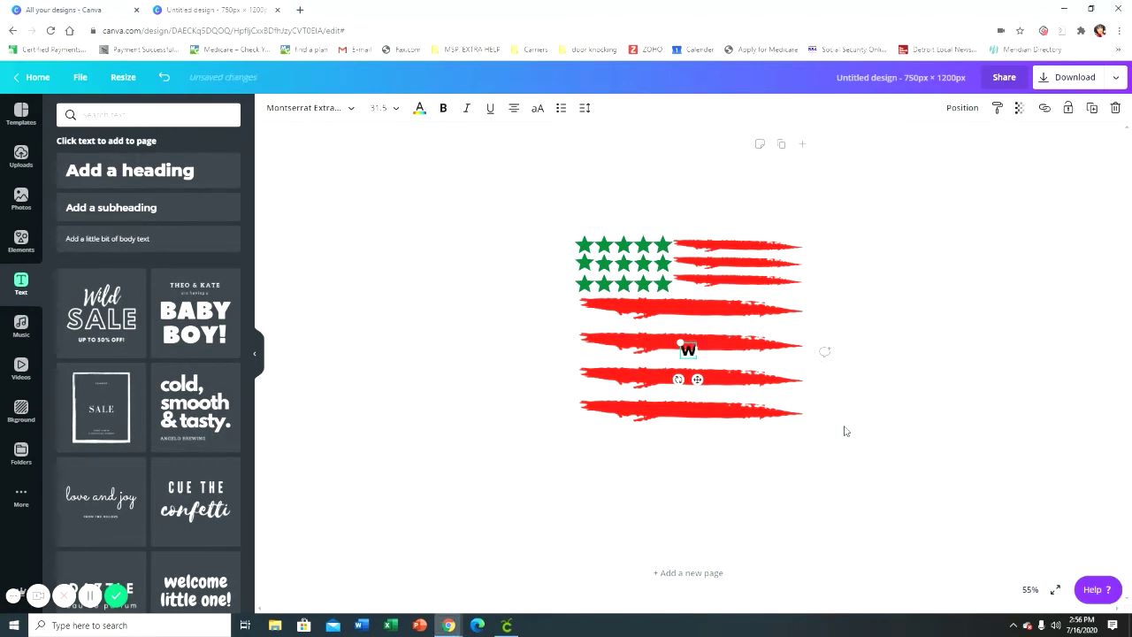
{"action": "type", "text": "e Mad"}
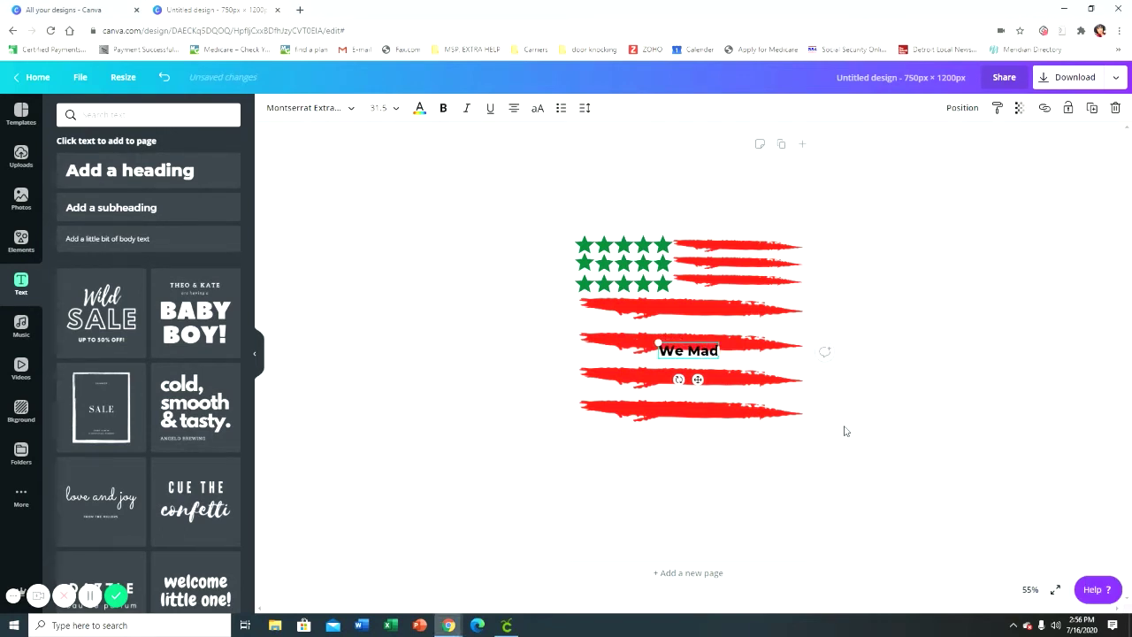
{"action": "type", "text": "e Amer"}
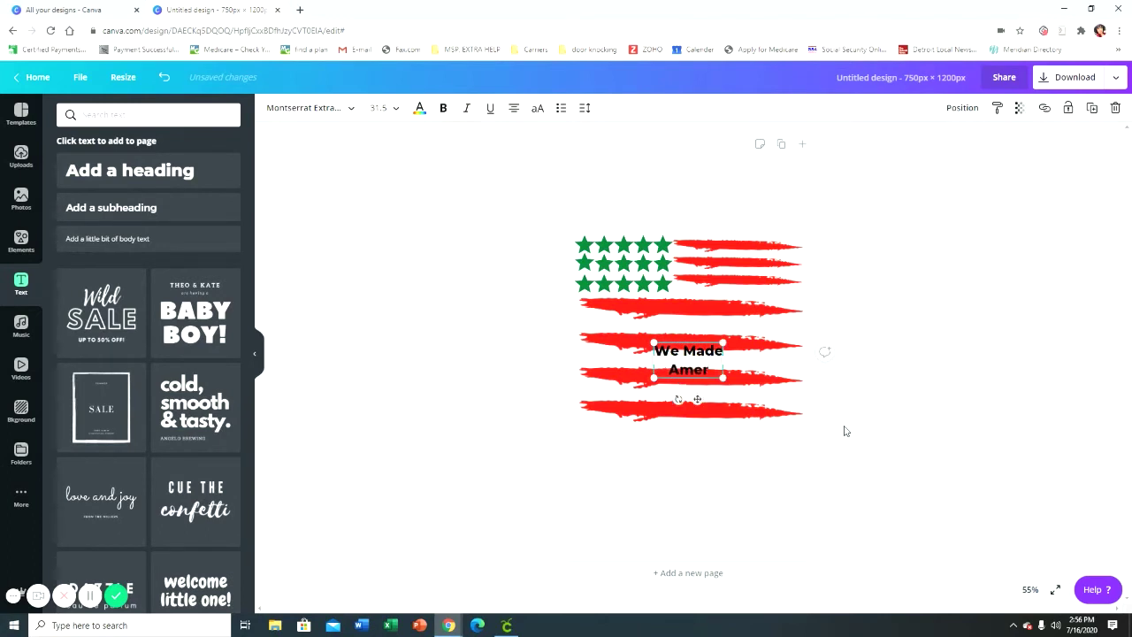
{"action": "type", "text": "ica Great"}
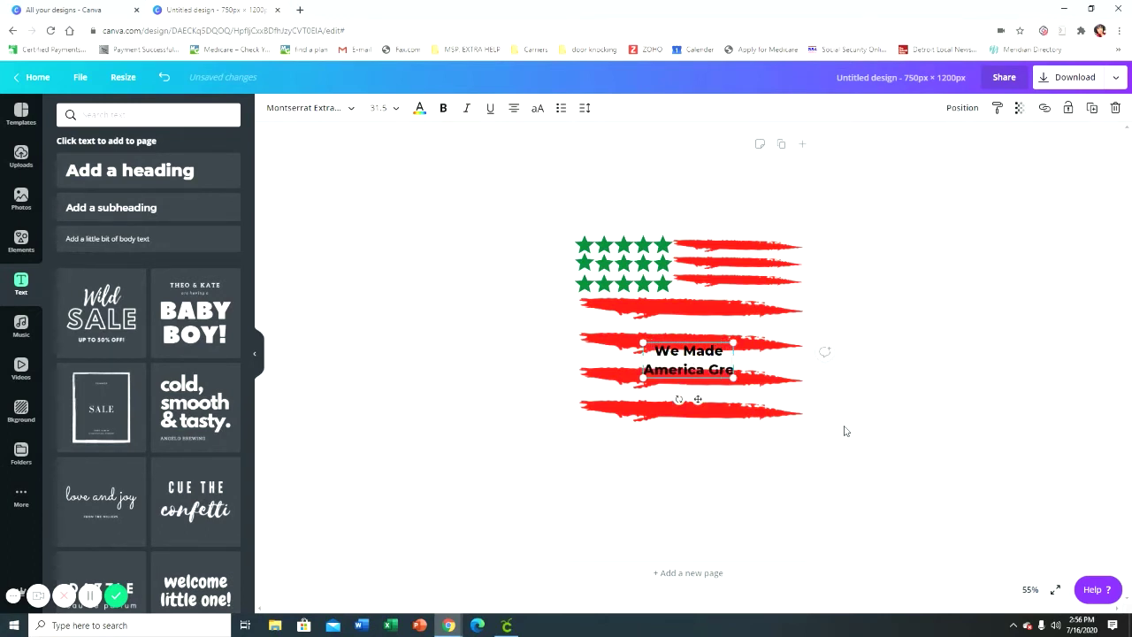
{"action": "left_click", "coordinate": [913, 320]}
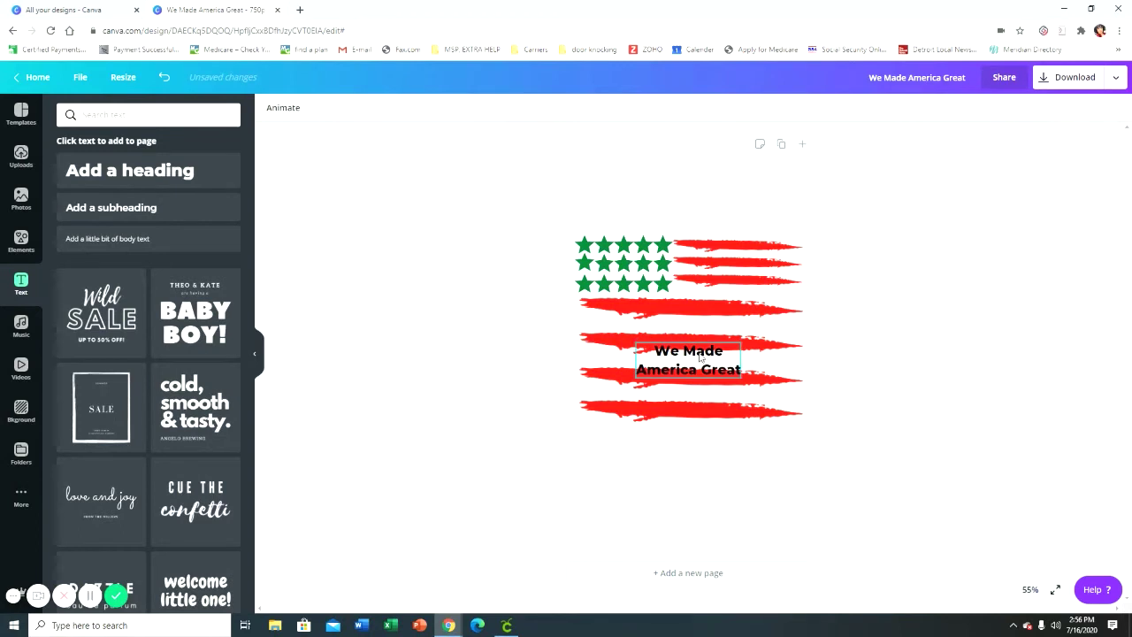
{"action": "left_click_drag", "start_coordinate": [698, 351], "coordinate": [658, 167]}
{"action": "left_click", "coordinate": [585, 109]}
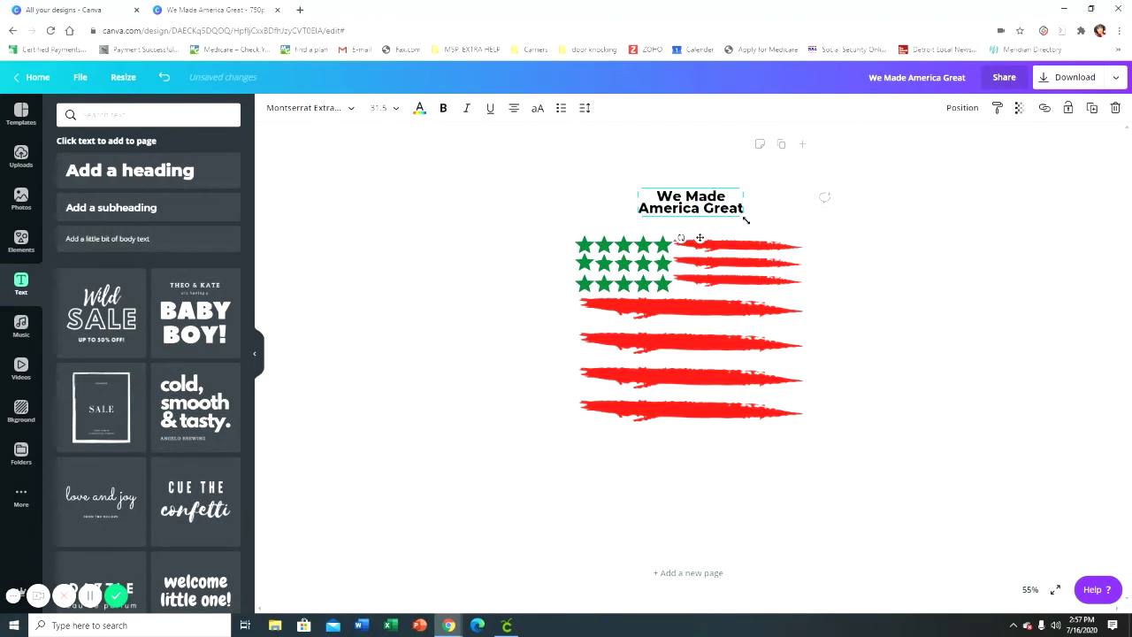
Enlarge the heading and change its font to Gagalin.
{"action": "left_click_drag", "start_coordinate": [749, 219], "coordinate": [783, 248]}
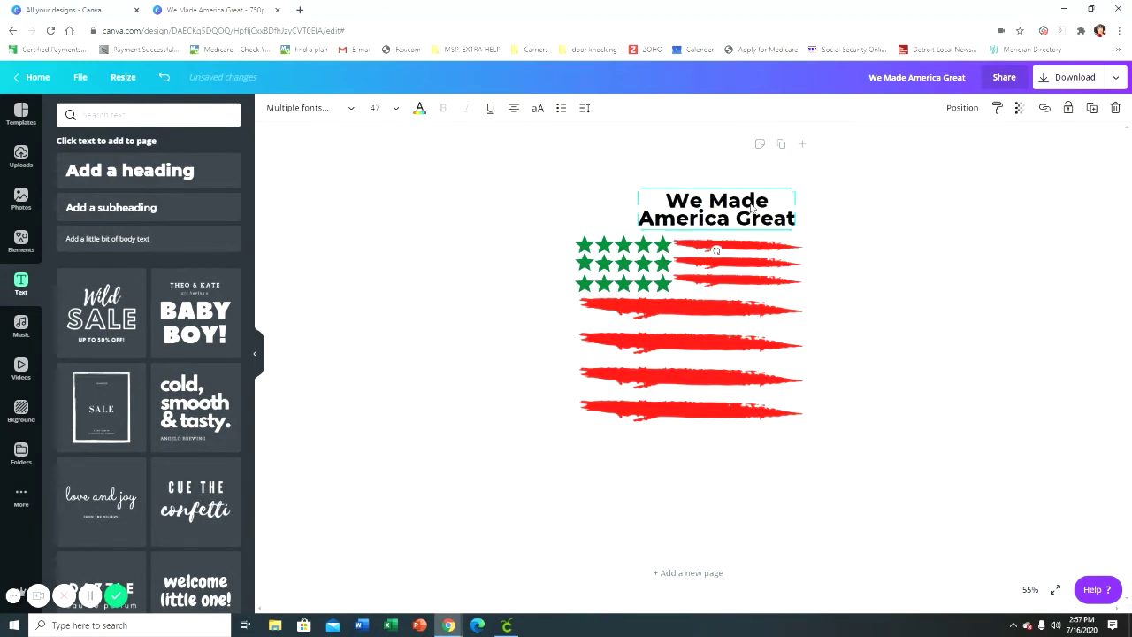
{"action": "left_click_drag", "start_coordinate": [752, 200], "coordinate": [809, 264]}
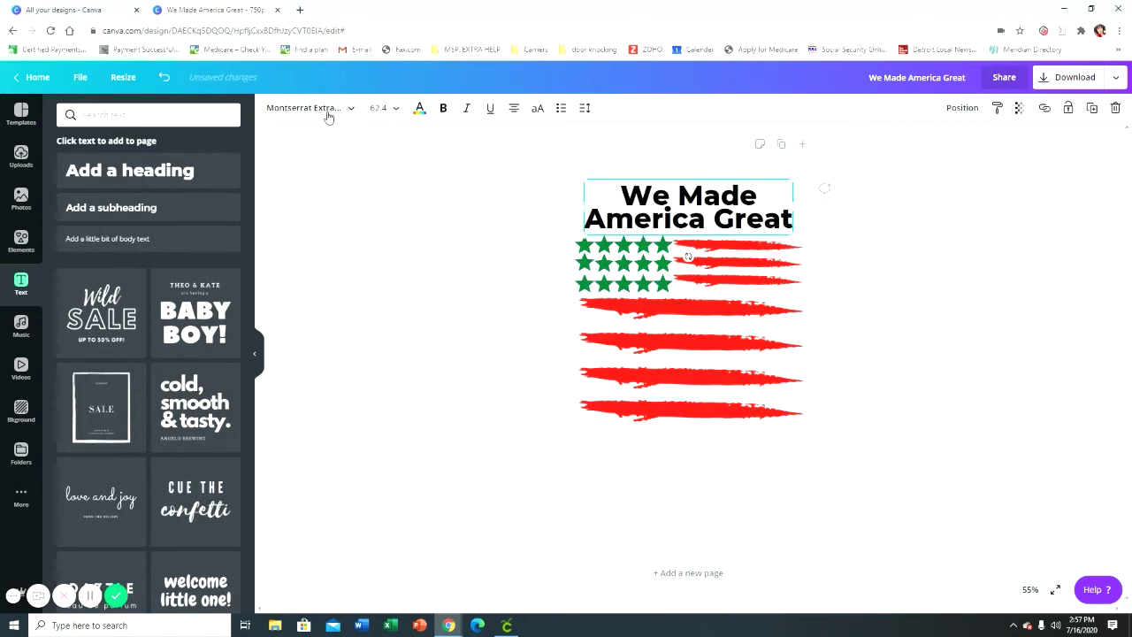
{"action": "left_click", "coordinate": [321, 107]}
{"action": "scroll", "coordinate": [189, 262], "scroll_direction": "down", "scroll_amount": 3}
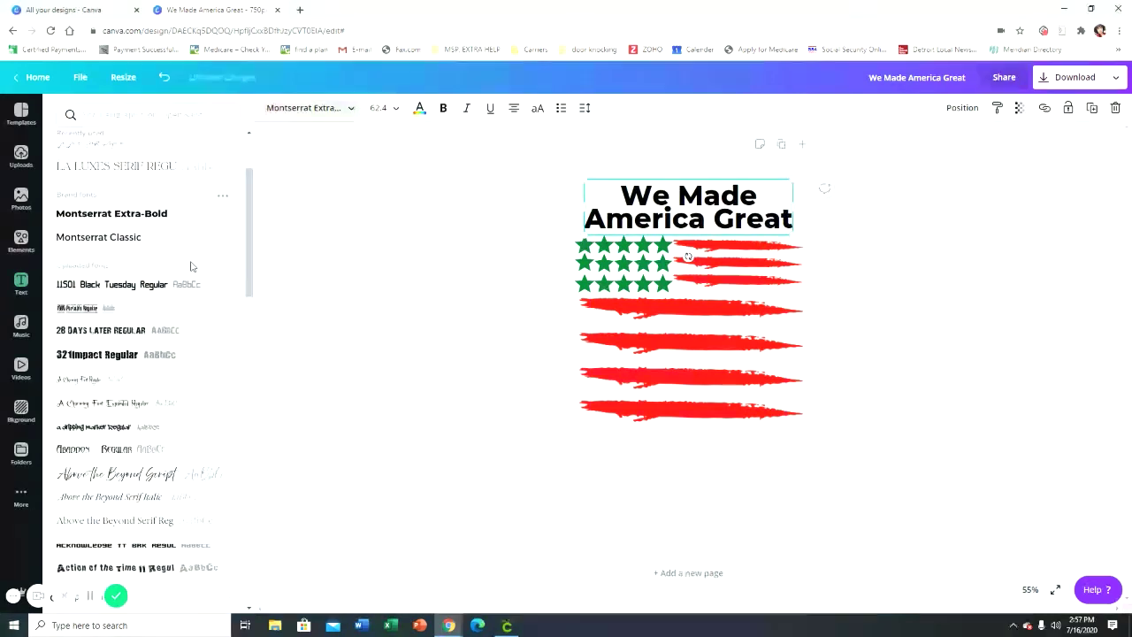
{"action": "left_click", "coordinate": [167, 116]}
{"action": "type", "text": "gag"}
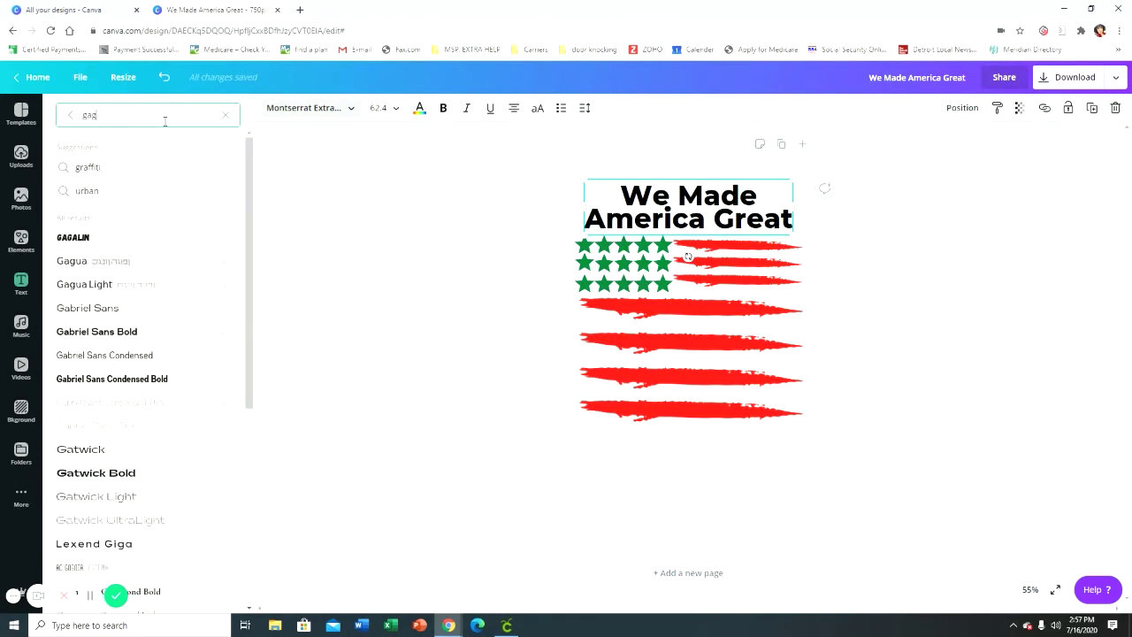
{"action": "left_click", "coordinate": [116, 240]}
{"action": "key", "text": "Escape"}
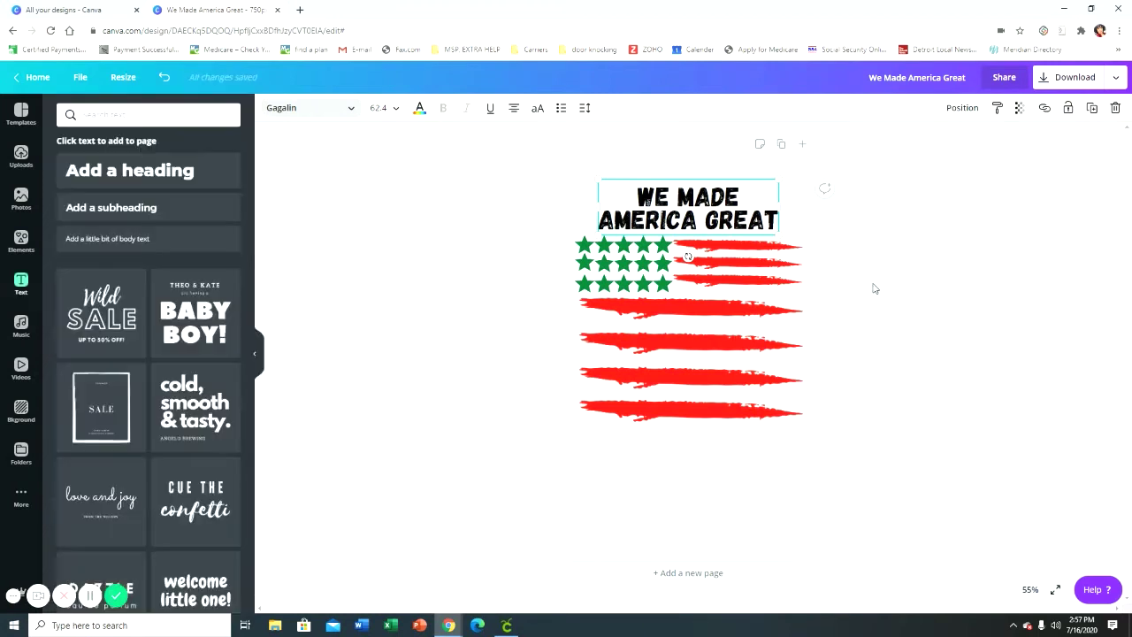
Resize the heading to about 71.7 so it spans the flag's width, centred above it.
{"action": "left_click_drag", "start_coordinate": [689, 202], "coordinate": [670, 196]}
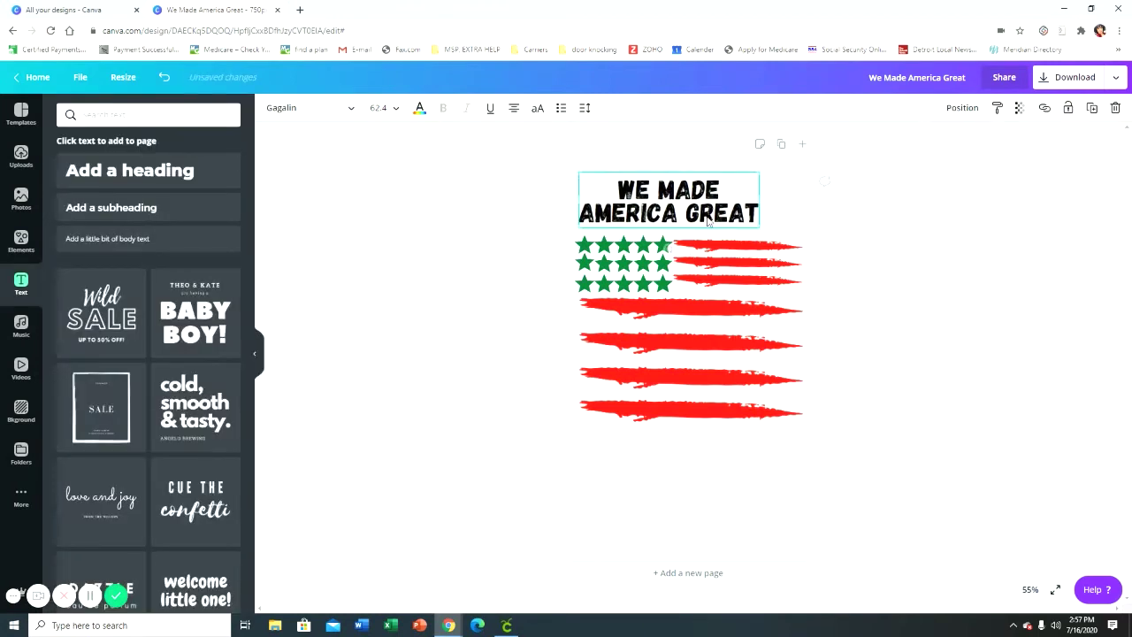
{"action": "left_click_drag", "start_coordinate": [759, 229], "coordinate": [789, 242]}
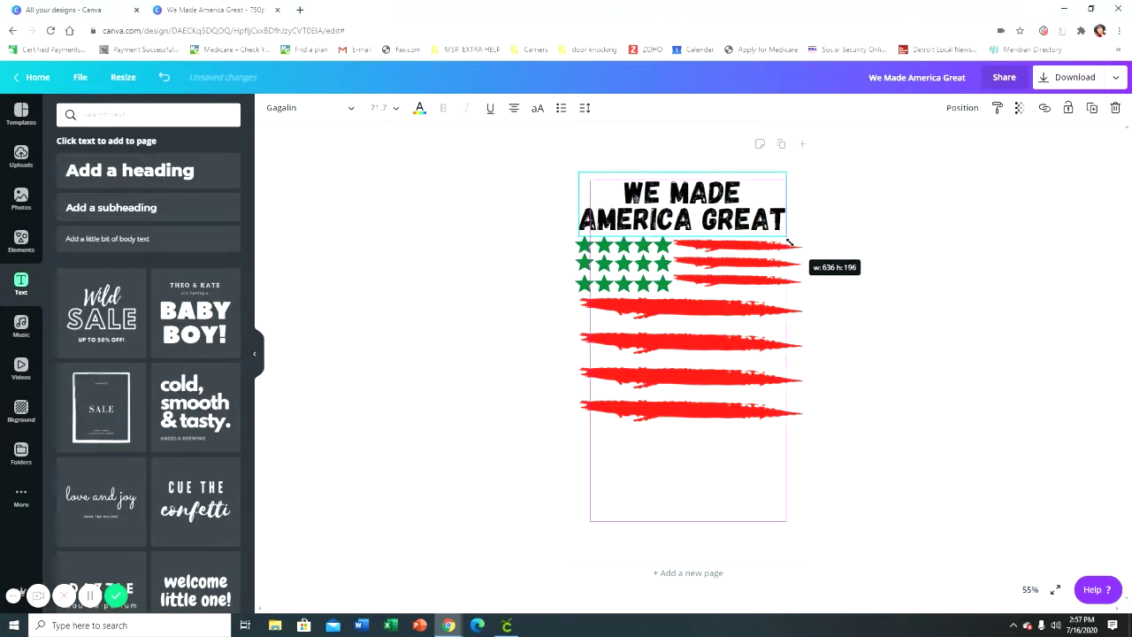
{"action": "left_click", "coordinate": [917, 285]}
{"action": "left_click_drag", "start_coordinate": [707, 209], "coordinate": [712, 204]}
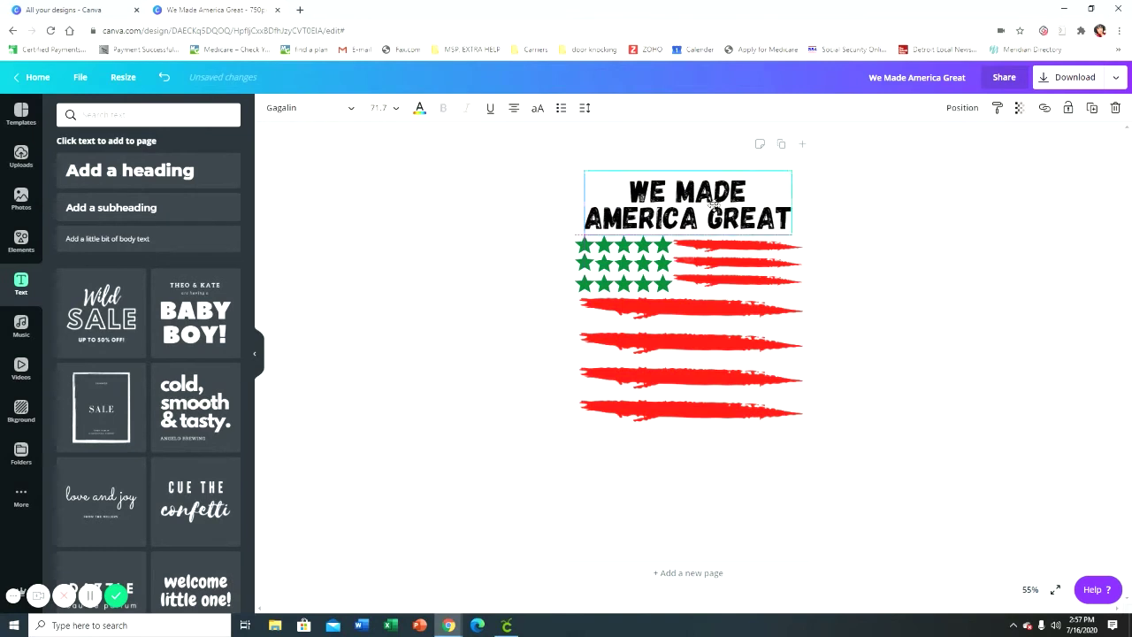
{"action": "left_click", "coordinate": [935, 353]}
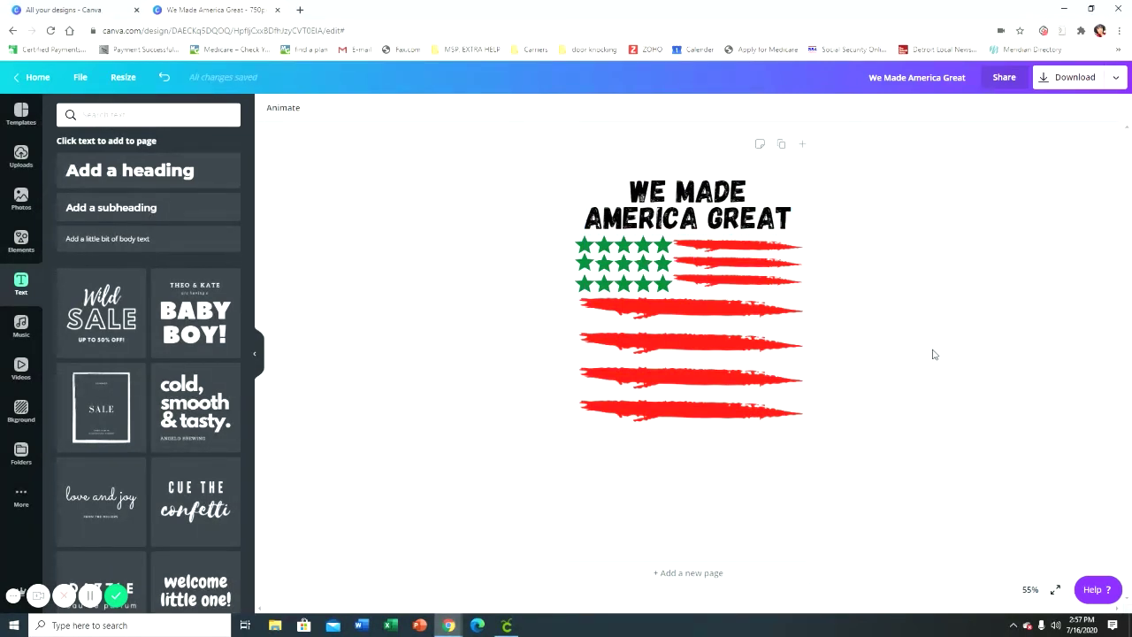
Download the design as a PNG with a transparent background.
{"action": "left_click", "coordinate": [743, 225]}
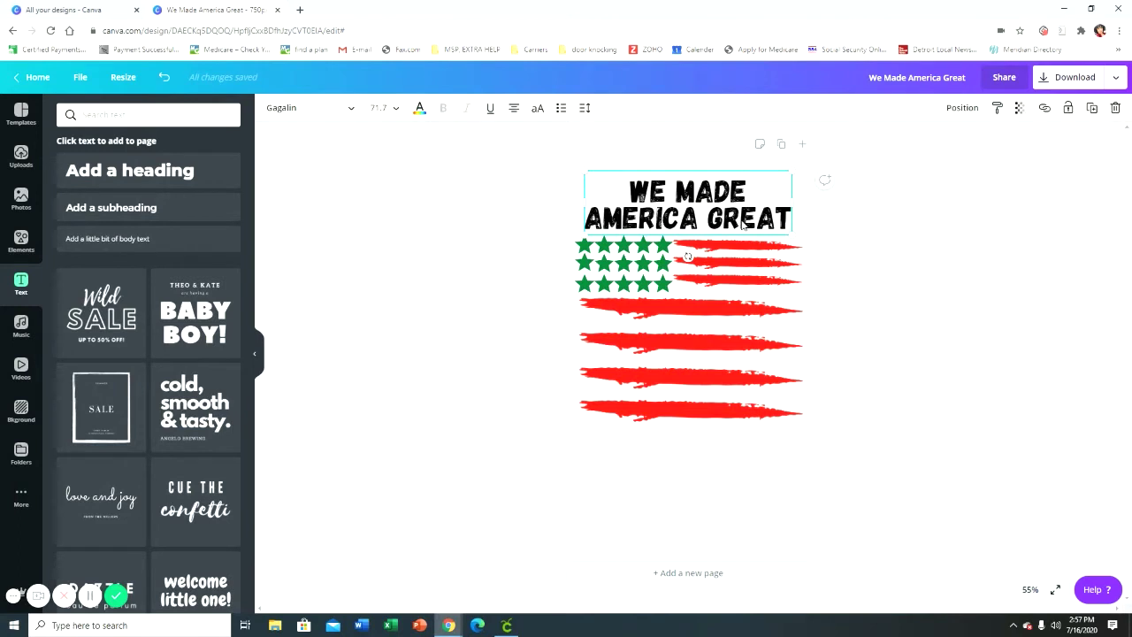
{"action": "left_click", "coordinate": [909, 397]}
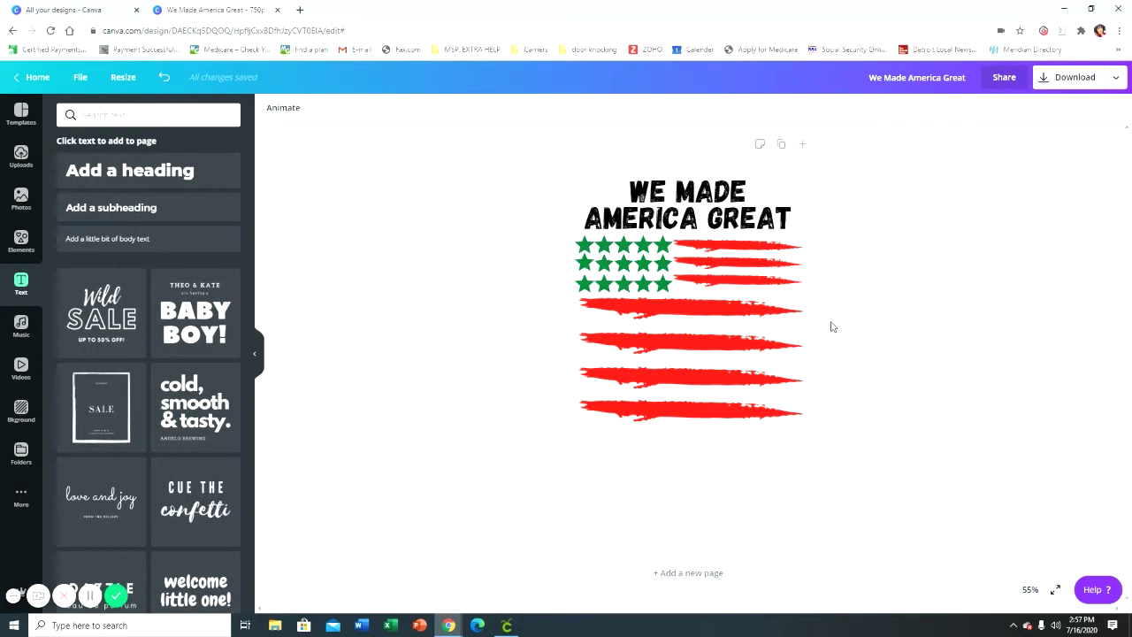
{"action": "left_click", "coordinate": [1125, 79]}
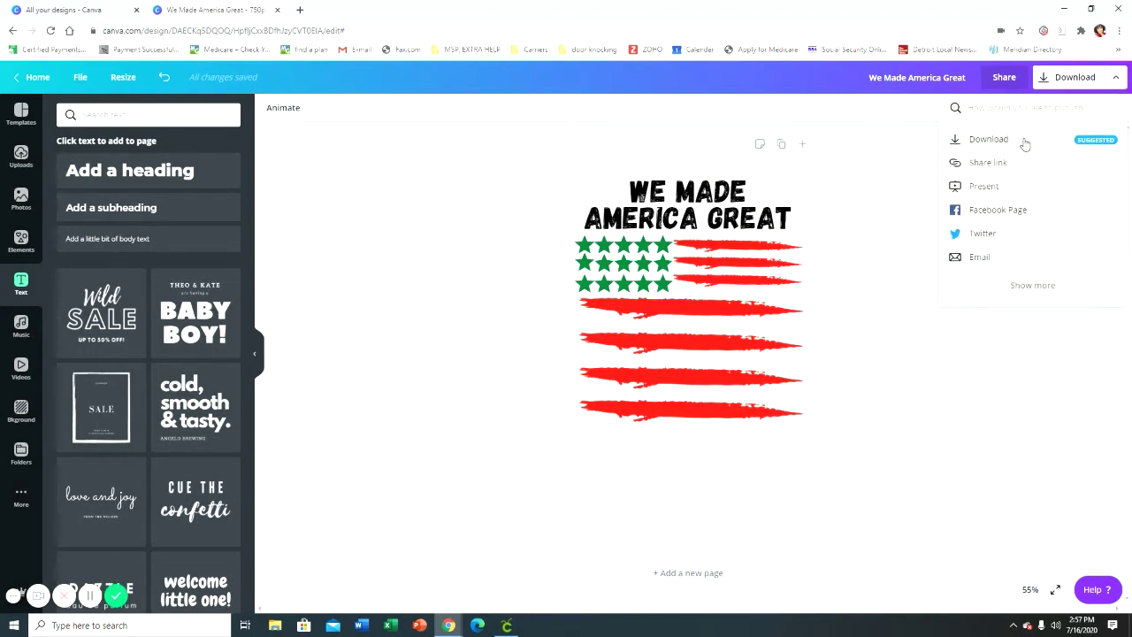
{"action": "left_click", "coordinate": [988, 139]}
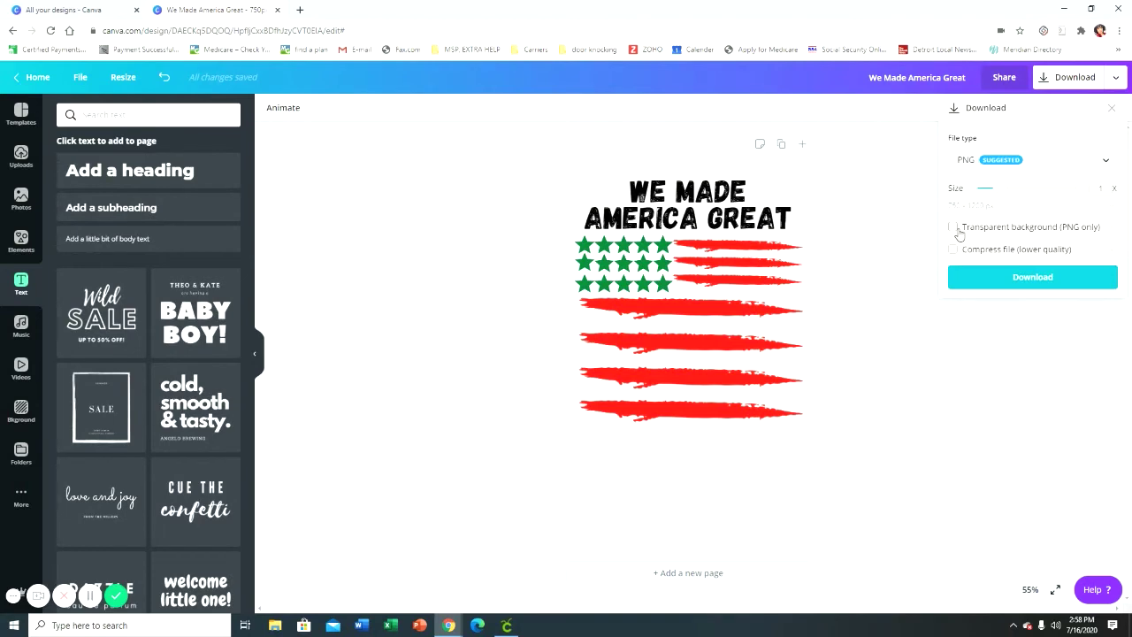
{"action": "left_click", "coordinate": [975, 278]}
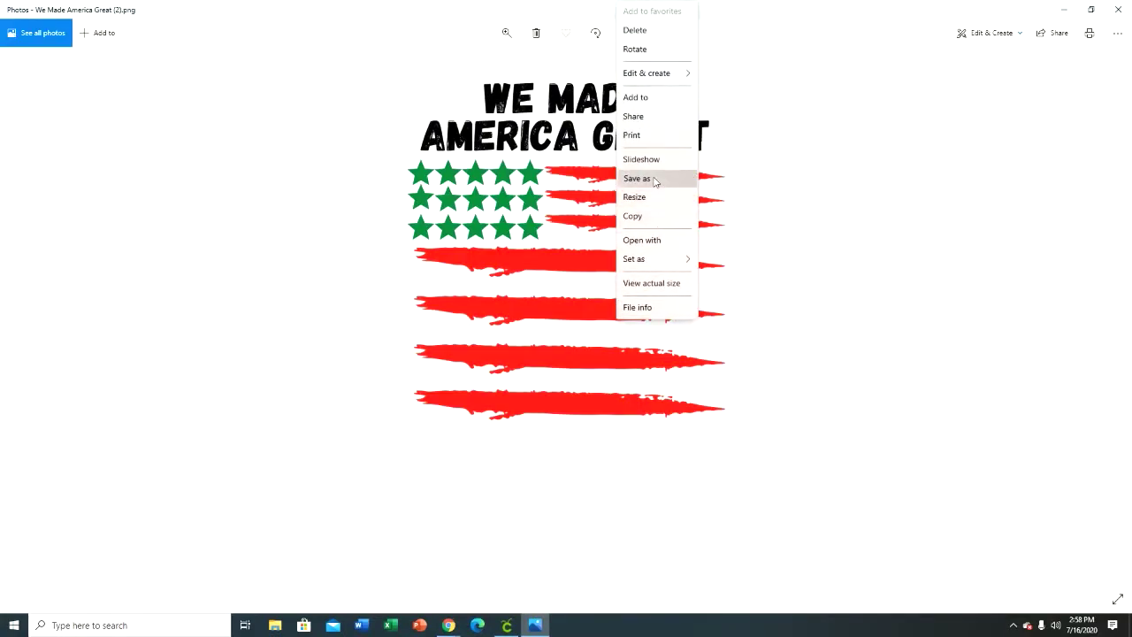
Save a copy of 'We Made America Great (2).png' to the Desktop and close Photos.
{"action": "left_click", "coordinate": [654, 178]}
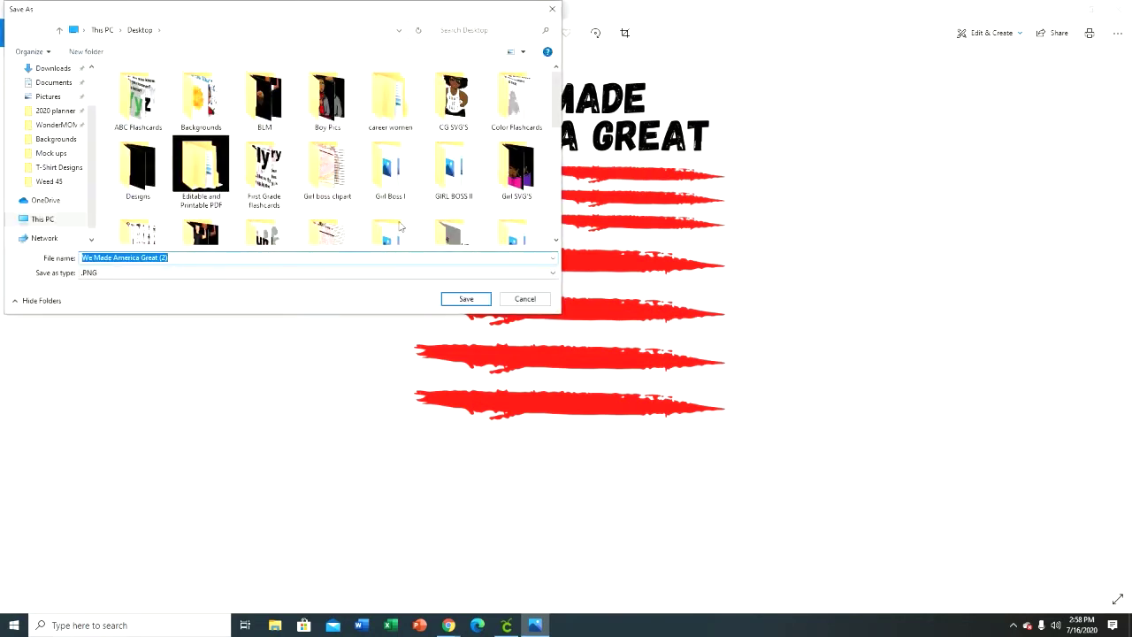
{"action": "left_click", "coordinate": [466, 300]}
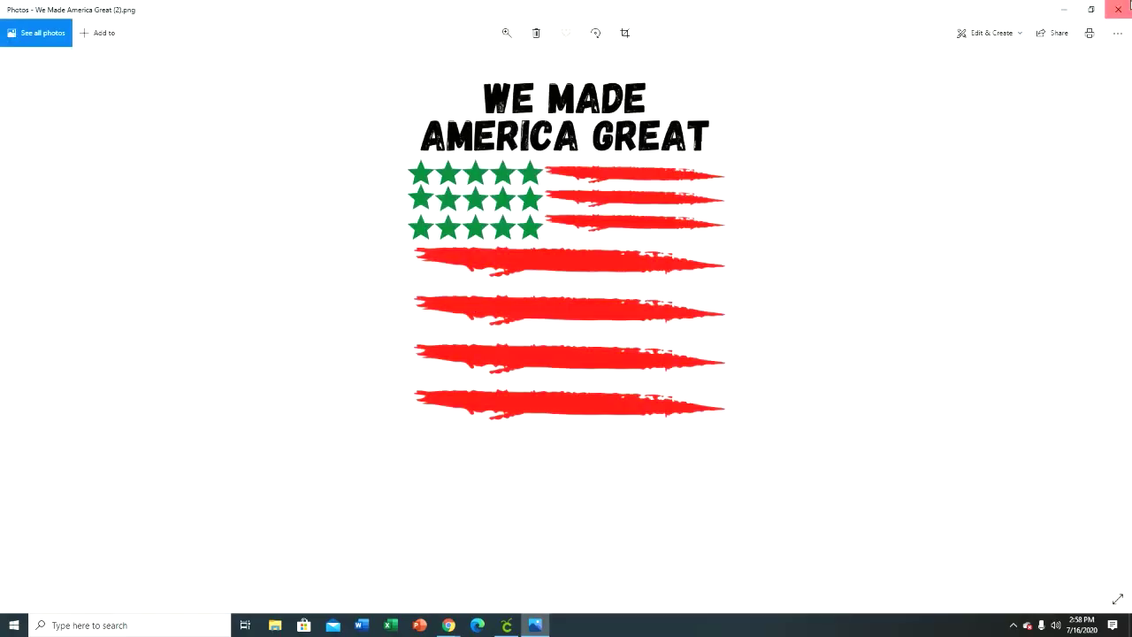
{"action": "left_click", "coordinate": [1118, 9]}
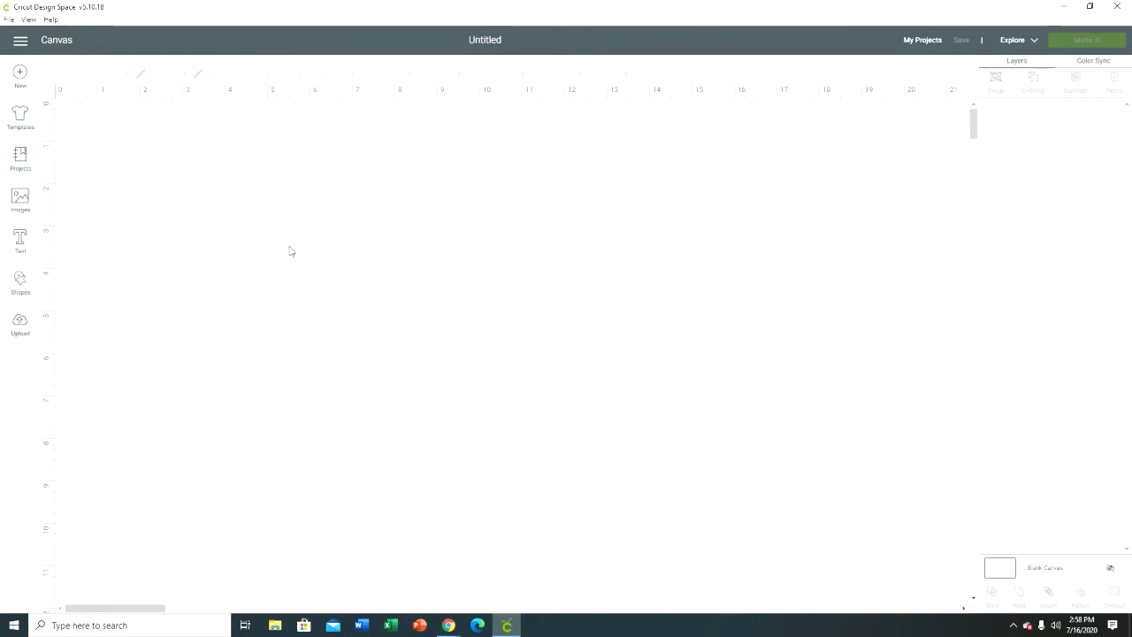
Upload the We Made America Great (2).png flag image from the computer.
{"action": "left_click", "coordinate": [20, 327]}
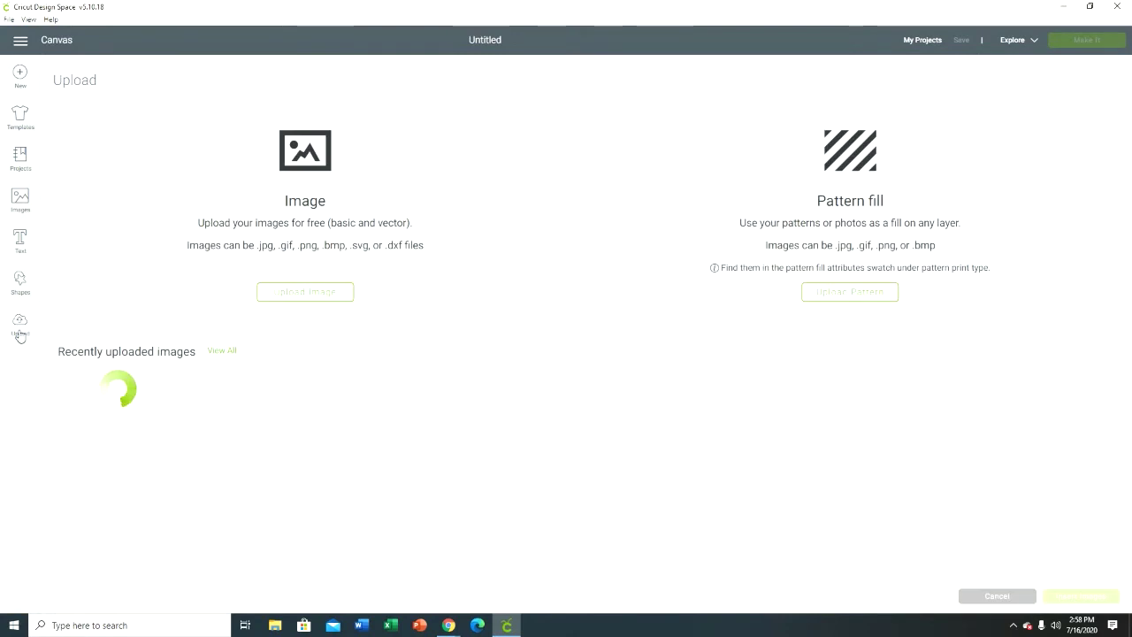
{"action": "left_click", "coordinate": [298, 295]}
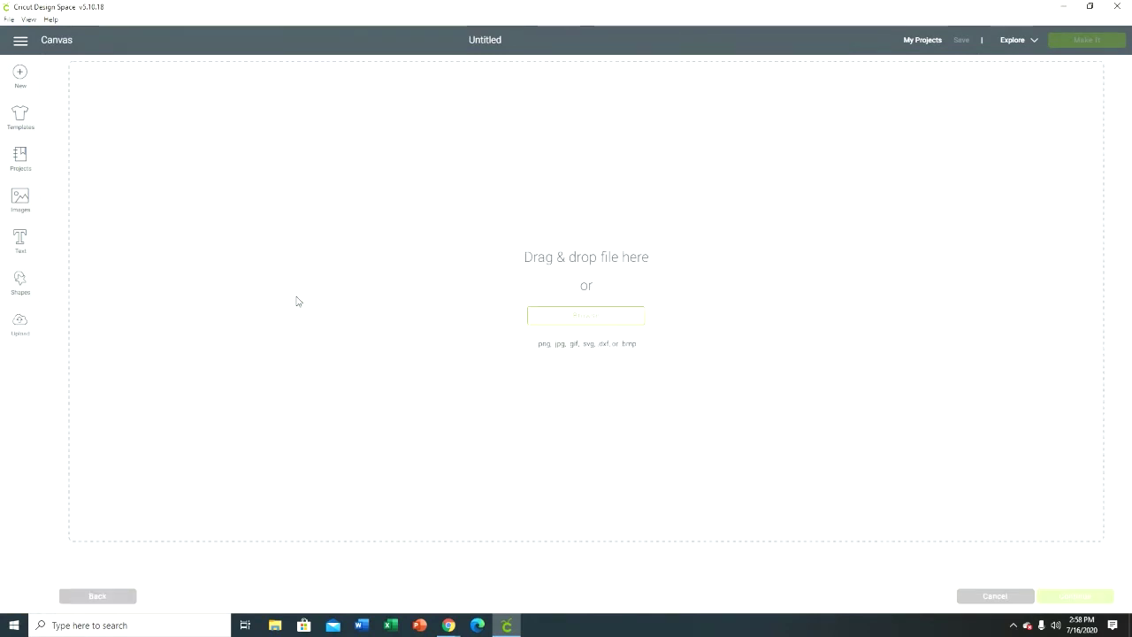
{"action": "left_click", "coordinate": [589, 316]}
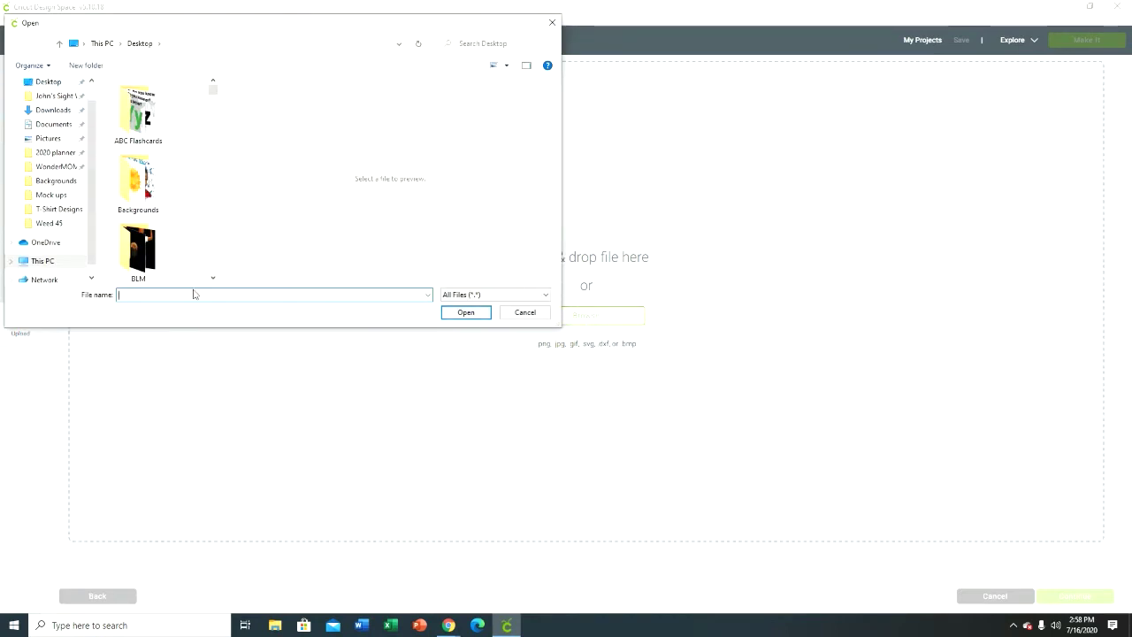
{"action": "type", "text": "we"}
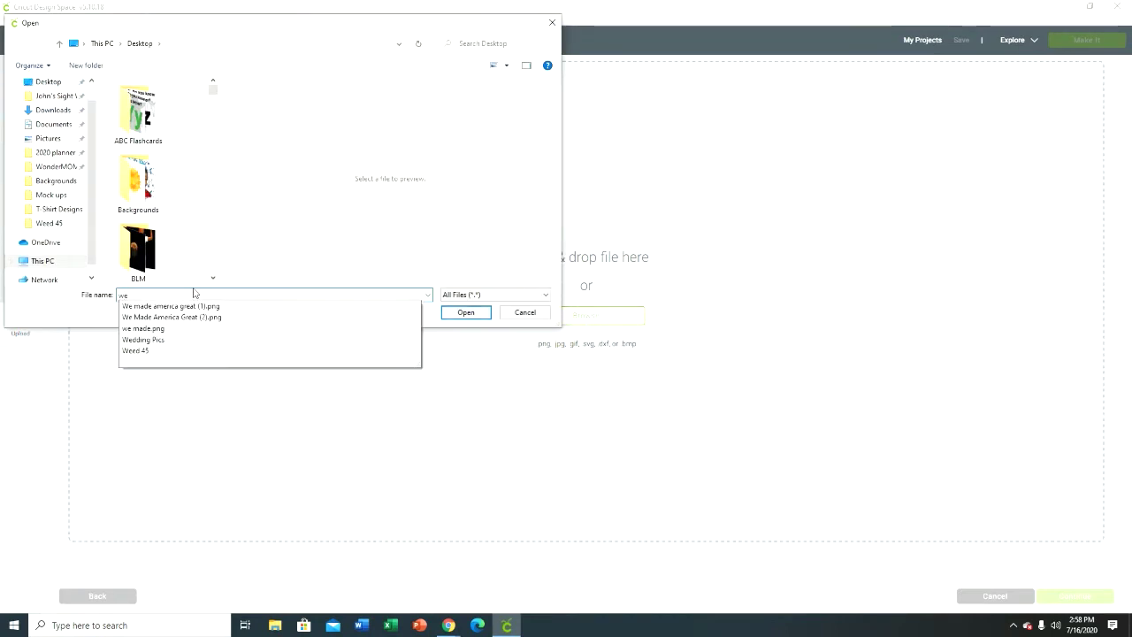
{"action": "key", "text": "Down"}
{"action": "key", "text": "Down"}
{"action": "key", "text": "Return"}
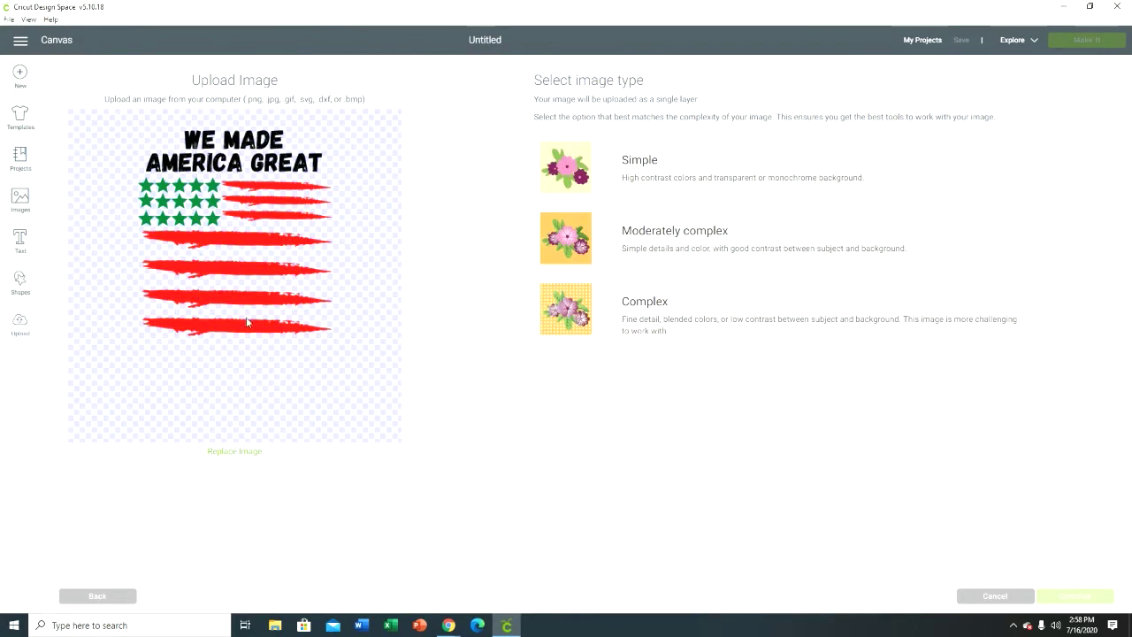
Mark the flag image as Complex and continue to the Erase cleanup tool.
{"action": "left_click", "coordinate": [808, 294]}
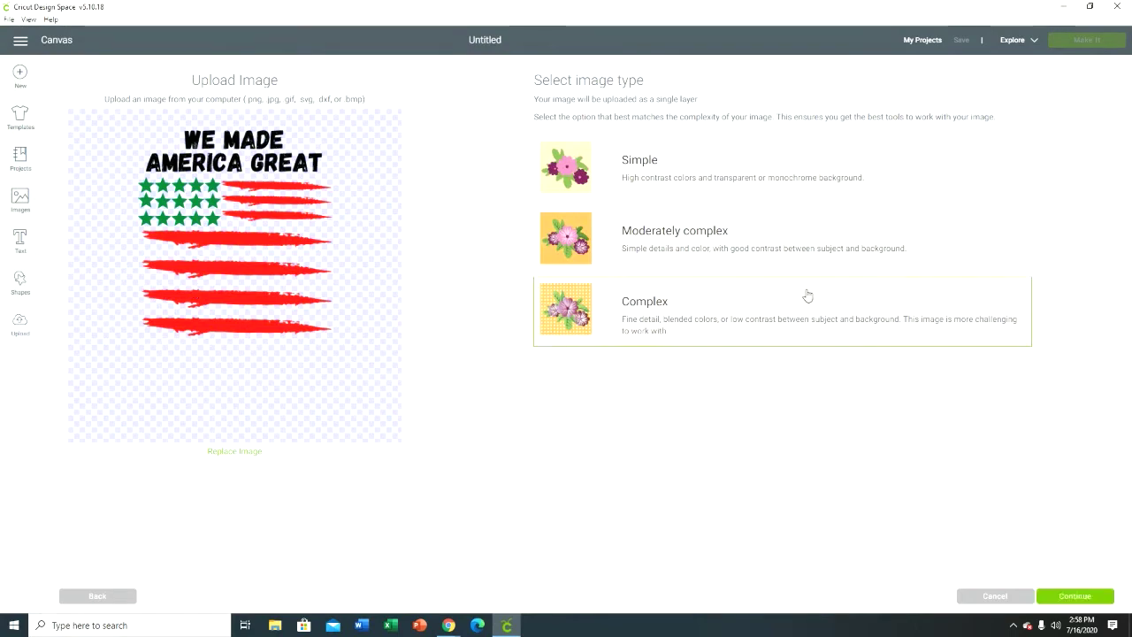
{"action": "left_click", "coordinate": [1063, 603]}
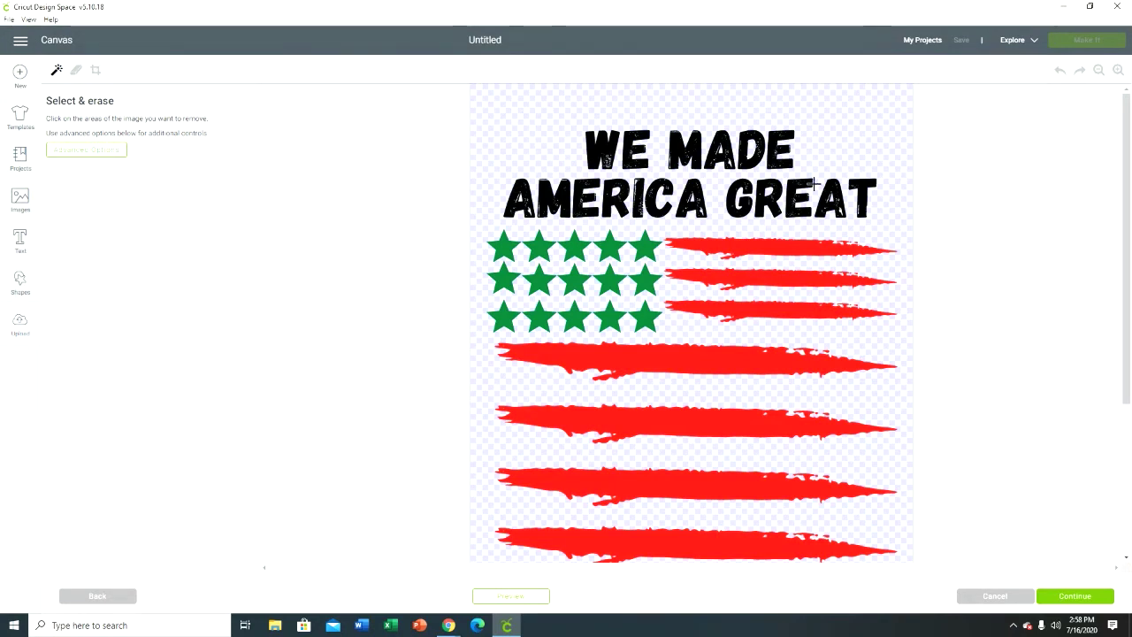
{"action": "scroll", "coordinate": [719, 418], "scroll_direction": "down", "scroll_amount": 1}
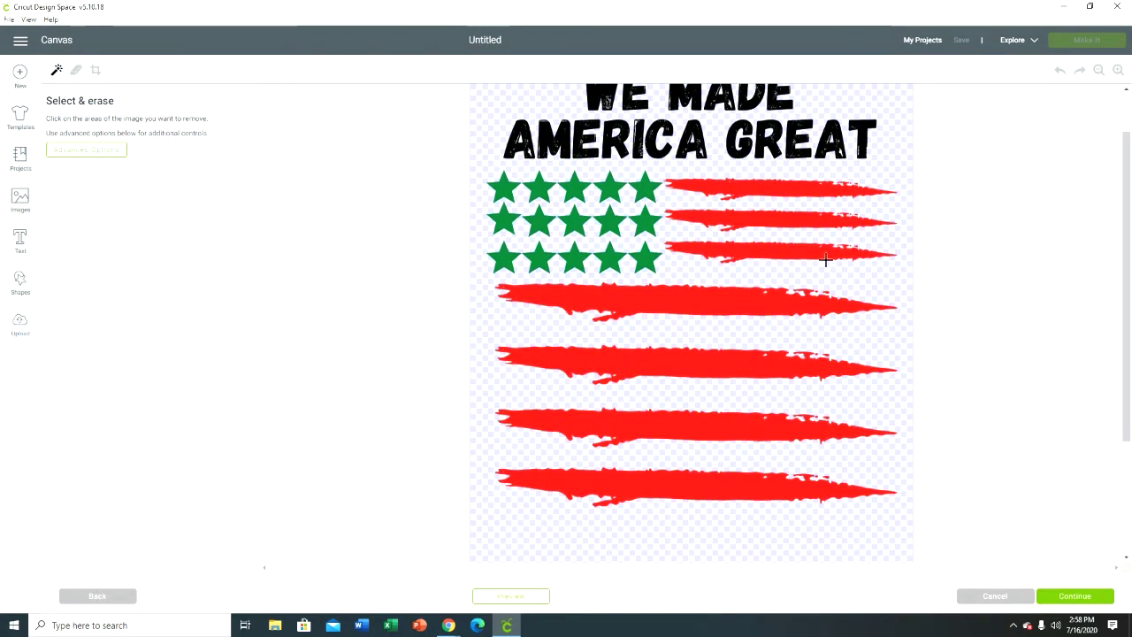
{"action": "scroll", "coordinate": [825, 259], "scroll_direction": "up", "scroll_amount": 1}
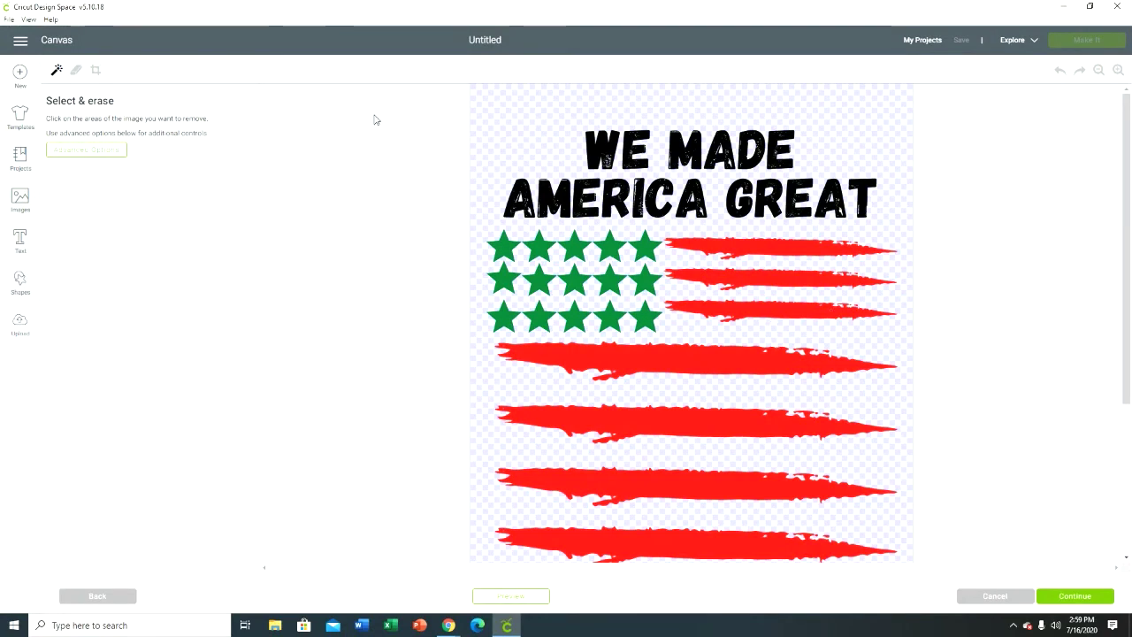
{"action": "left_click", "coordinate": [76, 70]}
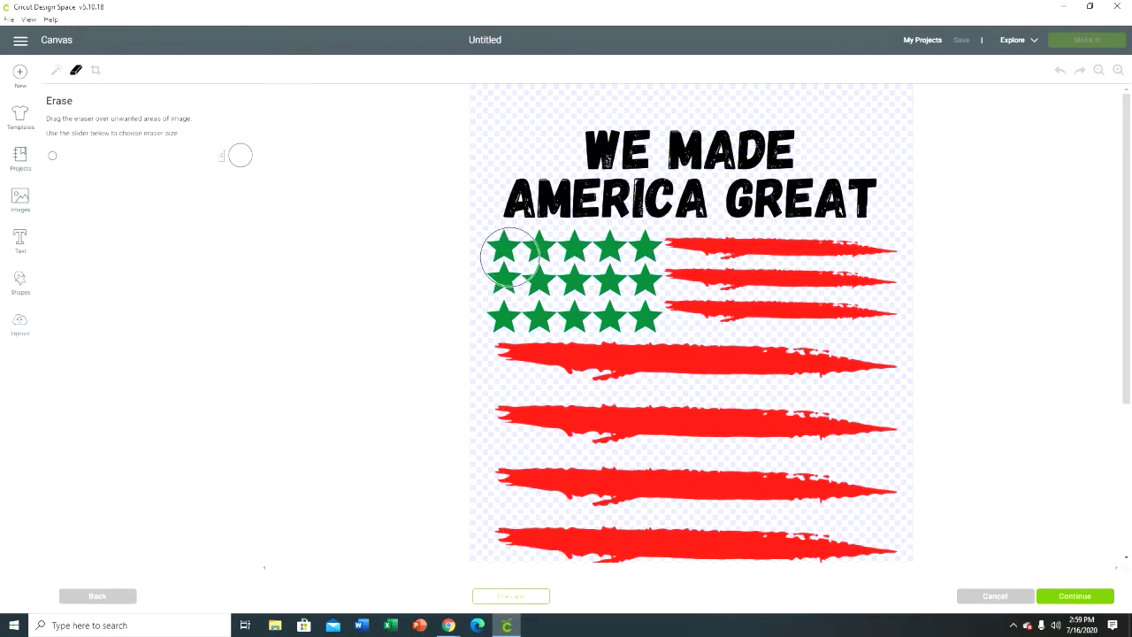
Erase the green stars and red stripes, leaving only the WE MADE AMERICA GREAT text.
{"action": "mouse_move", "coordinate": [505, 253]}
{"action": "left_mouse_down"}
{"action": "mouse_move", "coordinate": [855, 260]}
{"action": "mouse_move", "coordinate": [880, 271]}
{"action": "mouse_move", "coordinate": [879, 307]}
{"action": "mouse_move", "coordinate": [536, 303]}
{"action": "mouse_move", "coordinate": [502, 315]}
{"action": "mouse_move", "coordinate": [507, 341]}
{"action": "mouse_move", "coordinate": [894, 369]}
{"action": "left_mouse_up"}
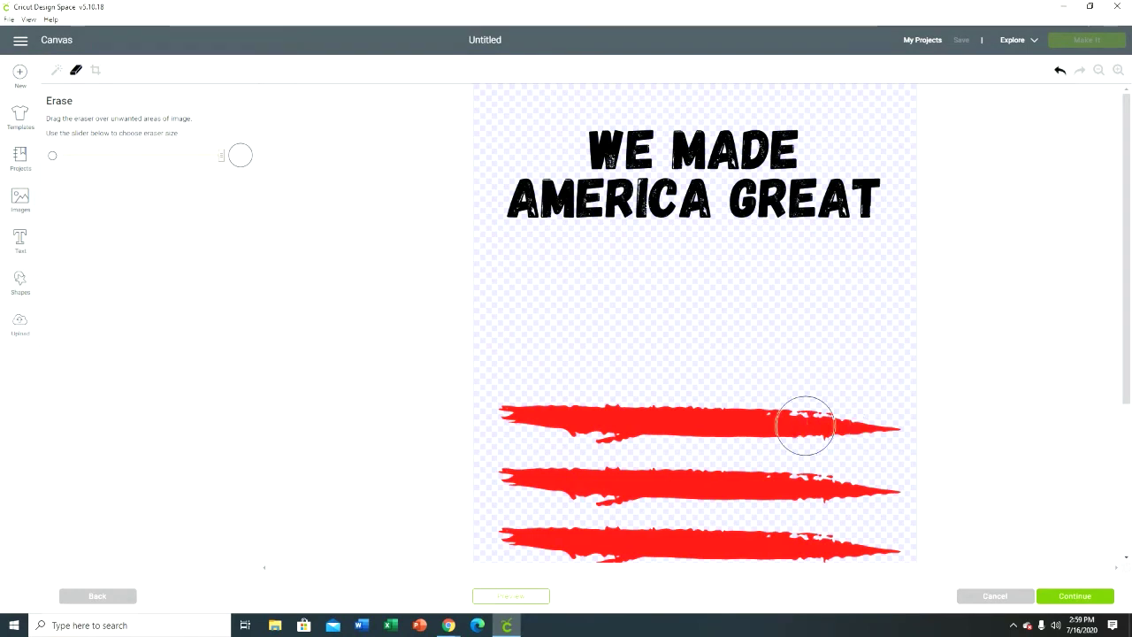
{"action": "mouse_move", "coordinate": [900, 430]}
{"action": "left_mouse_down"}
{"action": "mouse_move", "coordinate": [609, 430]}
{"action": "mouse_move", "coordinate": [524, 415]}
{"action": "mouse_move", "coordinate": [588, 361]}
{"action": "mouse_move", "coordinate": [525, 424]}
{"action": "mouse_move", "coordinate": [827, 433]}
{"action": "mouse_move", "coordinate": [892, 459]}
{"action": "mouse_move", "coordinate": [886, 490]}
{"action": "mouse_move", "coordinate": [546, 484]}
{"action": "mouse_move", "coordinate": [513, 472]}
{"action": "left_mouse_up"}
{"action": "scroll", "coordinate": [551, 384], "scroll_direction": "down", "scroll_amount": 1}
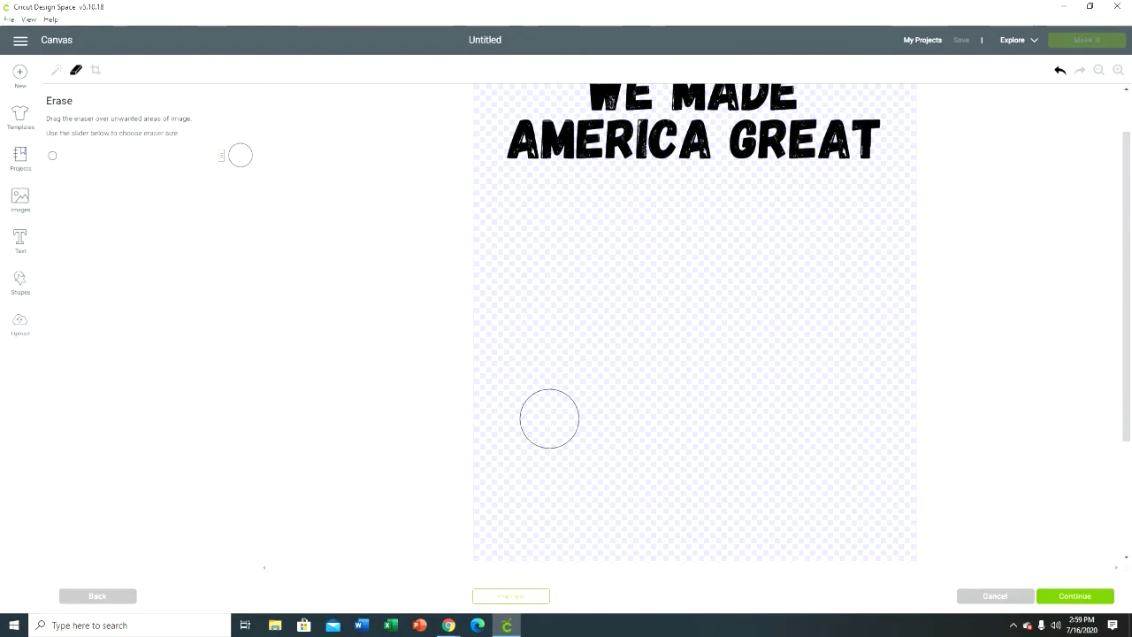
{"action": "scroll", "coordinate": [699, 338], "scroll_direction": "up", "scroll_amount": 1}
Save the text-only image as an upload and select it.
{"action": "left_click", "coordinate": [1092, 595]}
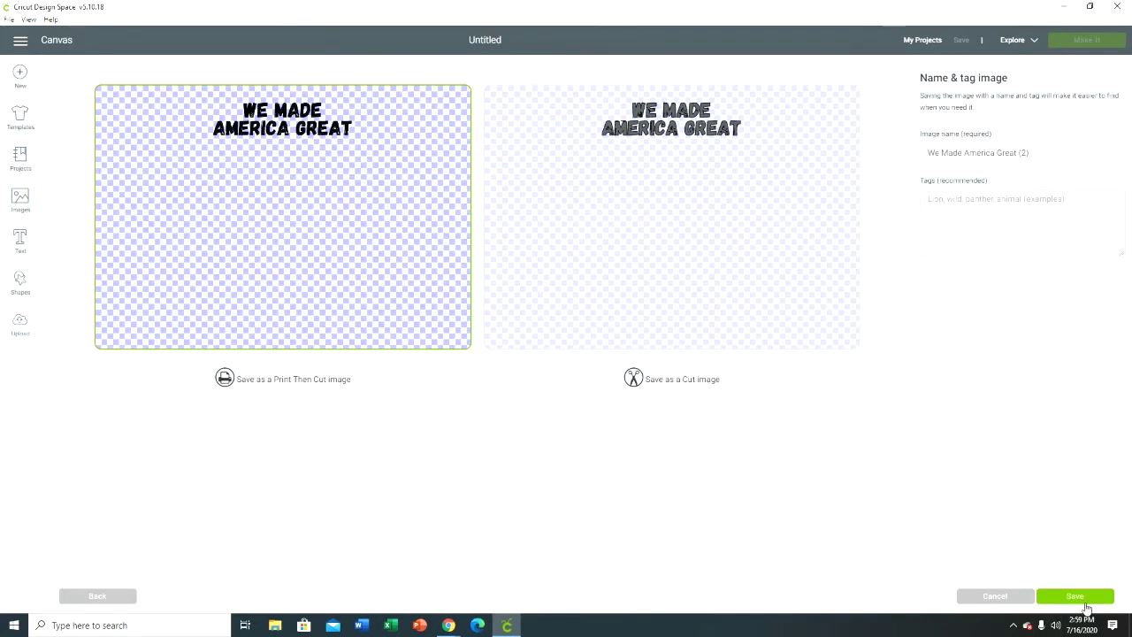
{"action": "left_click", "coordinate": [1085, 604]}
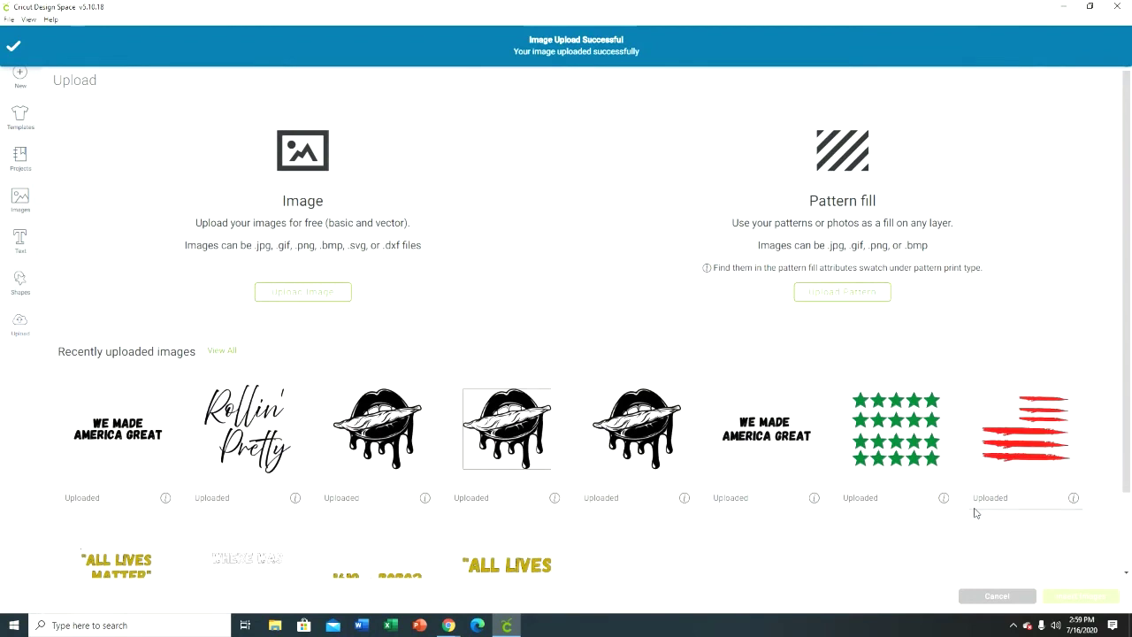
{"action": "left_click", "coordinate": [136, 417]}
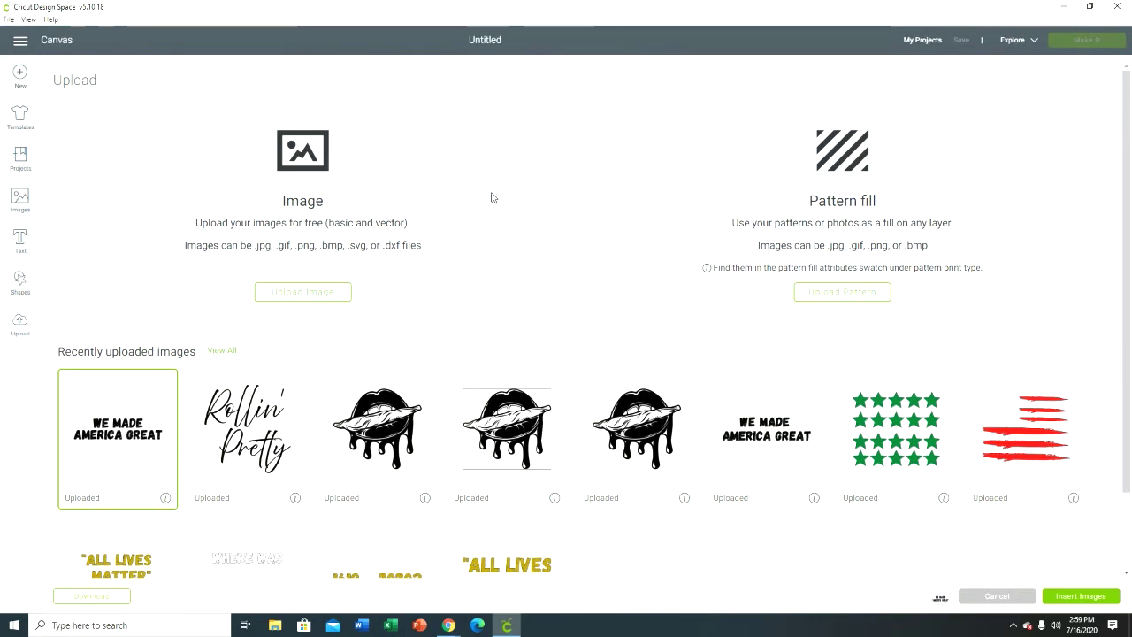
Upload We Made America Great (2).png again from the computer.
{"action": "left_click", "coordinate": [302, 293]}
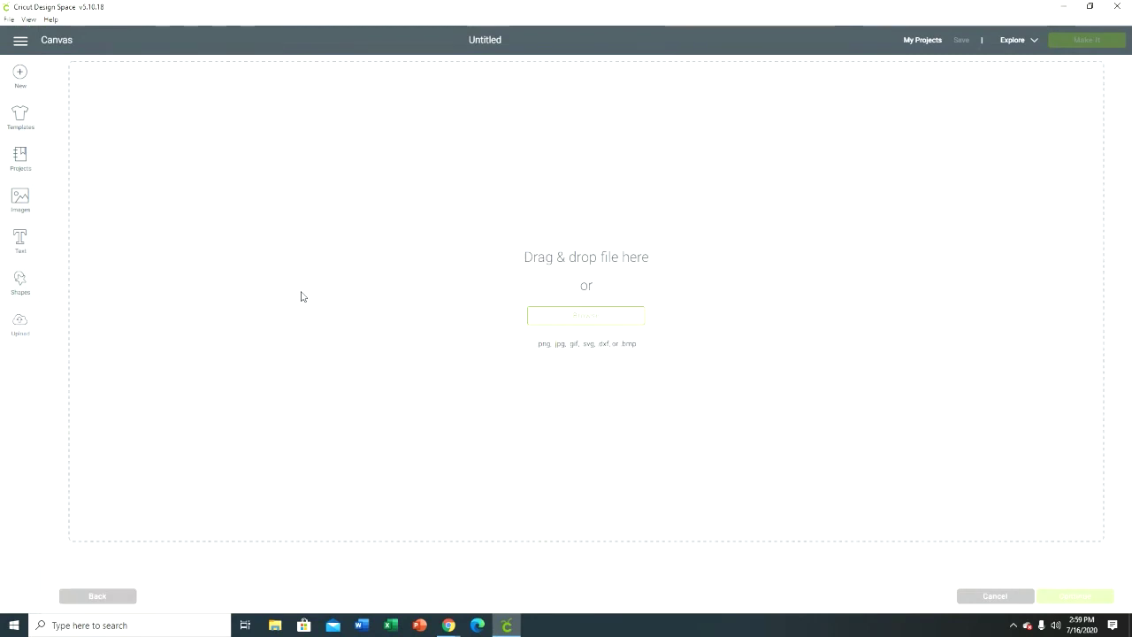
{"action": "left_click", "coordinate": [601, 319]}
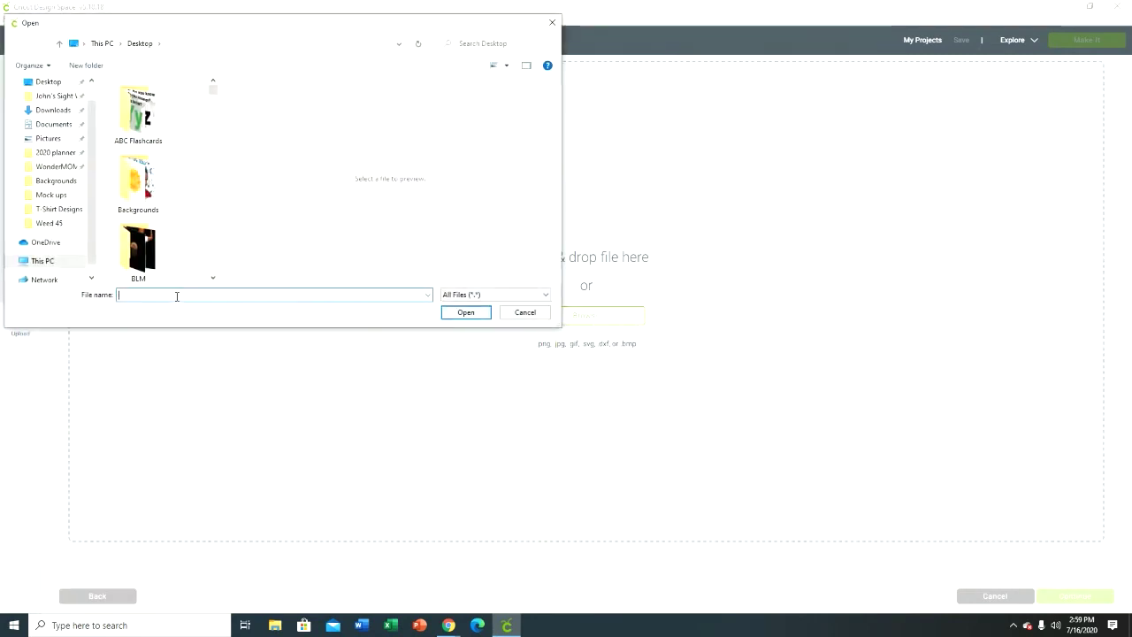
{"action": "type", "text": "we"}
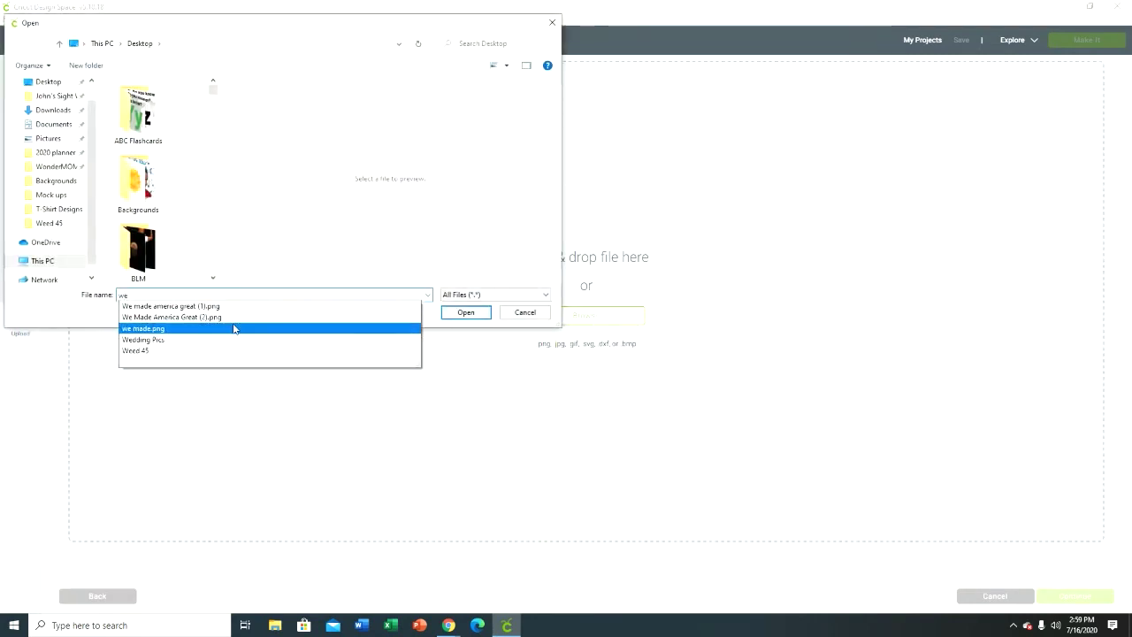
{"action": "left_click", "coordinate": [234, 328]}
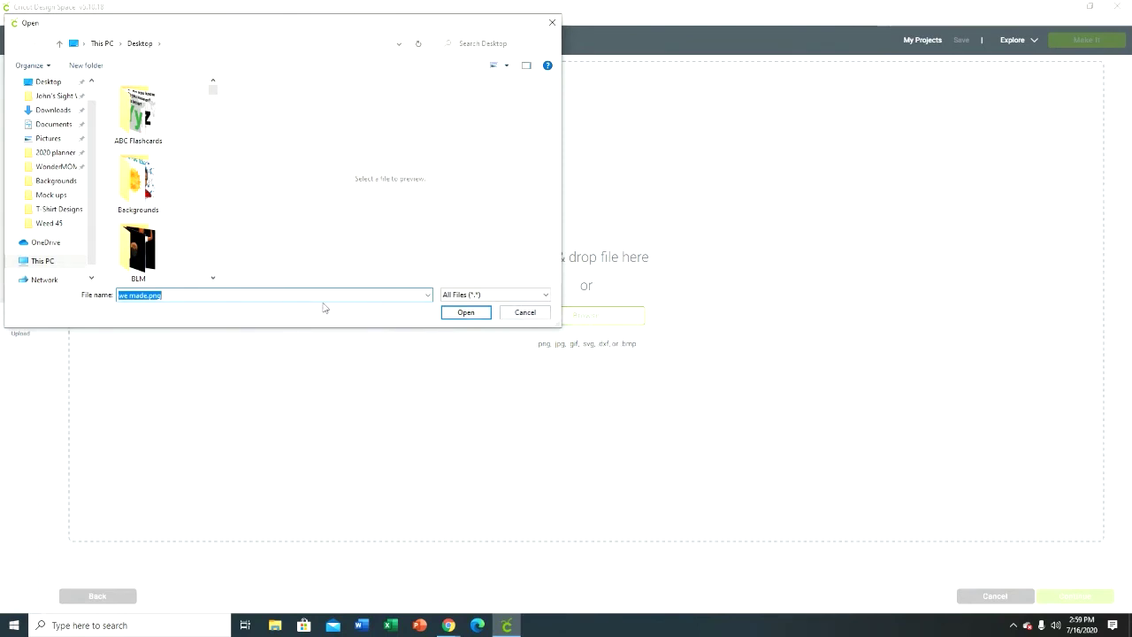
{"action": "type", "text": "we"}
{"action": "left_click", "coordinate": [221, 318]}
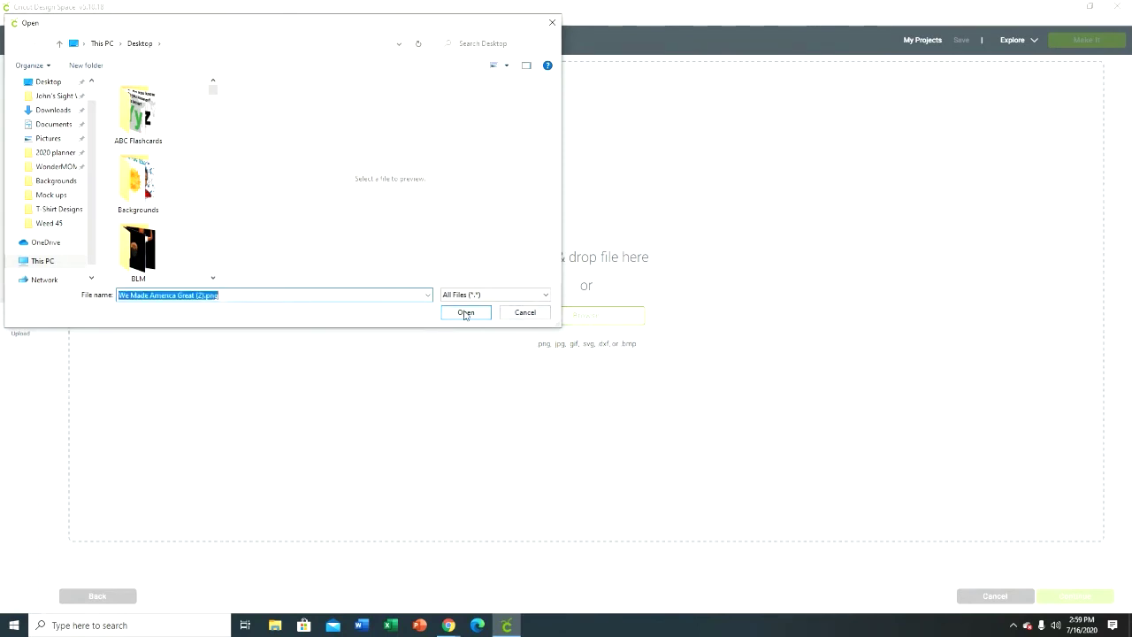
{"action": "left_click", "coordinate": [466, 312]}
Mark it Complex and erase the title text and green stars, leaving the red stripes.
{"action": "left_click", "coordinate": [841, 343]}
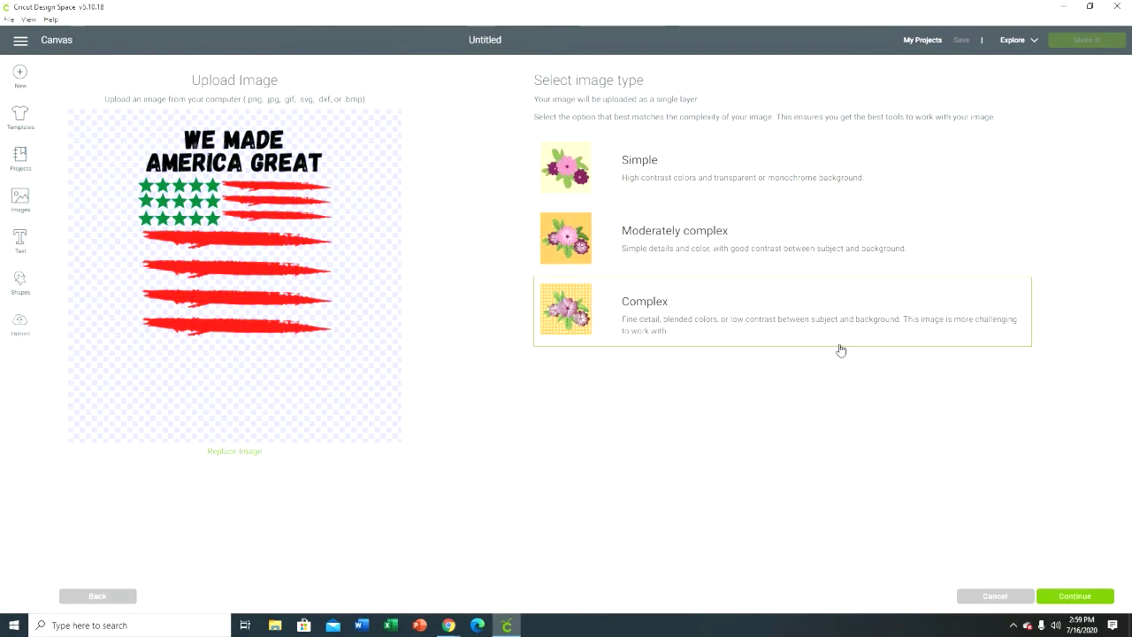
{"action": "left_click", "coordinate": [1062, 598]}
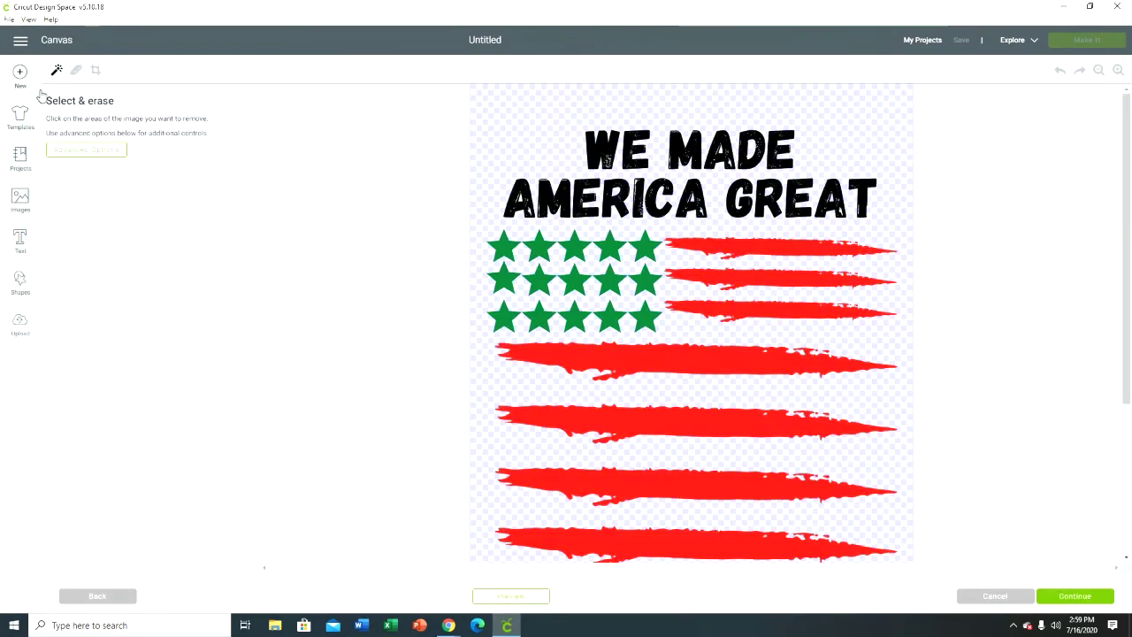
{"action": "left_click", "coordinate": [76, 71]}
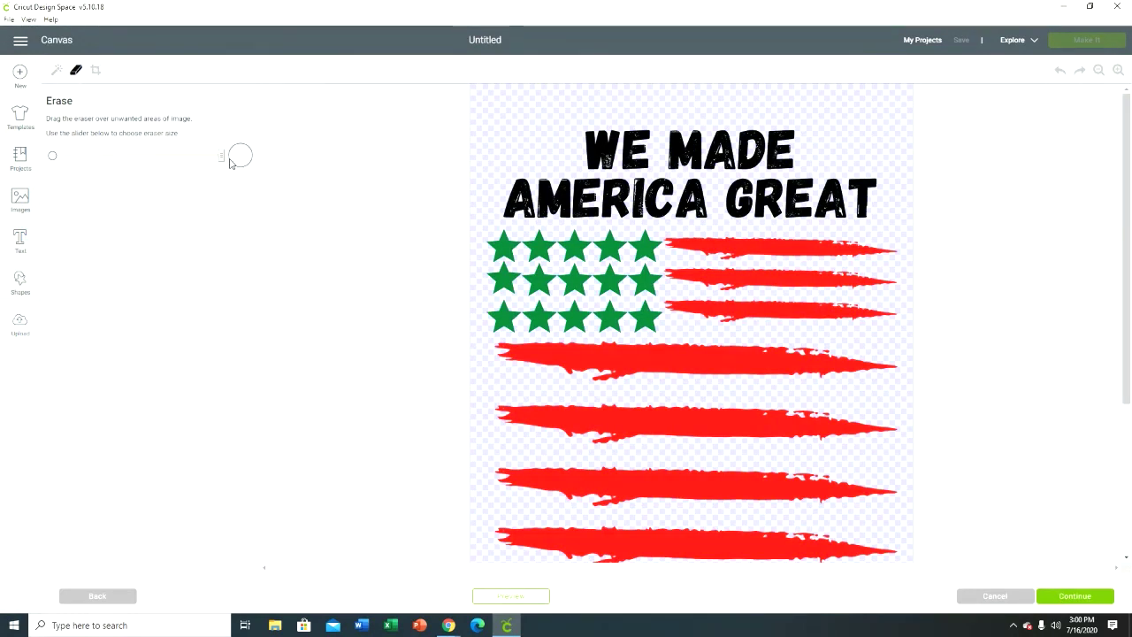
{"action": "mouse_move", "coordinate": [500, 194]}
{"action": "left_mouse_down"}
{"action": "mouse_move", "coordinate": [849, 200]}
{"action": "mouse_move", "coordinate": [850, 177]}
{"action": "mouse_move", "coordinate": [773, 152]}
{"action": "mouse_move", "coordinate": [584, 133]}
{"action": "left_mouse_up"}
{"action": "mouse_move", "coordinate": [608, 210]}
{"action": "left_mouse_down"}
{"action": "mouse_move", "coordinate": [633, 245]}
{"action": "mouse_move", "coordinate": [634, 311]}
{"action": "mouse_move", "coordinate": [509, 307]}
{"action": "mouse_move", "coordinate": [504, 248]}
{"action": "mouse_move", "coordinate": [572, 239]}
{"action": "mouse_move", "coordinate": [600, 254]}
{"action": "mouse_move", "coordinate": [589, 288]}
{"action": "mouse_move", "coordinate": [536, 267]}
{"action": "left_mouse_up"}
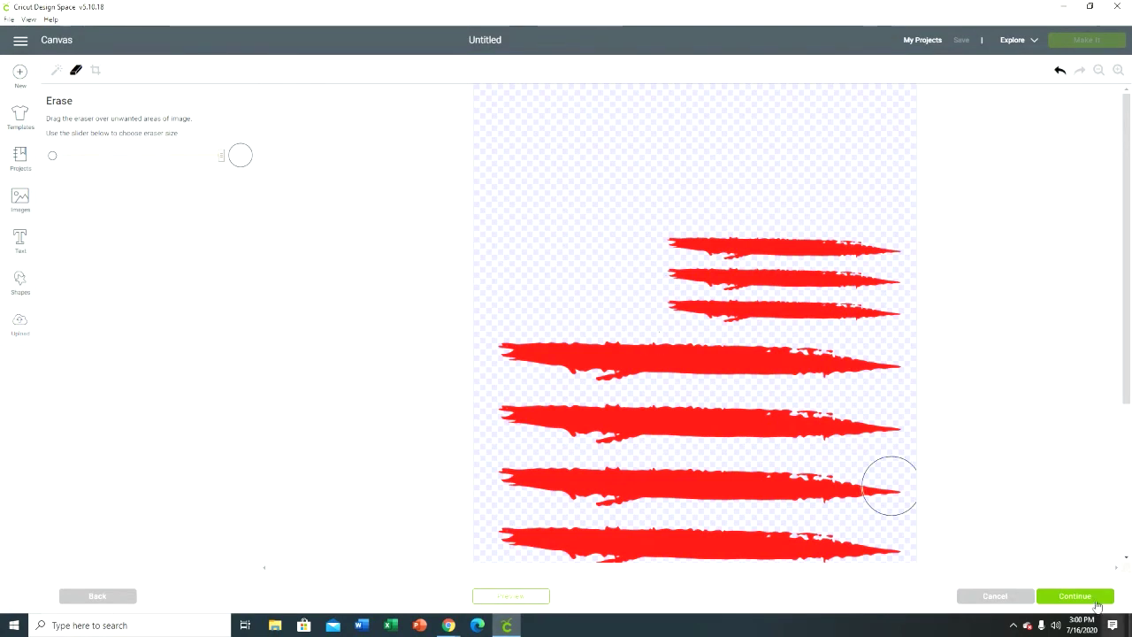
{"action": "left_click", "coordinate": [1074, 596]}
Save the stripes-only image, then upload the flag PNG a third time.
{"action": "left_click", "coordinate": [1075, 598]}
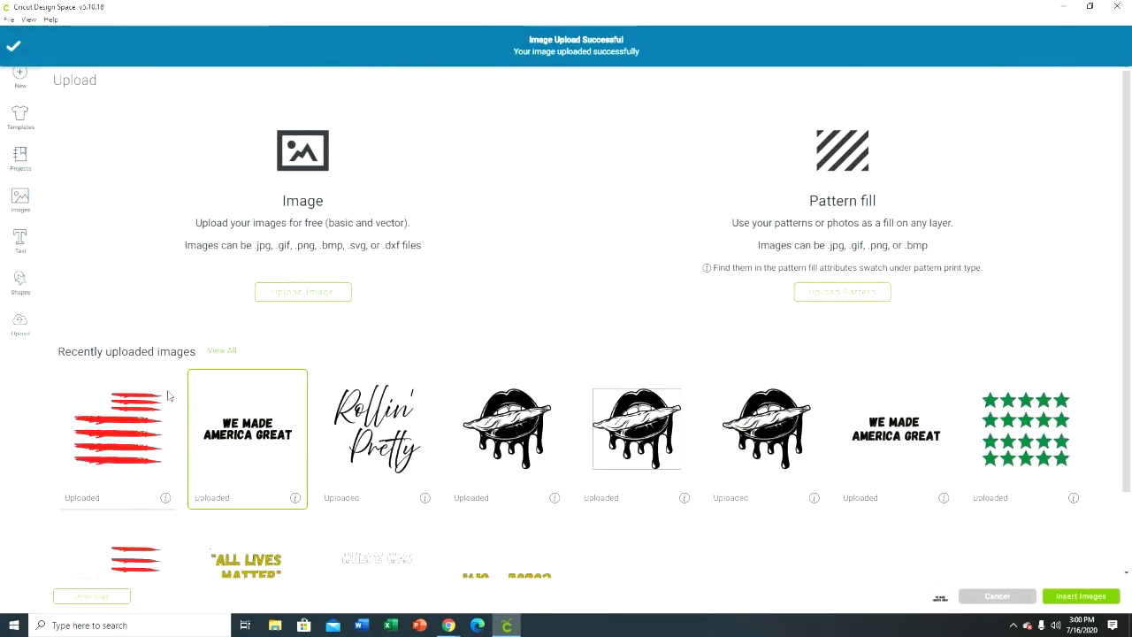
{"action": "left_click", "coordinate": [299, 295]}
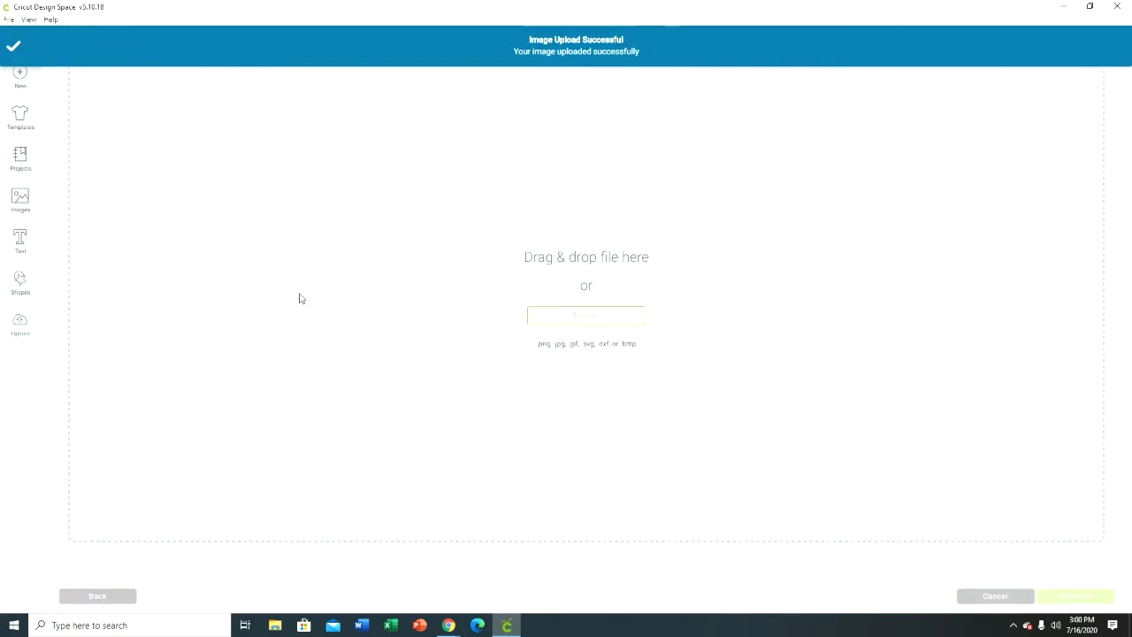
{"action": "left_click", "coordinate": [588, 318]}
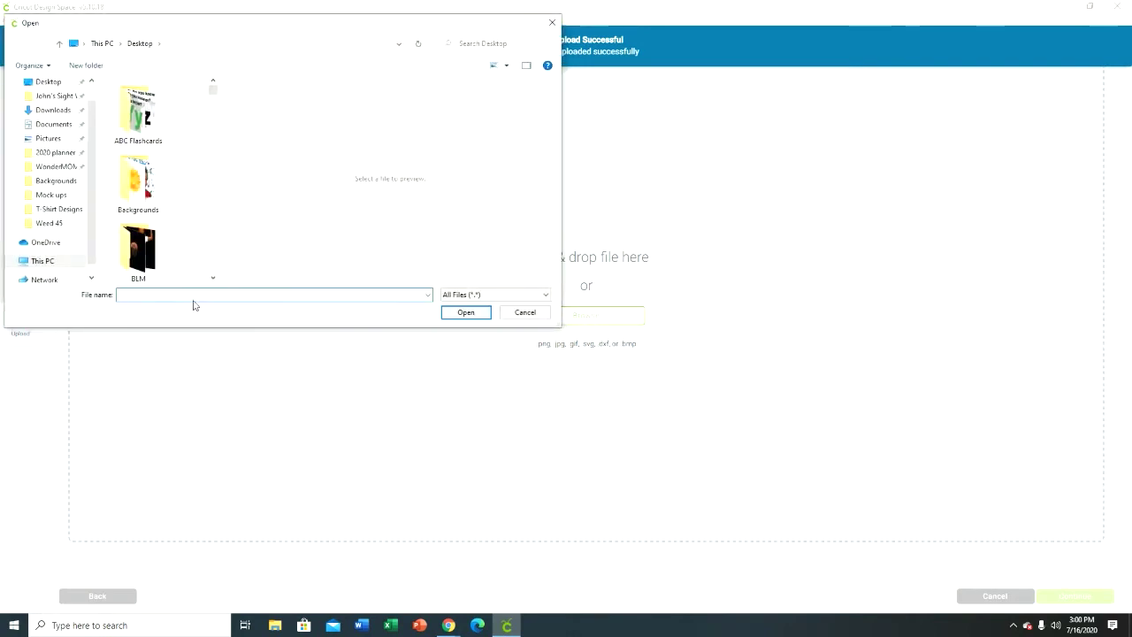
{"action": "type", "text": "we"}
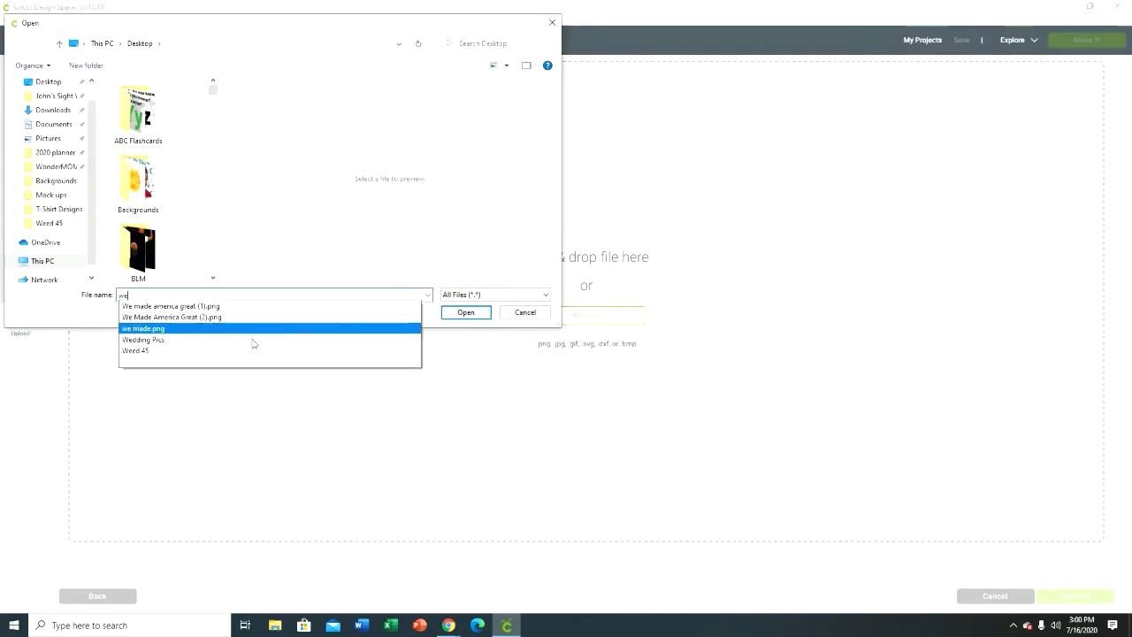
{"action": "left_click", "coordinate": [252, 331]}
{"action": "left_click", "coordinate": [463, 315]}
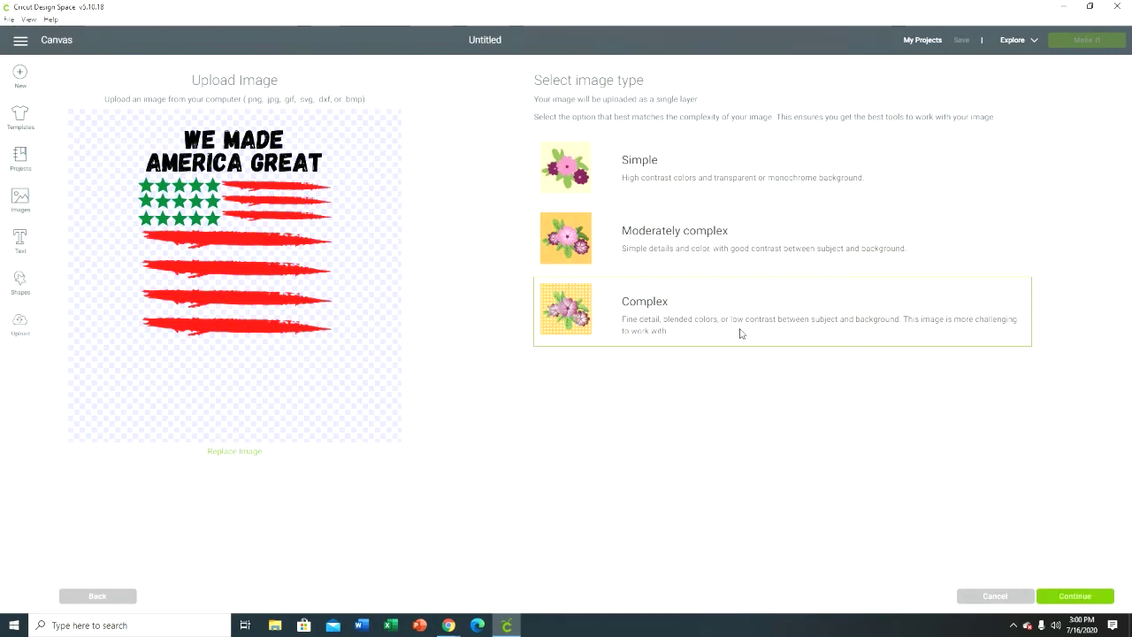
Erase the title and stripes so only the green stars remain, and continue to naming.
{"action": "left_click", "coordinate": [1072, 598]}
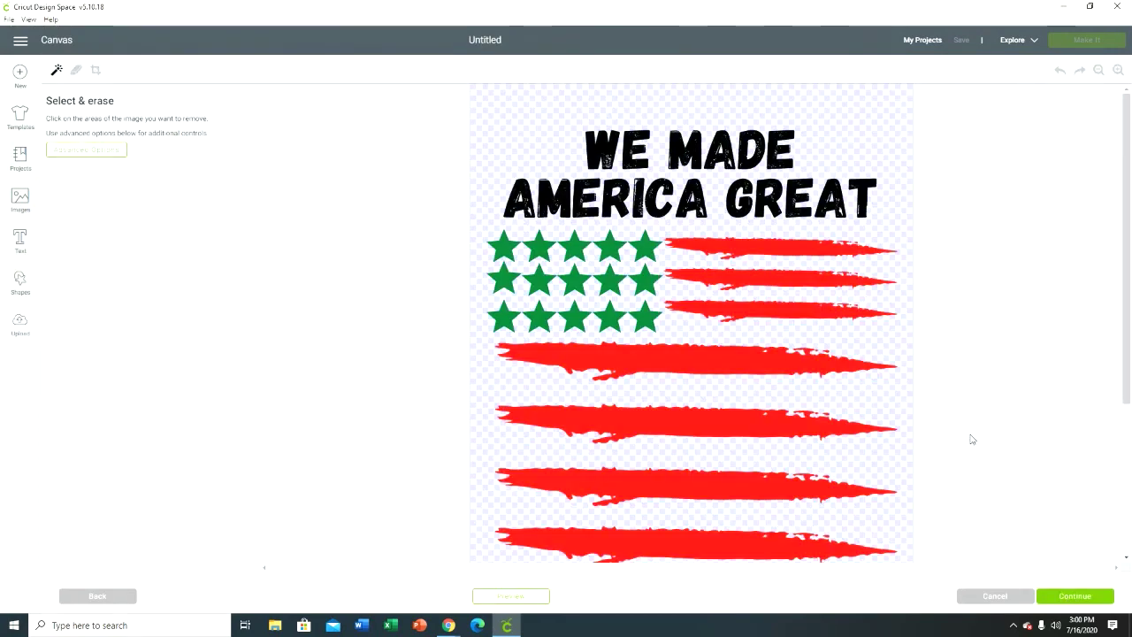
{"action": "left_click", "coordinate": [77, 77]}
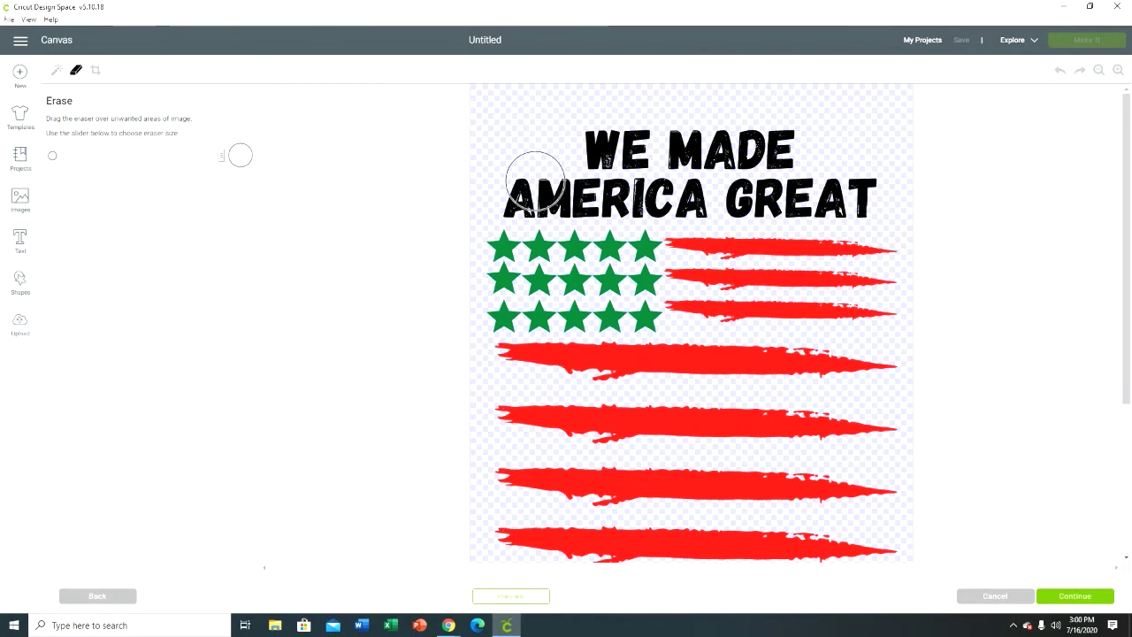
{"action": "mouse_move", "coordinate": [533, 183]}
{"action": "left_mouse_down"}
{"action": "mouse_move", "coordinate": [853, 200]}
{"action": "mouse_move", "coordinate": [840, 169]}
{"action": "mouse_move", "coordinate": [591, 140]}
{"action": "mouse_move", "coordinate": [752, 146]}
{"action": "mouse_move", "coordinate": [793, 133]}
{"action": "mouse_move", "coordinate": [696, 237]}
{"action": "mouse_move", "coordinate": [706, 257]}
{"action": "mouse_move", "coordinate": [696, 297]}
{"action": "mouse_move", "coordinate": [733, 324]}
{"action": "mouse_move", "coordinate": [718, 340]}
{"action": "mouse_move", "coordinate": [700, 324]}
{"action": "mouse_move", "coordinate": [712, 303]}
{"action": "mouse_move", "coordinate": [695, 299]}
{"action": "mouse_move", "coordinate": [719, 335]}
{"action": "mouse_move", "coordinate": [717, 364]}
{"action": "mouse_move", "coordinate": [510, 366]}
{"action": "mouse_move", "coordinate": [709, 390]}
{"action": "mouse_move", "coordinate": [797, 277]}
{"action": "mouse_move", "coordinate": [758, 229]}
{"action": "mouse_move", "coordinate": [733, 309]}
{"action": "mouse_move", "coordinate": [766, 377]}
{"action": "mouse_move", "coordinate": [801, 269]}
{"action": "mouse_move", "coordinate": [825, 360]}
{"action": "mouse_move", "coordinate": [830, 269]}
{"action": "mouse_move", "coordinate": [901, 254]}
{"action": "mouse_move", "coordinate": [884, 270]}
{"action": "mouse_move", "coordinate": [897, 383]}
{"action": "mouse_move", "coordinate": [556, 361]}
{"action": "mouse_move", "coordinate": [518, 409]}
{"action": "mouse_move", "coordinate": [688, 442]}
{"action": "mouse_move", "coordinate": [884, 437]}
{"action": "mouse_move", "coordinate": [552, 421]}
{"action": "mouse_move", "coordinate": [539, 475]}
{"action": "mouse_move", "coordinate": [935, 505]}
{"action": "left_mouse_up"}
{"action": "scroll", "coordinate": [874, 415], "scroll_direction": "down", "scroll_amount": 2}
{"action": "left_click", "coordinate": [1074, 596]}
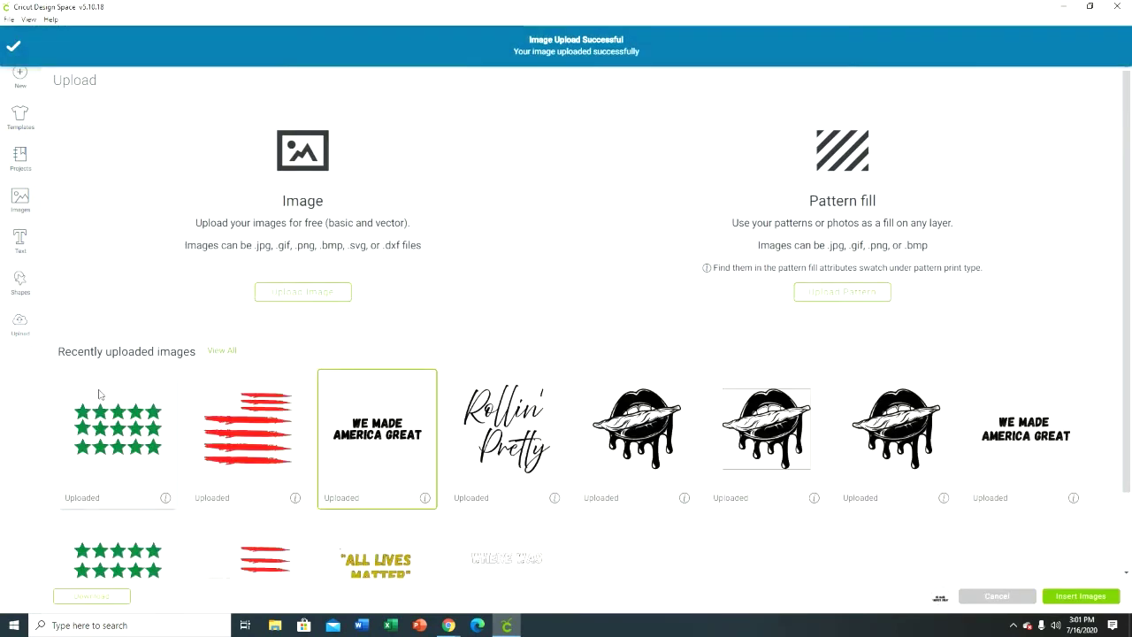
Insert the stripes and stars images and make the stripes a red Cut layer.
{"action": "left_click", "coordinate": [202, 418]}
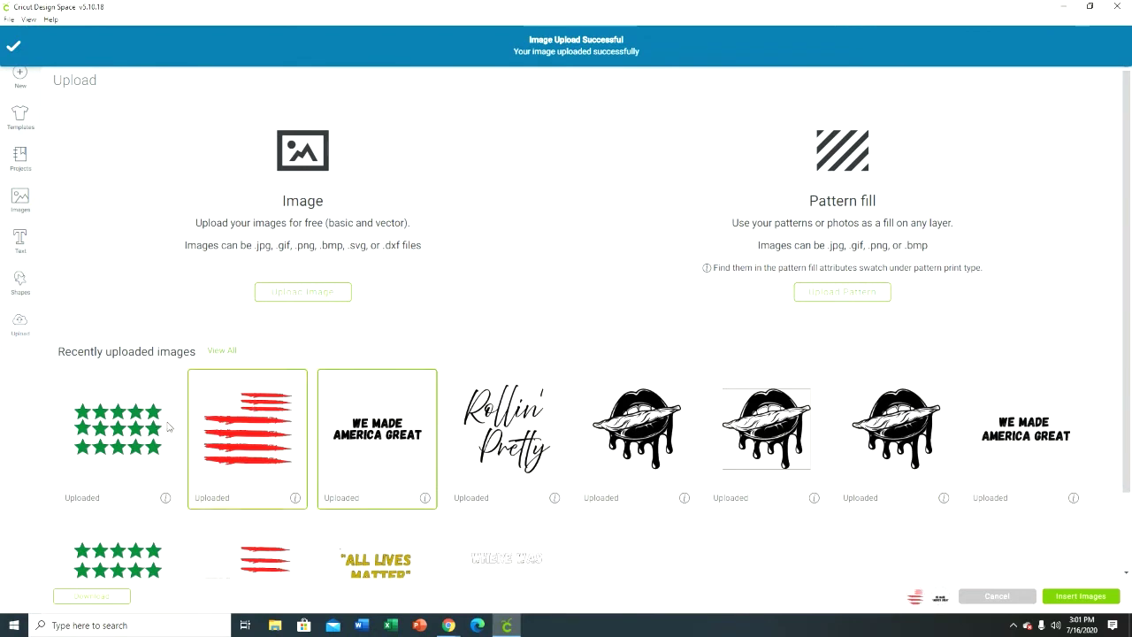
{"action": "left_click", "coordinate": [117, 429]}
{"action": "left_click", "coordinate": [1082, 597]}
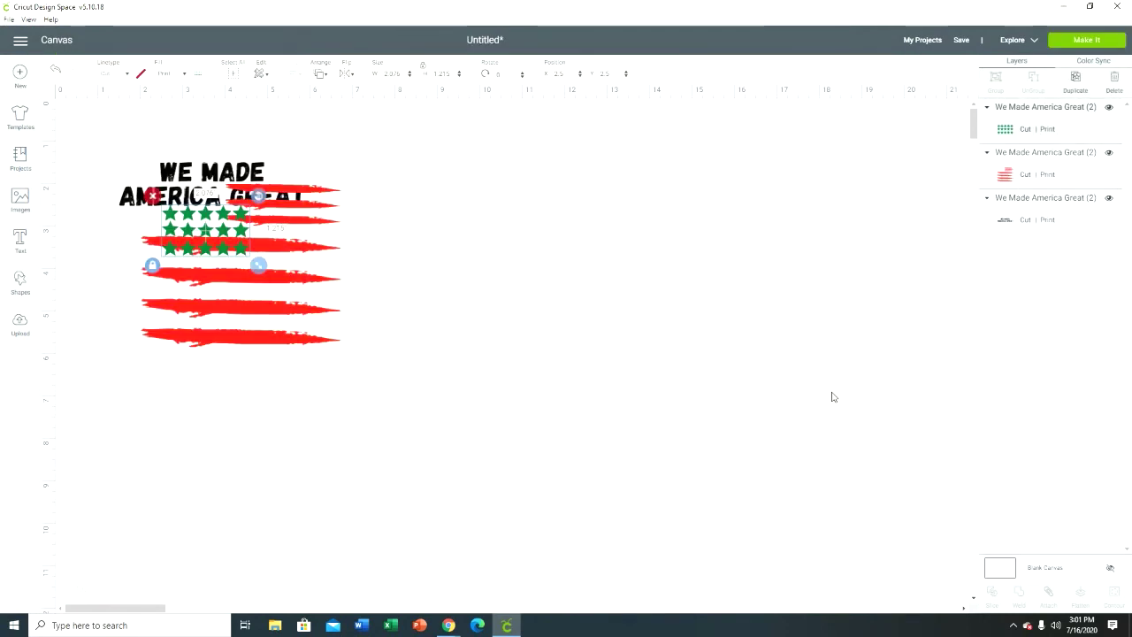
{"action": "left_click_drag", "start_coordinate": [314, 376], "coordinate": [525, 385]}
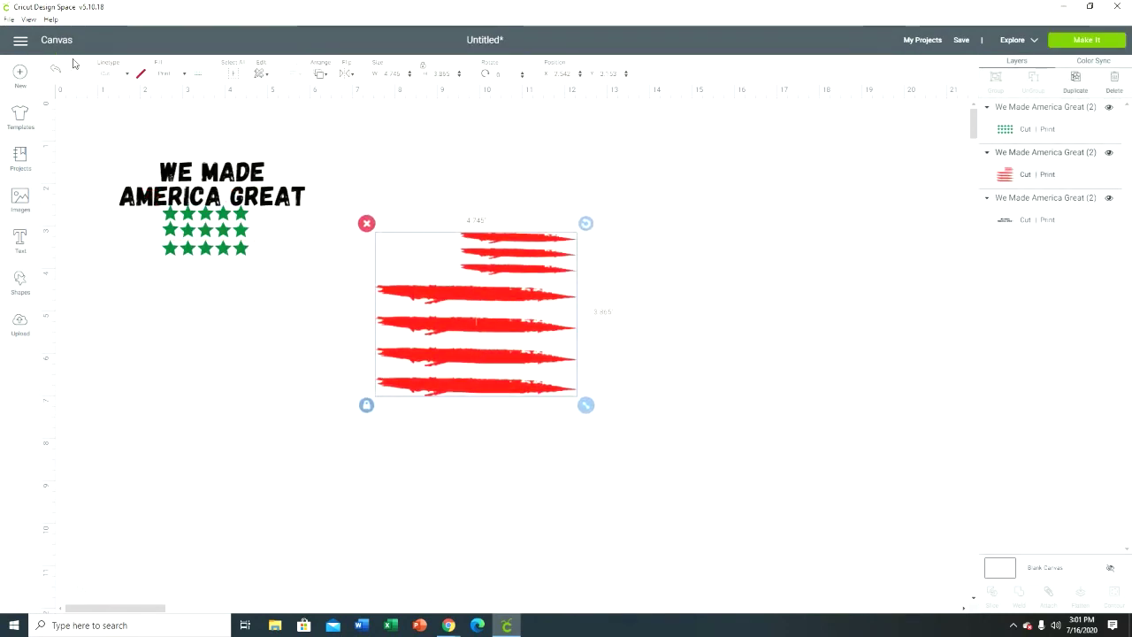
{"action": "left_click", "coordinate": [119, 74]}
{"action": "left_click", "coordinate": [118, 89]}
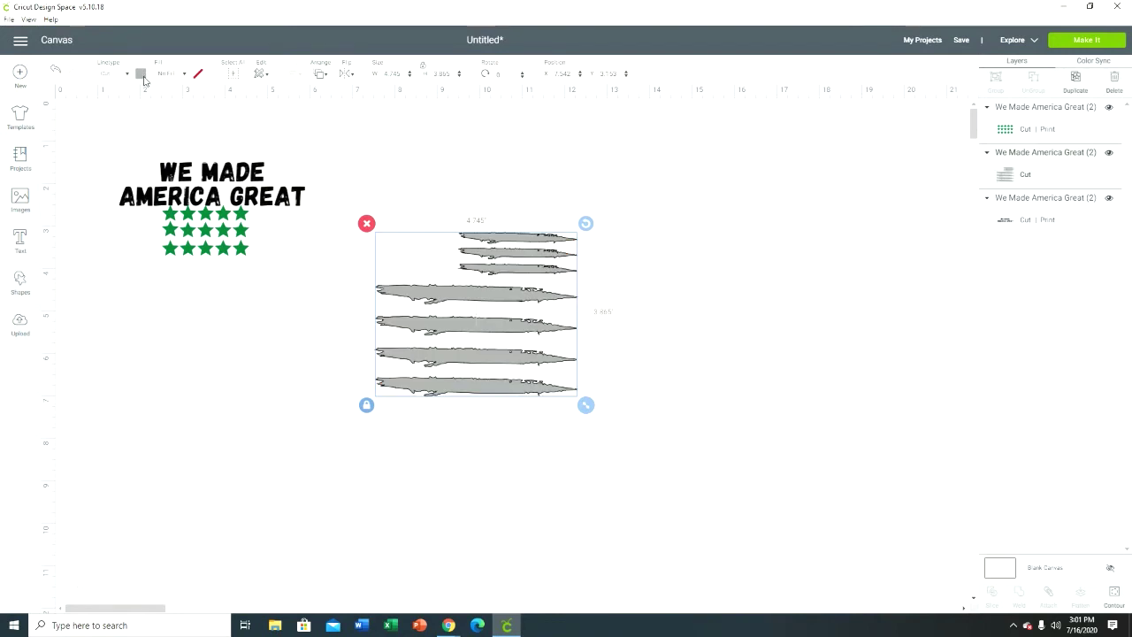
{"action": "left_click", "coordinate": [140, 74]}
{"action": "left_click", "coordinate": [153, 151]}
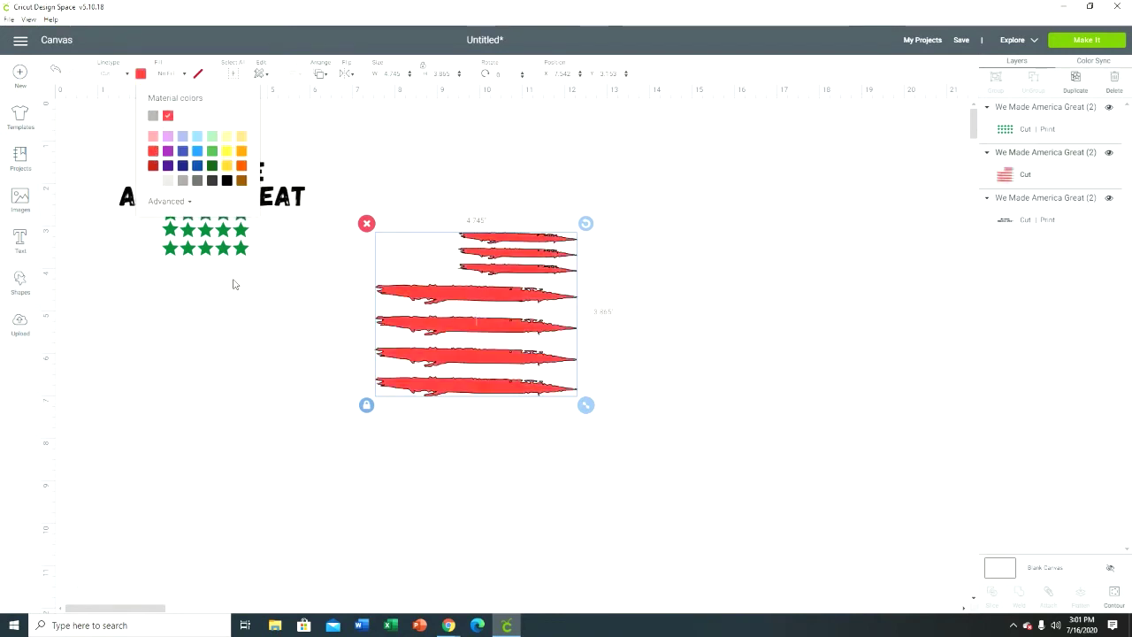
Make the stars a dark green Cut layer and place them at the stripes' top left.
{"action": "left_click", "coordinate": [221, 249]}
{"action": "left_click", "coordinate": [119, 74]}
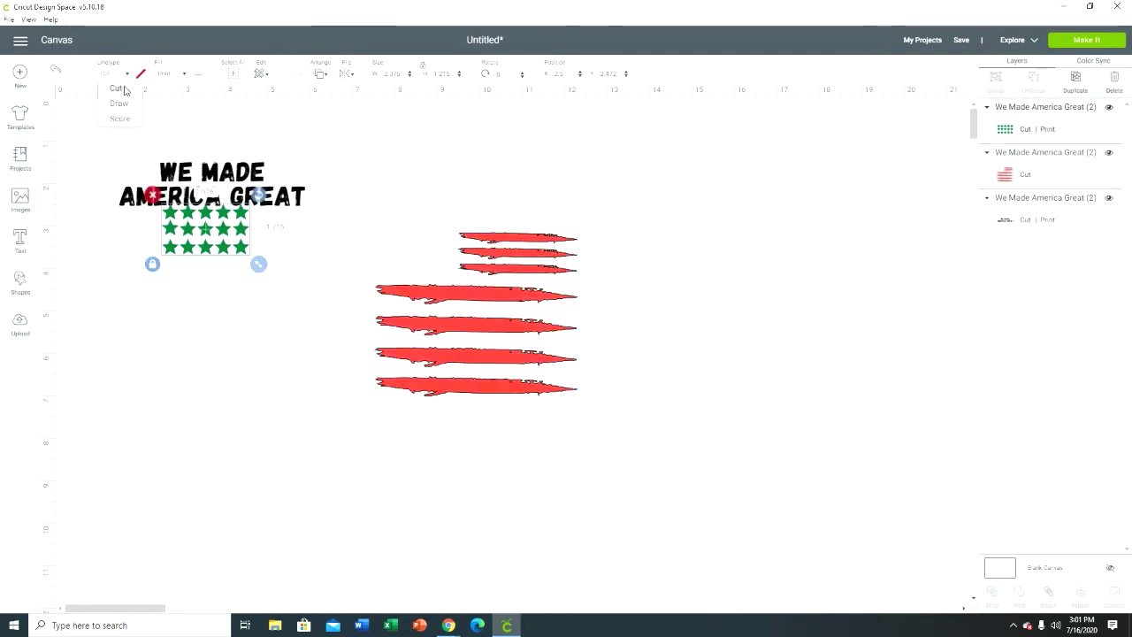
{"action": "left_click", "coordinate": [118, 88]}
{"action": "left_click", "coordinate": [140, 74]}
{"action": "left_click", "coordinate": [211, 166]}
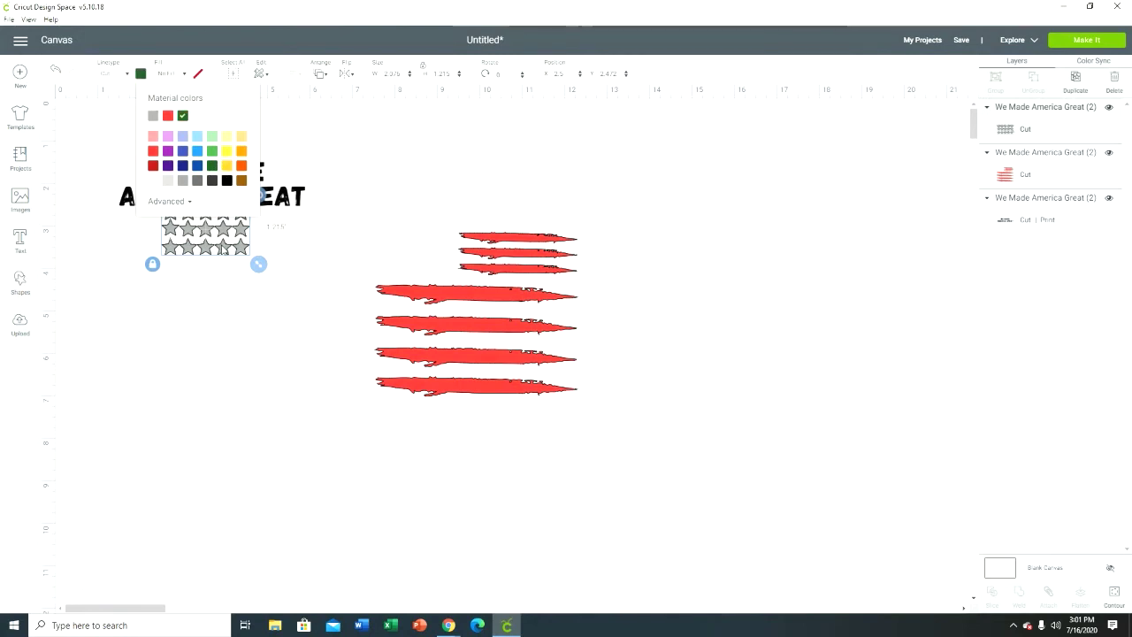
{"action": "left_click_drag", "start_coordinate": [222, 242], "coordinate": [427, 260]}
Make the title a black Cut layer and move it above the flag.
{"action": "left_click", "coordinate": [256, 170]}
{"action": "left_click", "coordinate": [119, 74]}
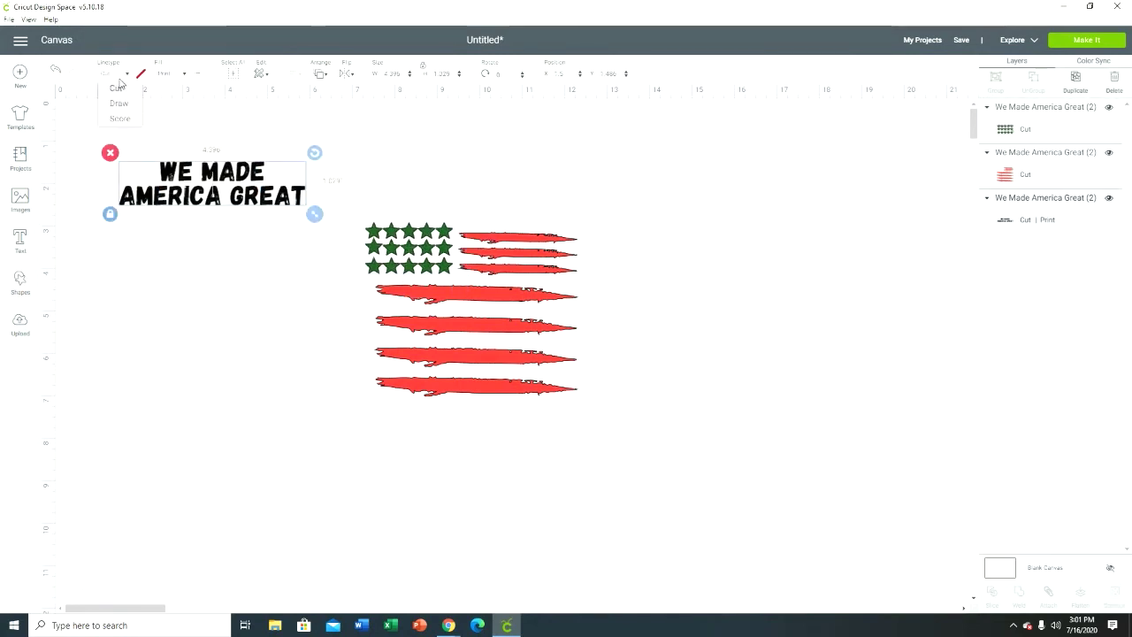
{"action": "left_click", "coordinate": [118, 88]}
{"action": "left_click", "coordinate": [141, 74]}
{"action": "left_click", "coordinate": [226, 180]}
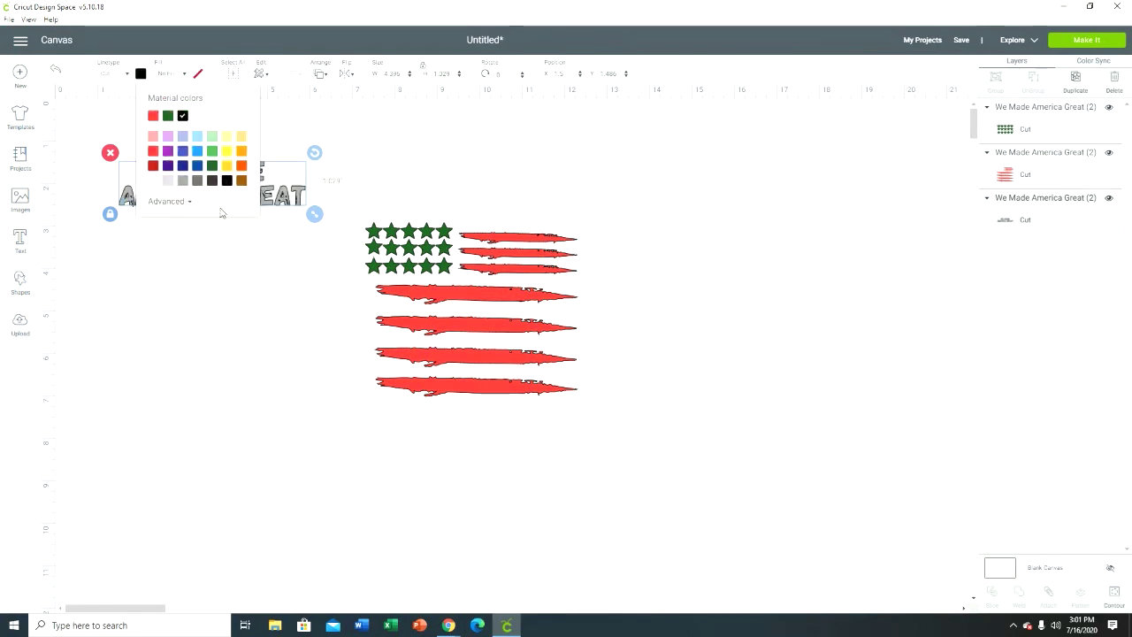
{"action": "left_click", "coordinate": [220, 309]}
{"action": "left_click_drag", "start_coordinate": [226, 202], "coordinate": [480, 197]}
Enlarge and position the stripes, stars and title into the flag layout.
{"action": "left_click", "coordinate": [550, 387]}
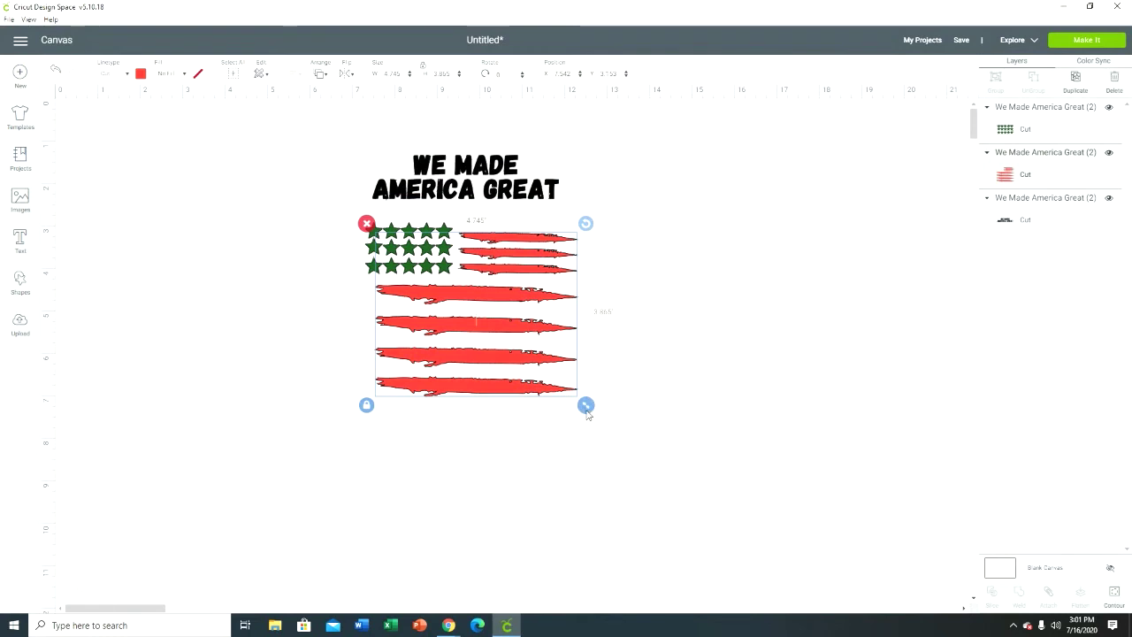
{"action": "left_click_drag", "start_coordinate": [587, 404], "coordinate": [632, 442]}
{"action": "left_click", "coordinate": [260, 263]}
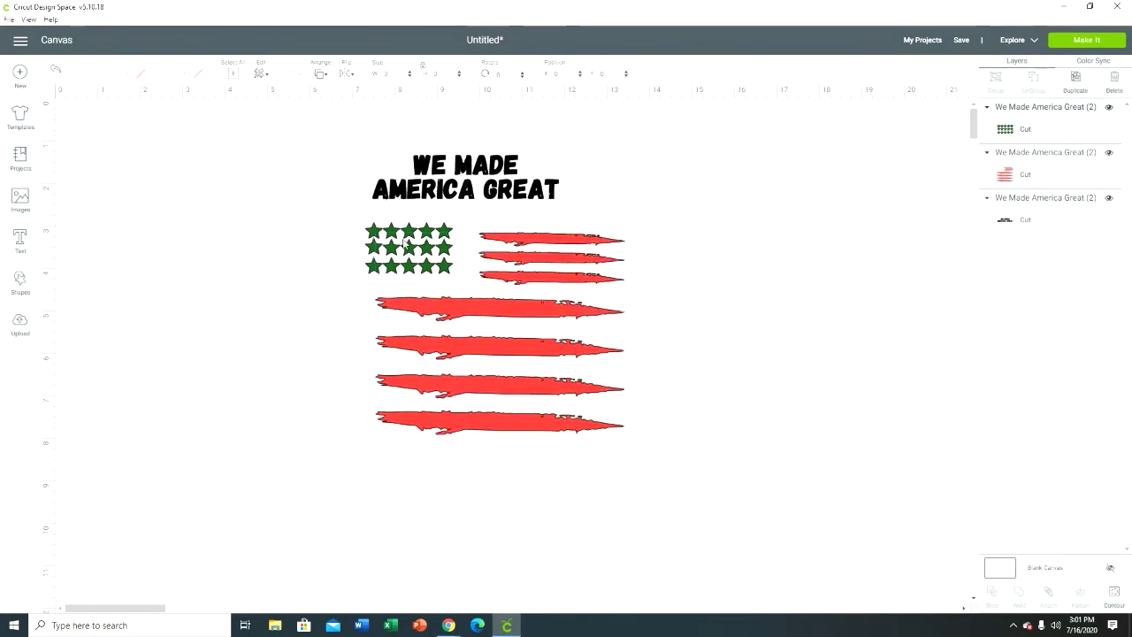
{"action": "mouse_move", "coordinate": [402, 240]}
{"action": "left_mouse_down"}
{"action": "mouse_move", "coordinate": [427, 243]}
{"action": "mouse_move", "coordinate": [413, 245]}
{"action": "left_mouse_up"}
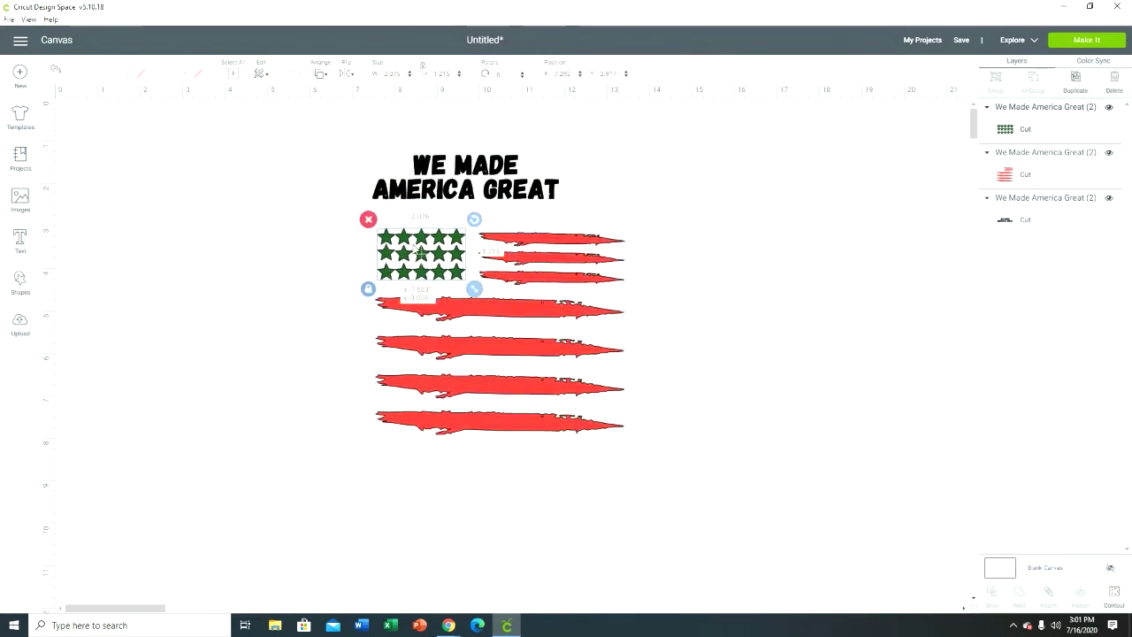
{"action": "left_click_drag", "start_coordinate": [474, 289], "coordinate": [483, 292]}
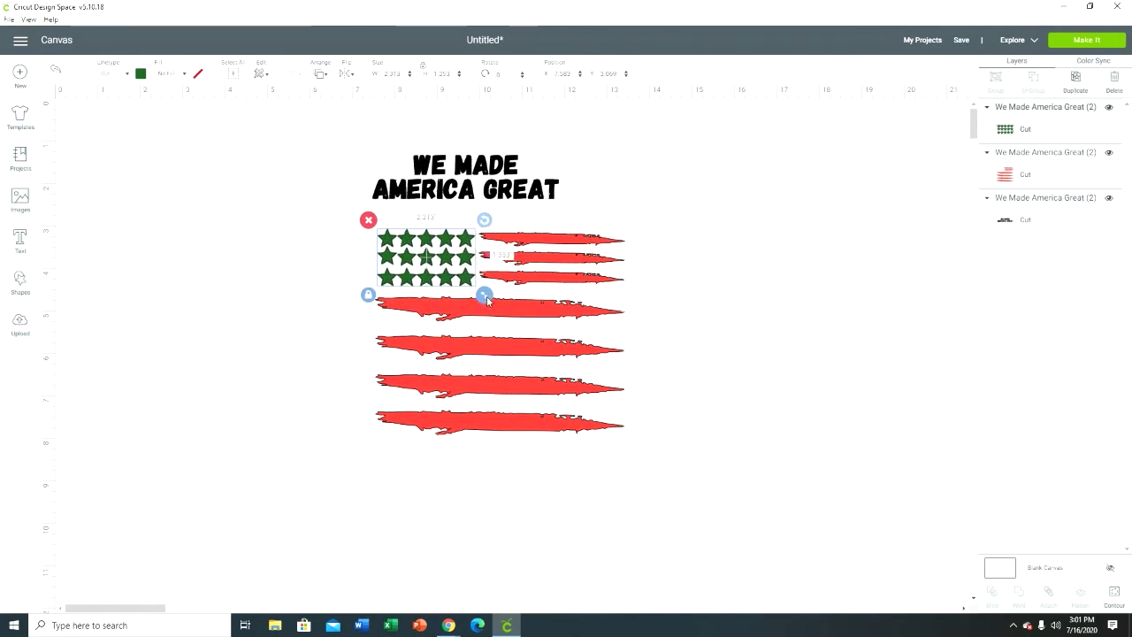
{"action": "left_click", "coordinate": [766, 346]}
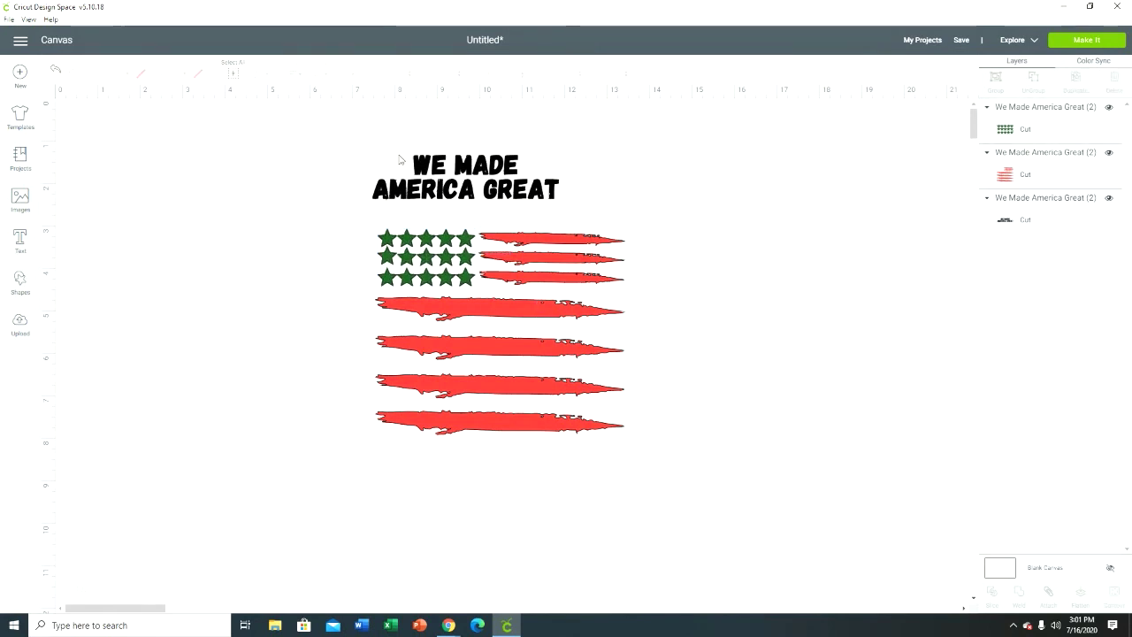
{"action": "mouse_move", "coordinate": [473, 175]}
{"action": "left_mouse_down"}
{"action": "mouse_move", "coordinate": [495, 174]}
{"action": "mouse_move", "coordinate": [468, 187]}
{"action": "left_mouse_up"}
{"action": "left_click_drag", "start_coordinate": [563, 219], "coordinate": [611, 230]}
{"action": "left_click_drag", "start_coordinate": [516, 187], "coordinate": [528, 190]}
Scale the whole design to 12.5 inches wide and send it to mat preparation.
{"action": "left_click_drag", "start_coordinate": [285, 169], "coordinate": [678, 526]}
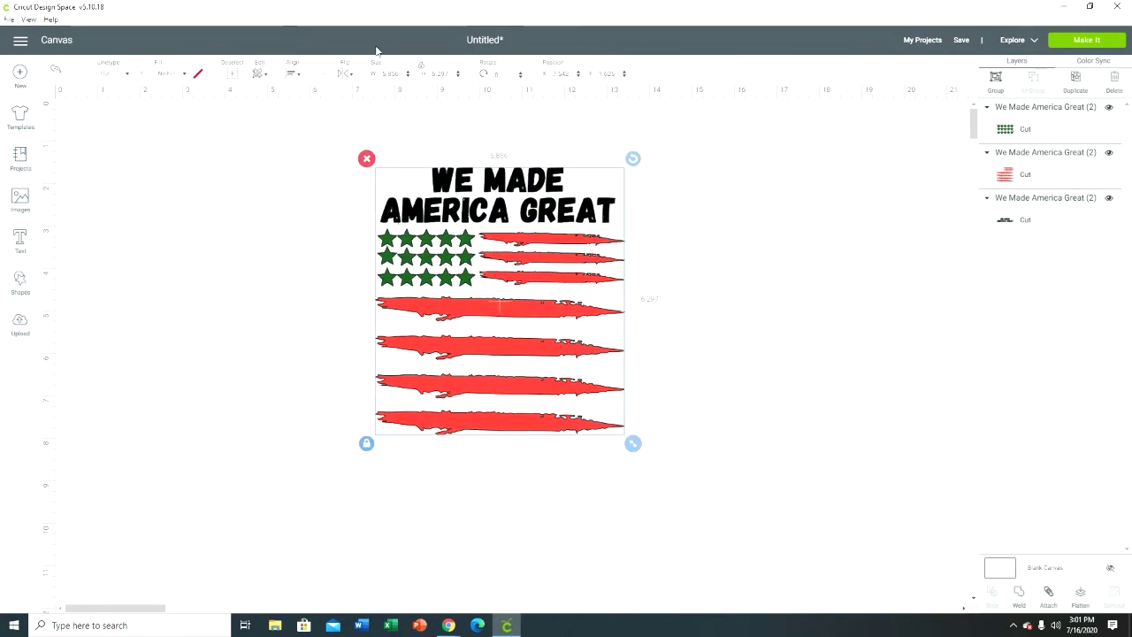
{"action": "left_click", "coordinate": [397, 74]}
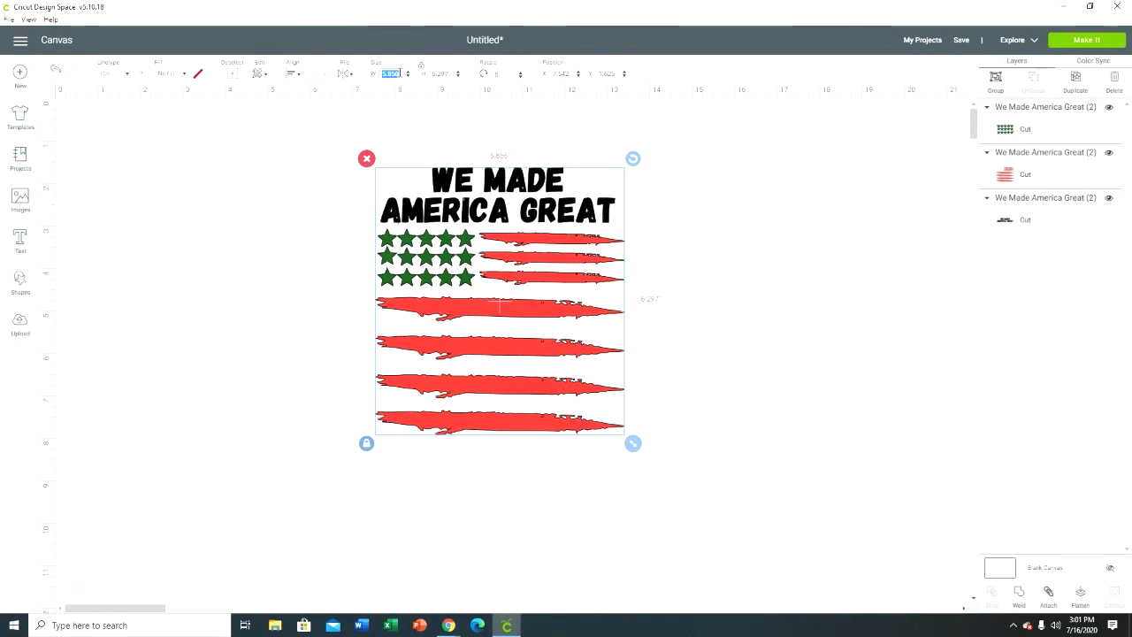
{"action": "type", "text": "12.5"}
{"action": "key", "text": "Return"}
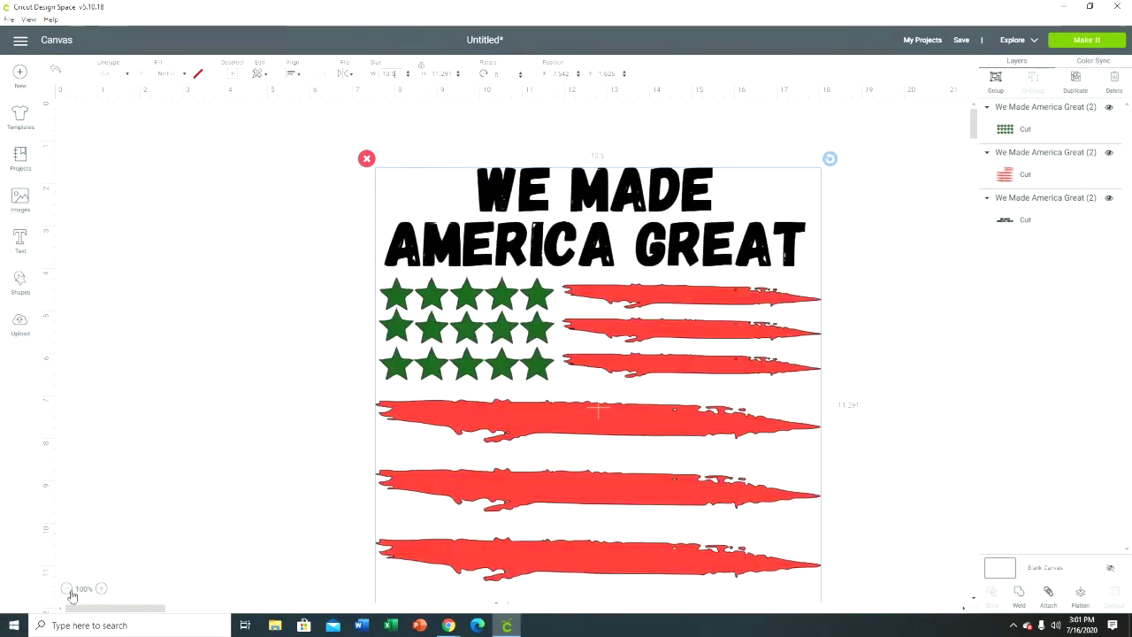
{"action": "left_click", "coordinate": [70, 590]}
{"action": "left_click", "coordinate": [716, 382]}
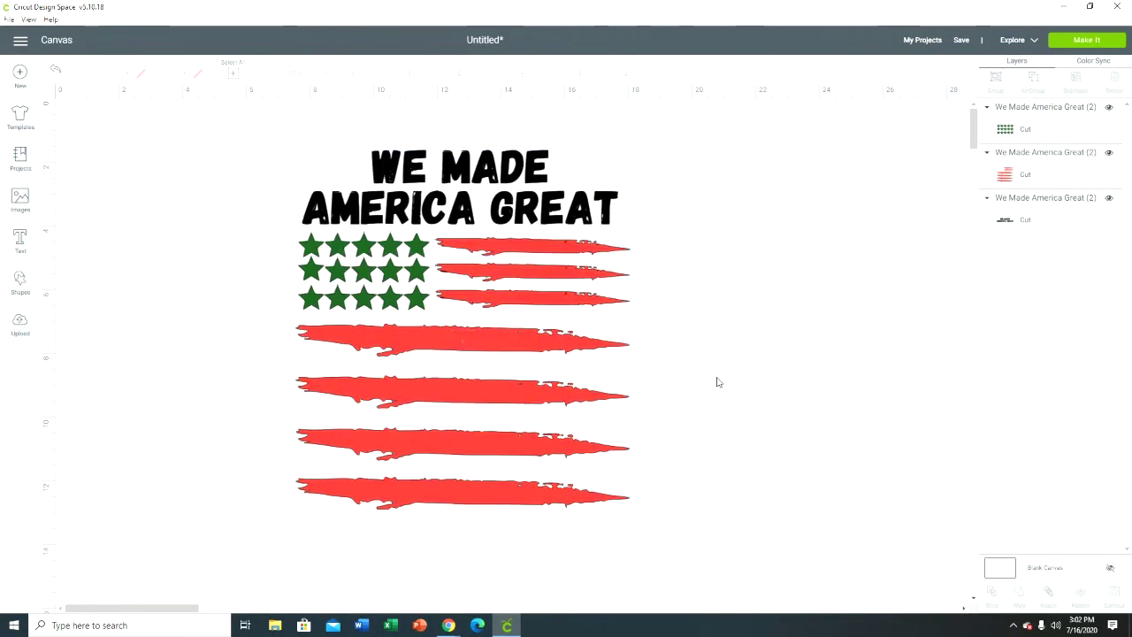
{"action": "left_click", "coordinate": [1097, 42]}
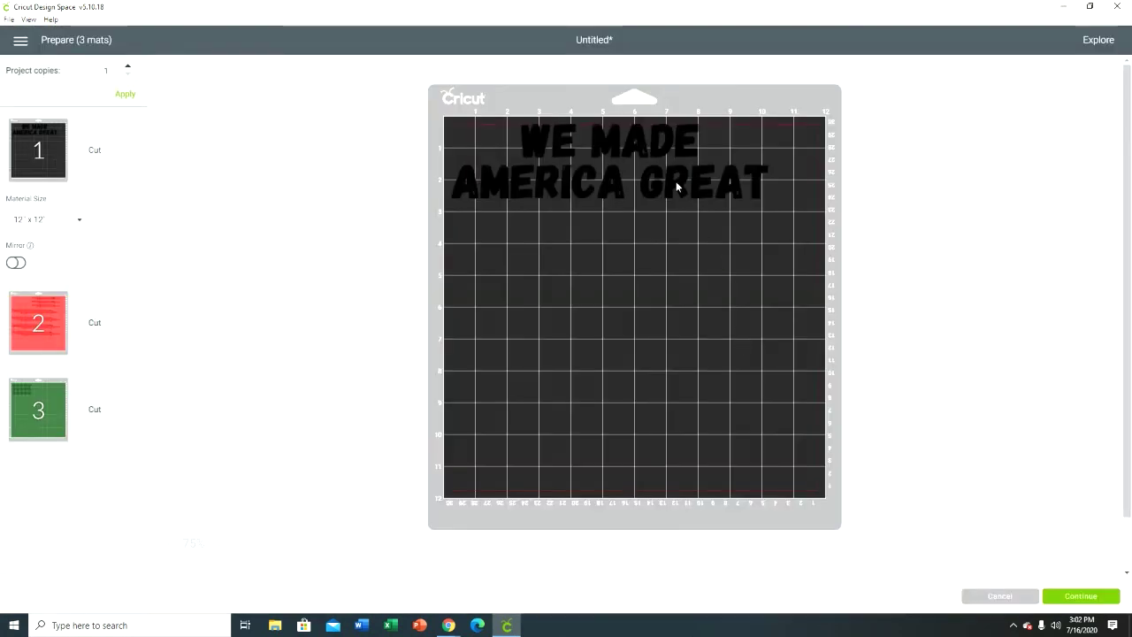
{"action": "left_click_drag", "start_coordinate": [676, 181], "coordinate": [687, 187]}
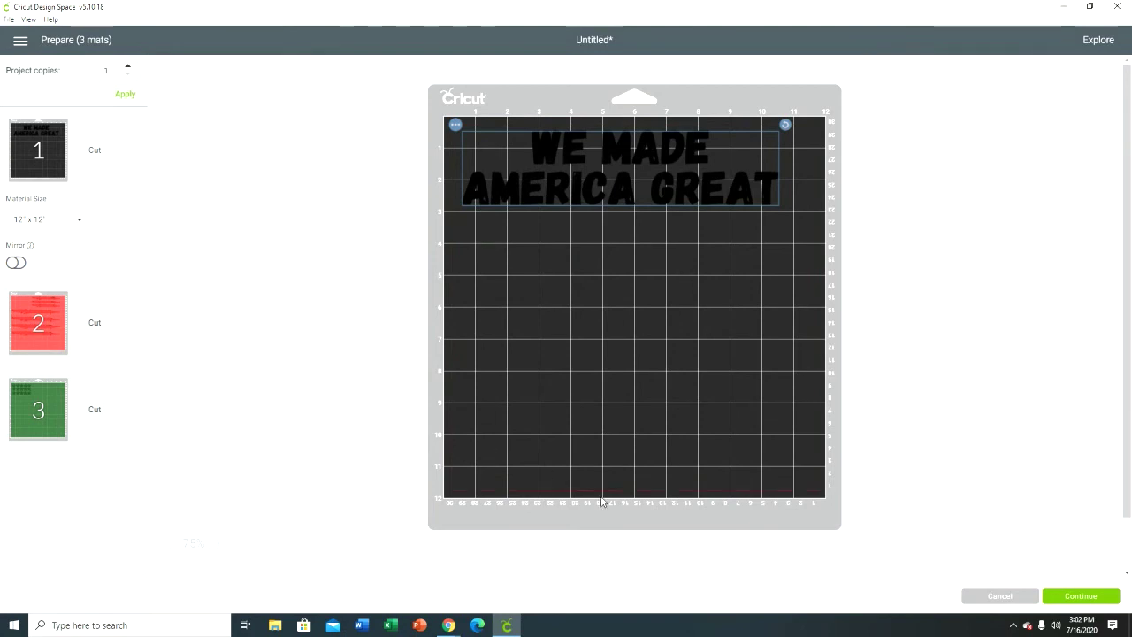
{"action": "left_click", "coordinate": [982, 597]}
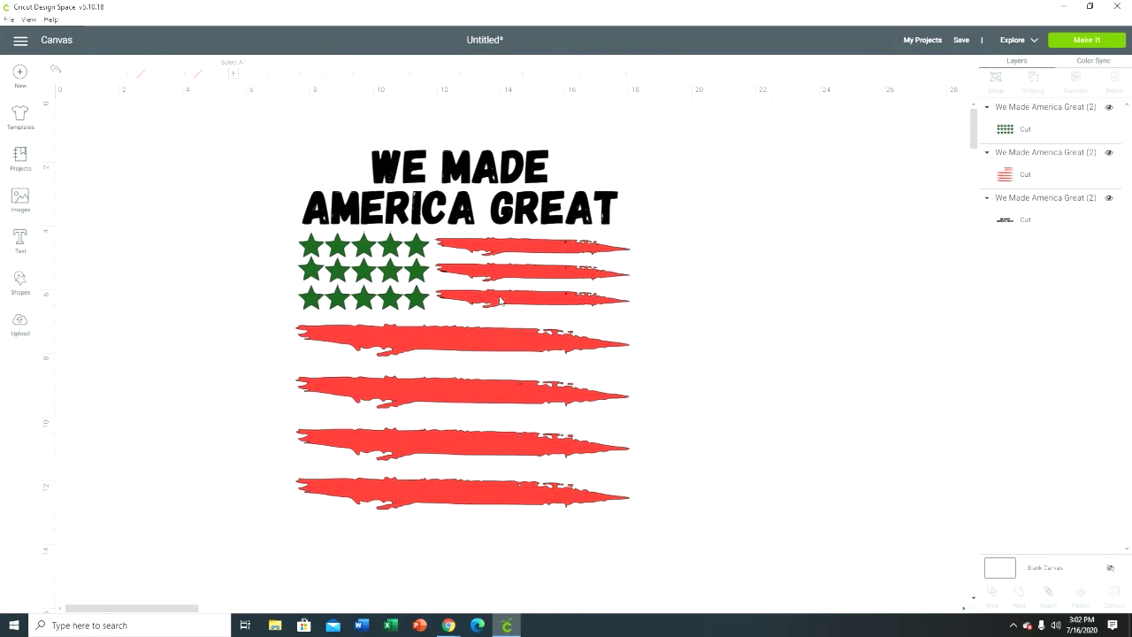
Nudge the title up and the stripes into place beneath it, then minimise Cricut Design Space.
{"action": "left_click_drag", "start_coordinate": [501, 196], "coordinate": [503, 178]}
{"action": "left_click_drag", "start_coordinate": [535, 279], "coordinate": [569, 297]}
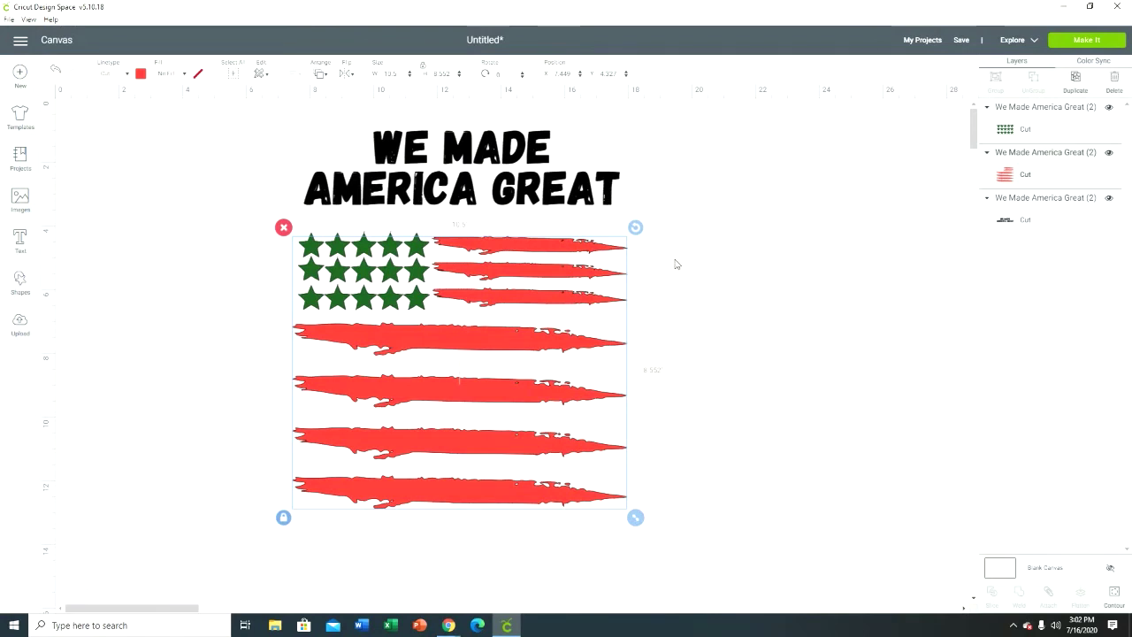
{"action": "left_click", "coordinate": [804, 243]}
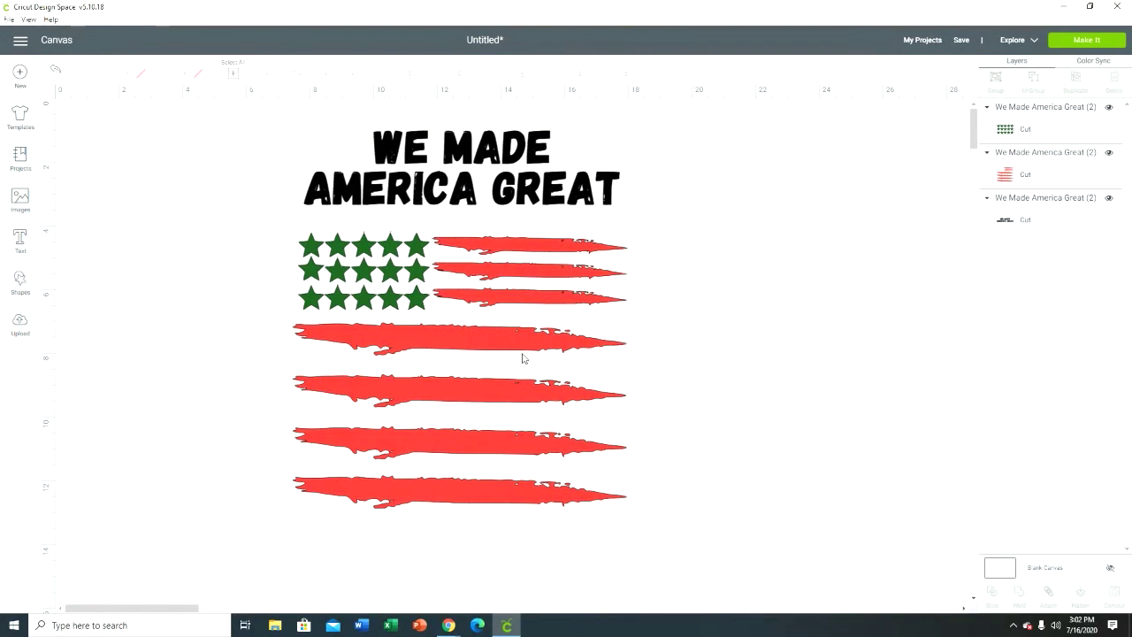
{"action": "mouse_move", "coordinate": [523, 366]}
{"action": "left_mouse_down"}
{"action": "mouse_move", "coordinate": [555, 381]}
{"action": "mouse_move", "coordinate": [685, 389]}
{"action": "mouse_move", "coordinate": [708, 363]}
{"action": "mouse_move", "coordinate": [485, 387]}
{"action": "mouse_move", "coordinate": [536, 361]}
{"action": "mouse_move", "coordinate": [526, 352]}
{"action": "left_mouse_up"}
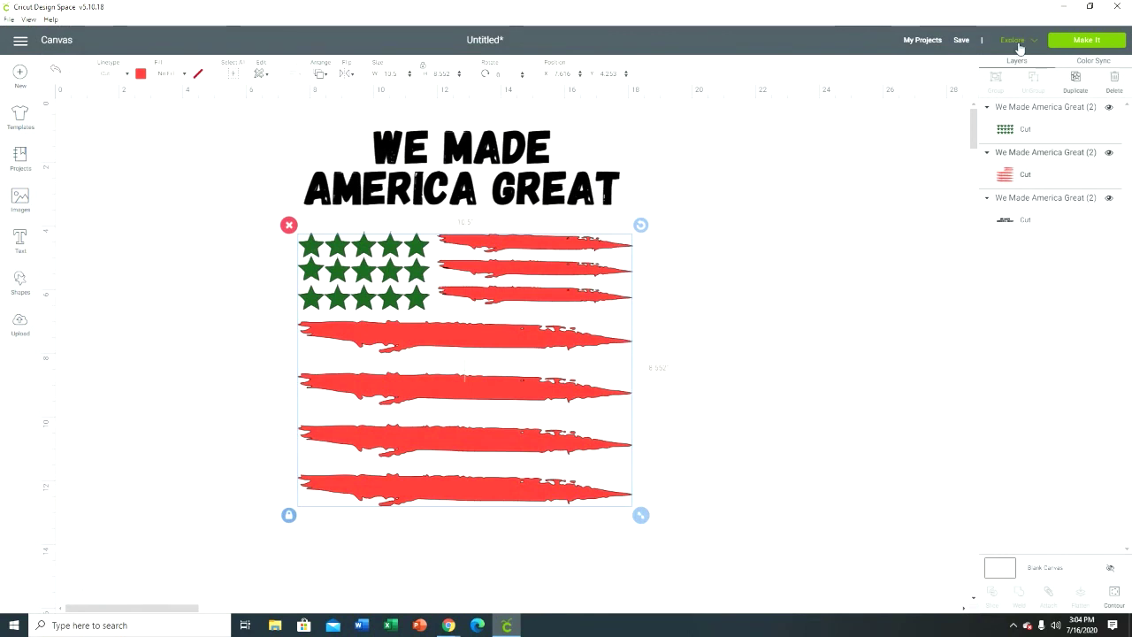
{"action": "left_click", "coordinate": [1064, 8]}
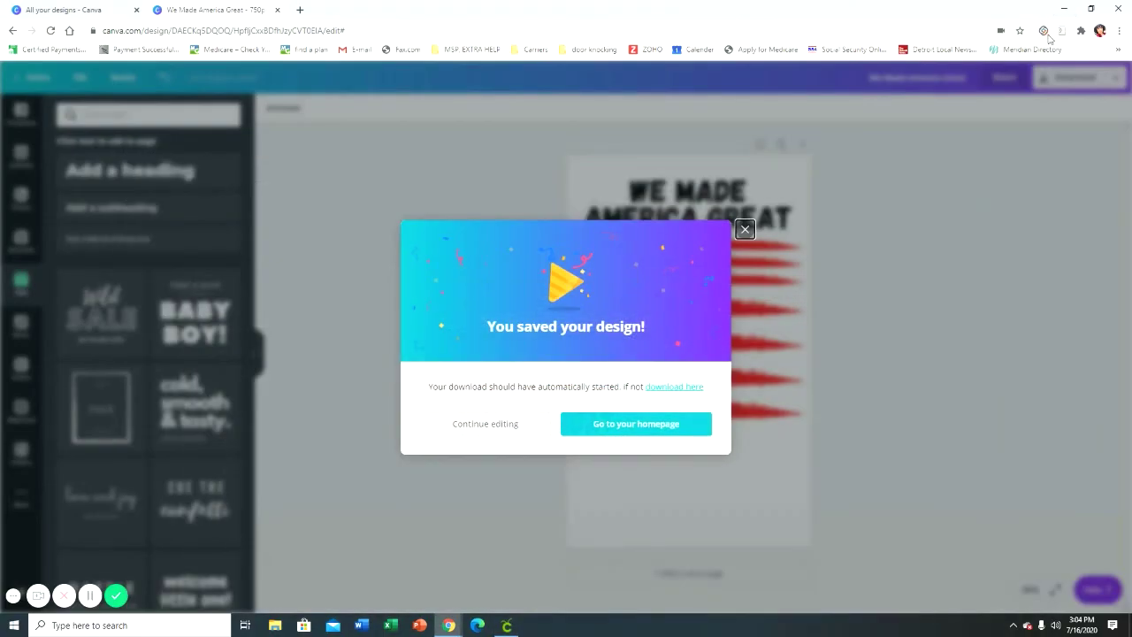